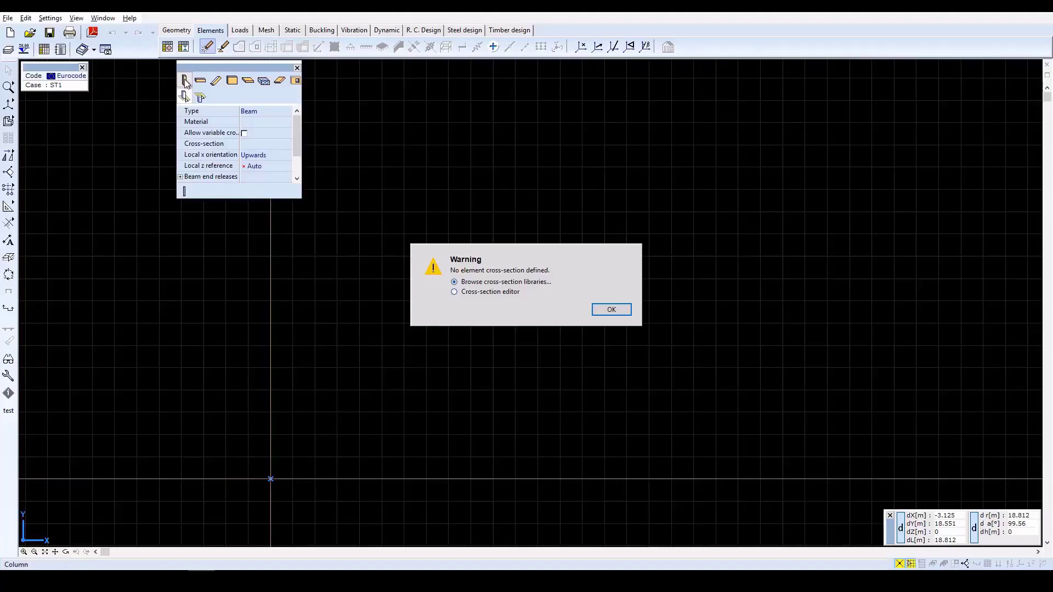
Assign the HE 280 A cross-section from the HE European wide flange beams and the Eurocode S 235 steel material to the column.
{"action": "left_click", "coordinate": [613, 310]}
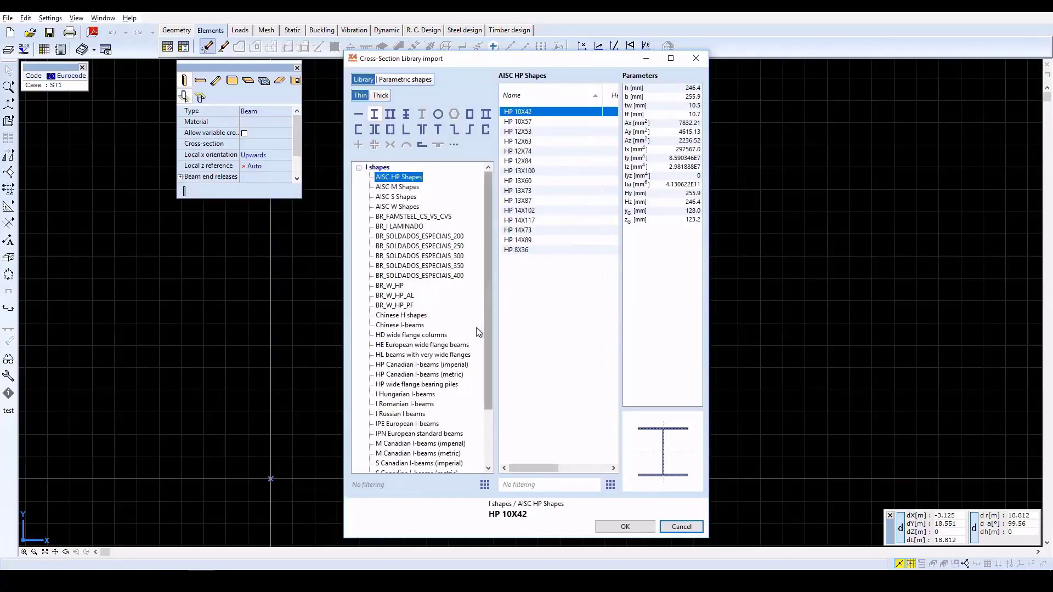
{"action": "left_click", "coordinate": [442, 347]}
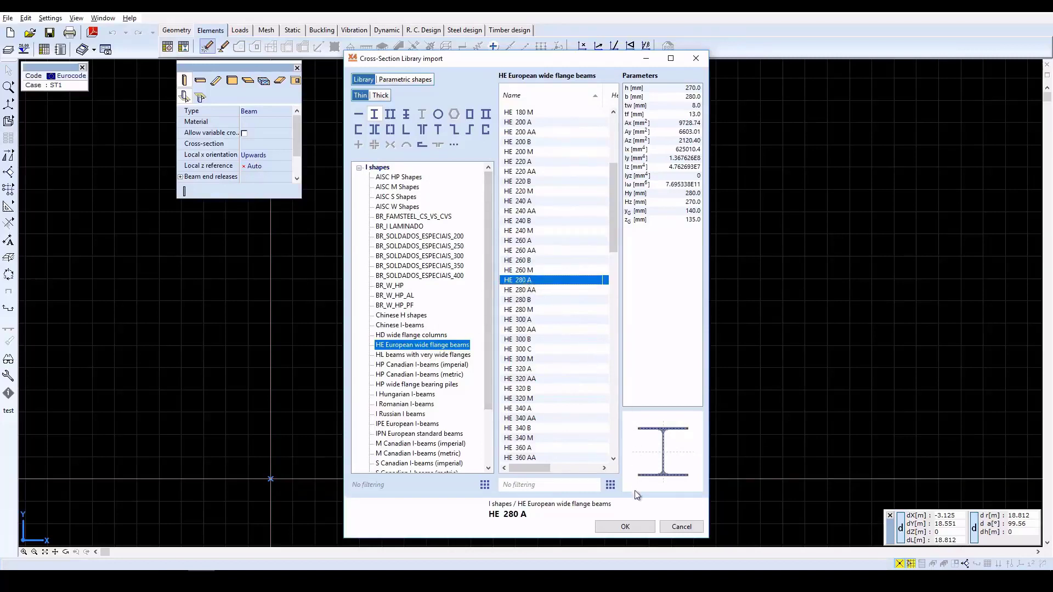
{"action": "left_click", "coordinate": [625, 527]}
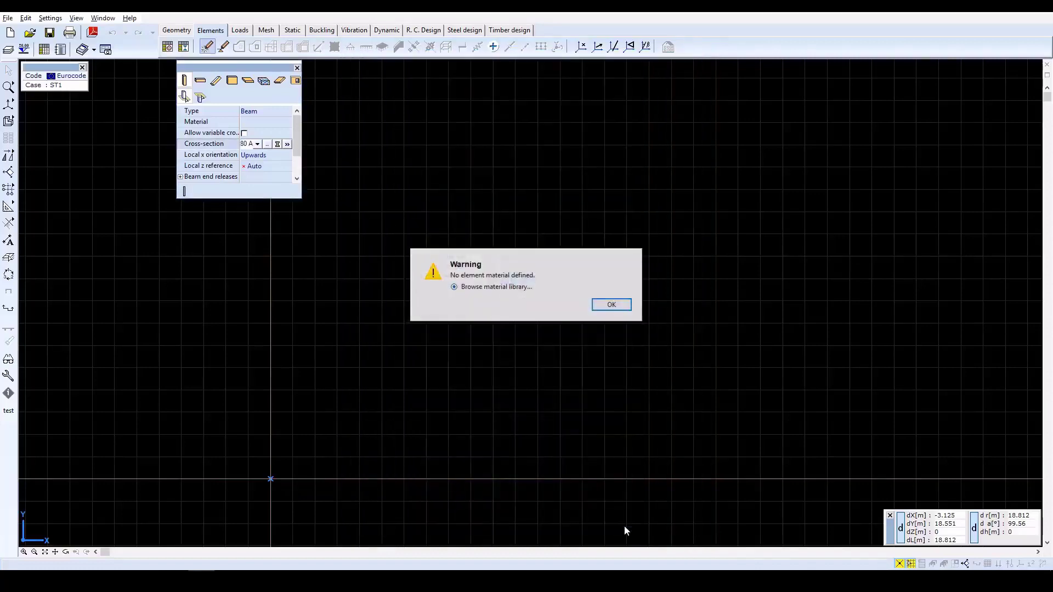
{"action": "left_click", "coordinate": [612, 305]}
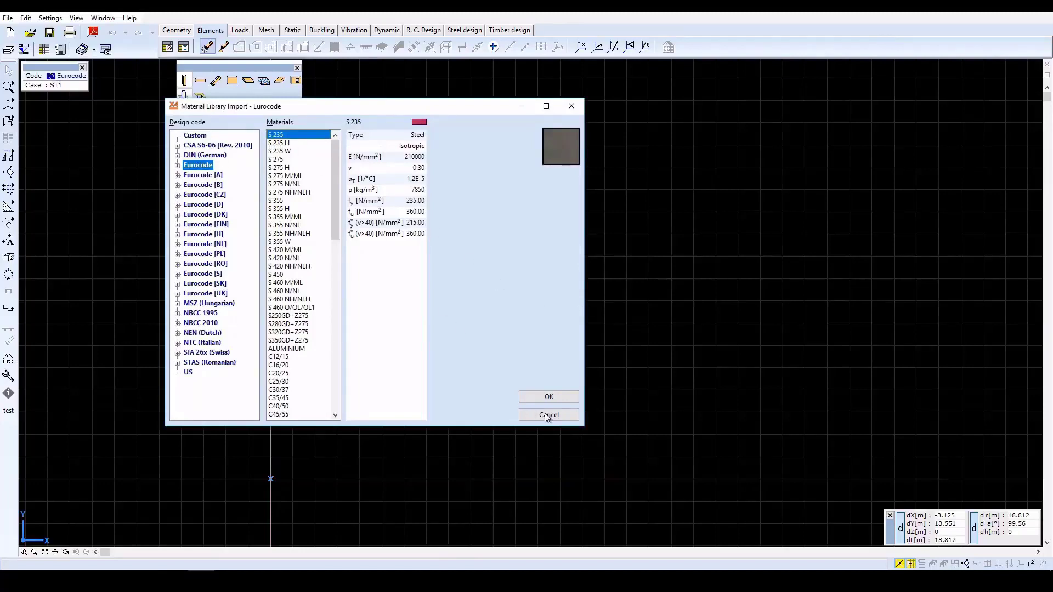
{"action": "left_click", "coordinate": [549, 397]}
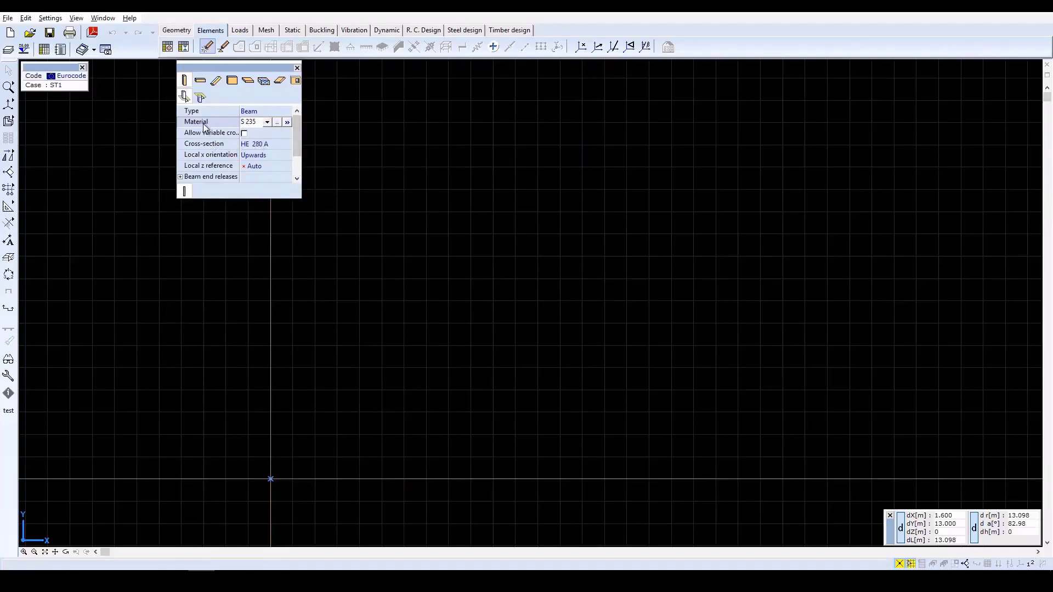
Set the column height to 3.5 m.
{"action": "left_click", "coordinate": [296, 174]}
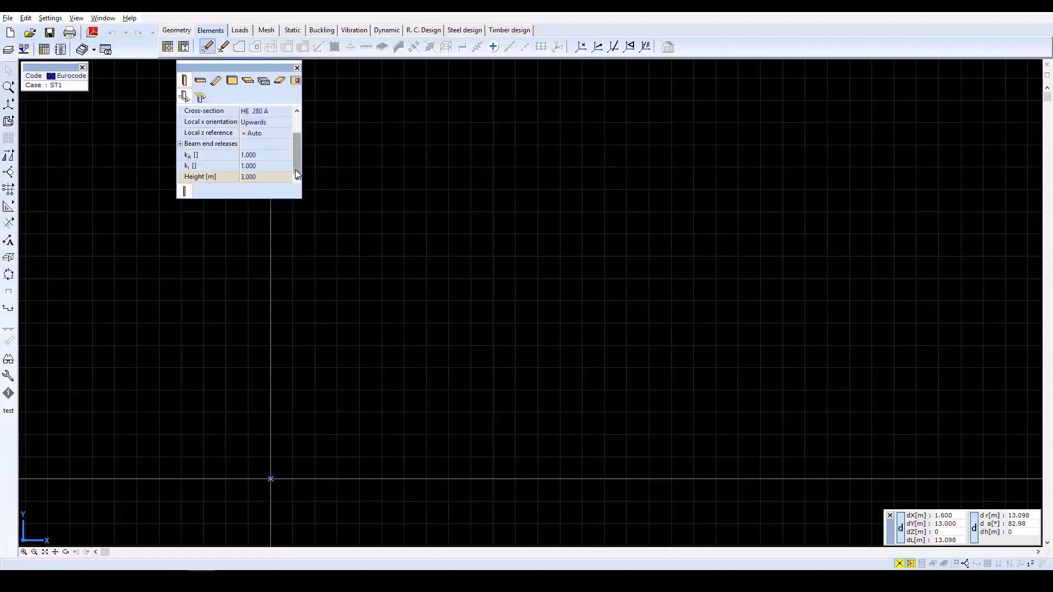
{"action": "left_click", "coordinate": [254, 177]}
{"action": "type", "text": "3.5"}
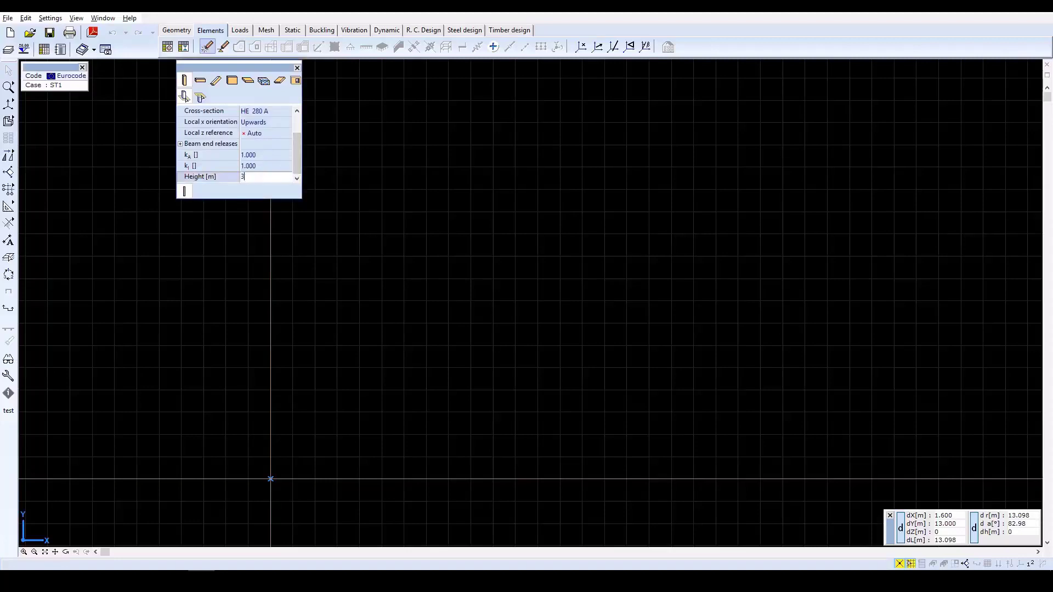
{"action": "key", "text": "Return"}
Place six columns from the origin in a grid of two along X at 6 m and three along Y at 5 m spacing.
{"action": "left_click", "coordinate": [185, 81]}
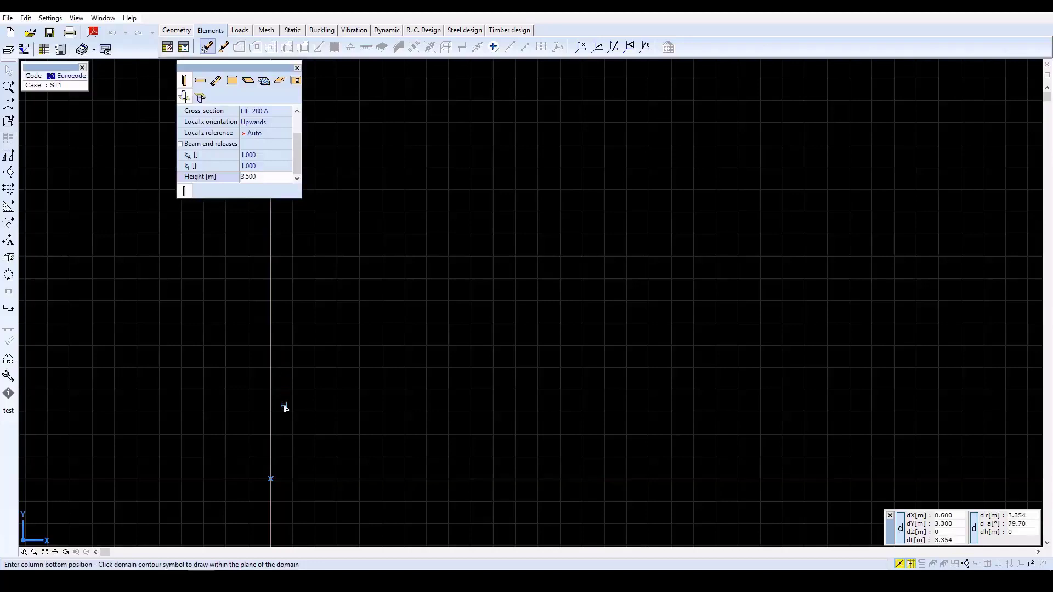
{"action": "left_click", "coordinate": [270, 481]}
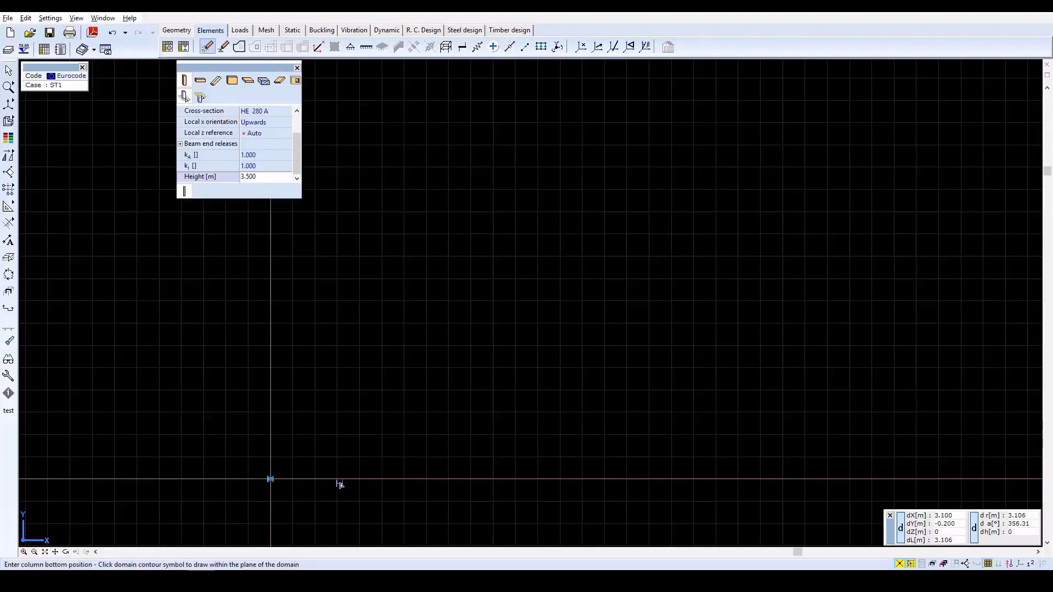
{"action": "left_click", "coordinate": [404, 481]}
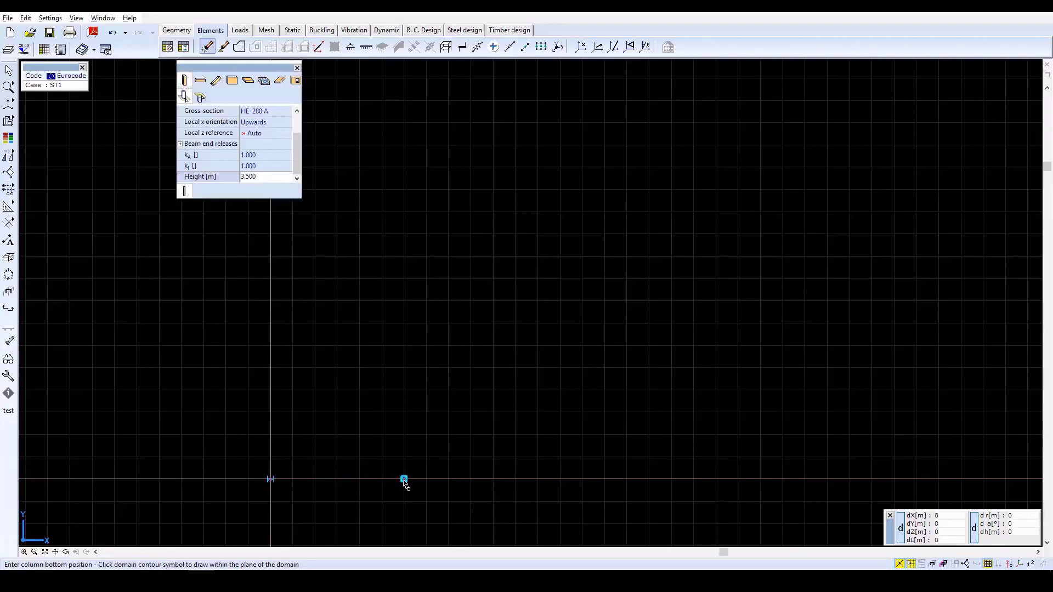
{"action": "left_click", "coordinate": [270, 369]}
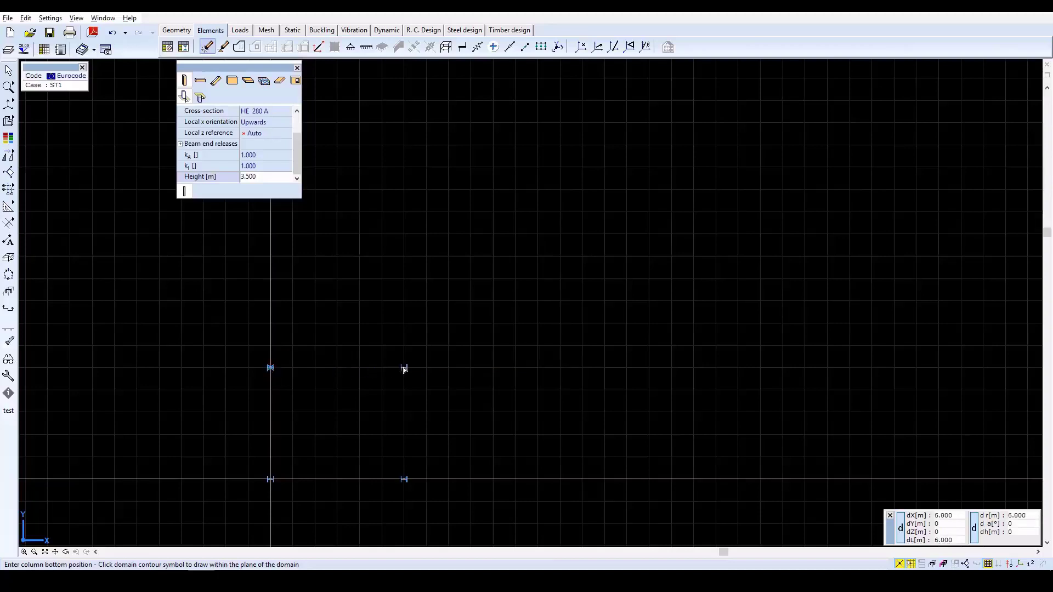
{"action": "left_click", "coordinate": [404, 369]}
{"action": "left_click", "coordinate": [271, 257]}
{"action": "left_click", "coordinate": [405, 258]}
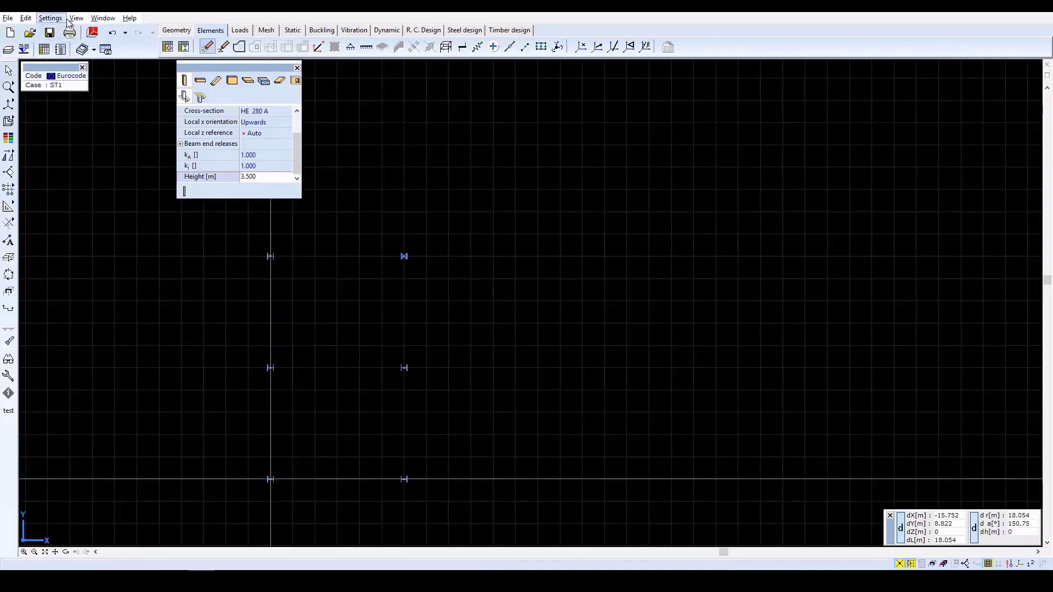
Switch to the perspective view and set its rotation about the horizontal axis to 15 degrees.
{"action": "mouse_move", "coordinate": [8, 105]}
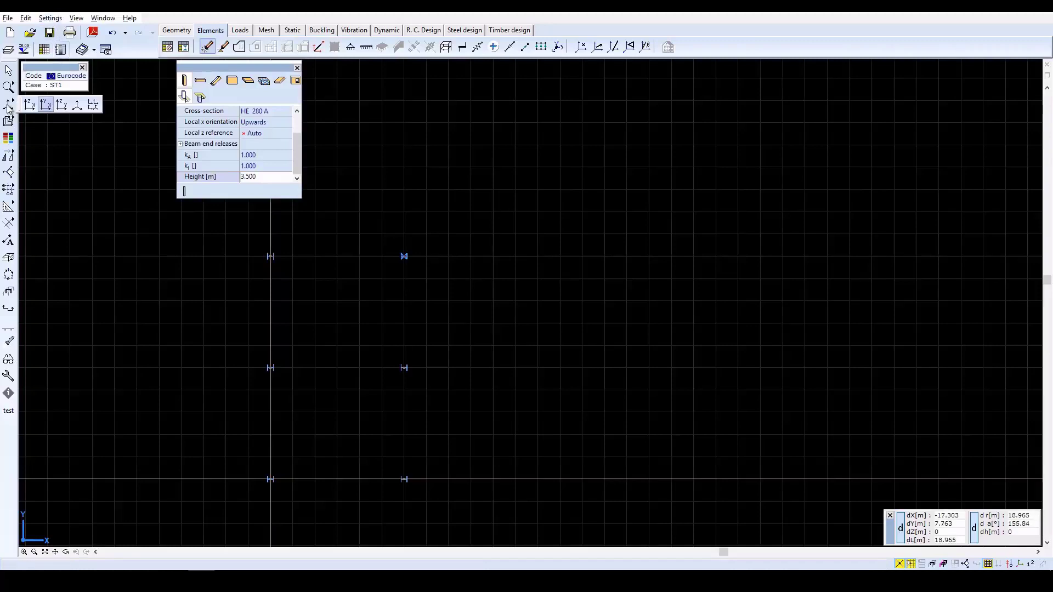
{"action": "left_click", "coordinate": [74, 104]}
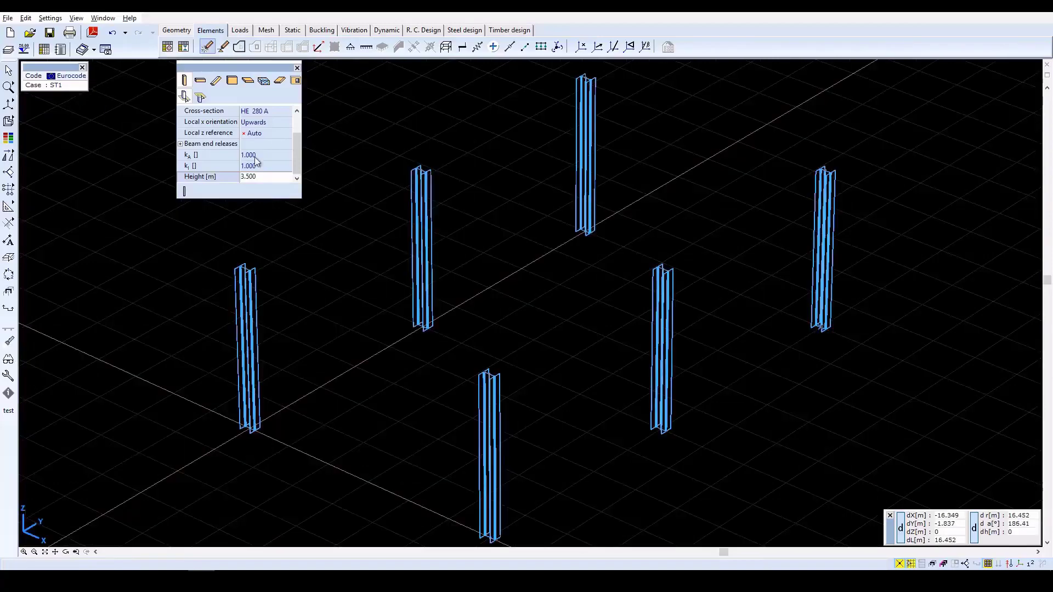
{"action": "left_click", "coordinate": [102, 18]}
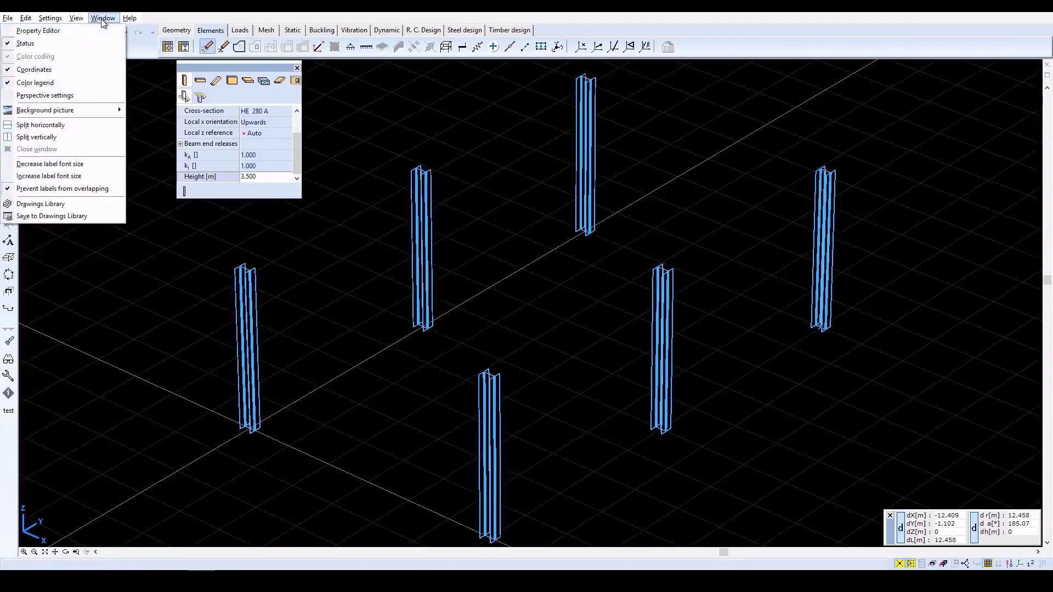
{"action": "left_click", "coordinate": [61, 96]}
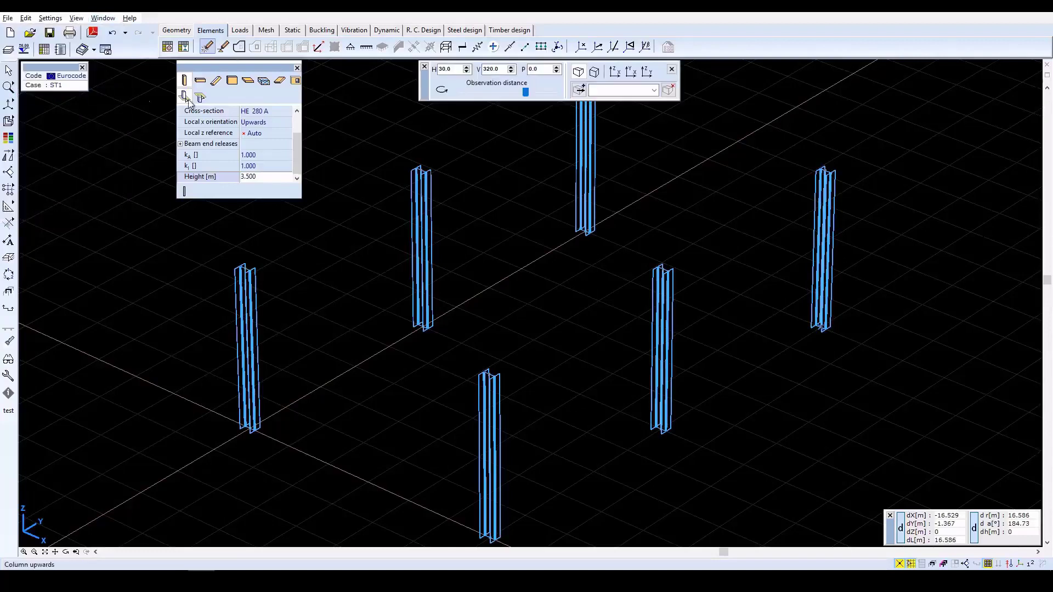
{"action": "double_click", "coordinate": [442, 68]}
{"action": "type", "text": "15"}
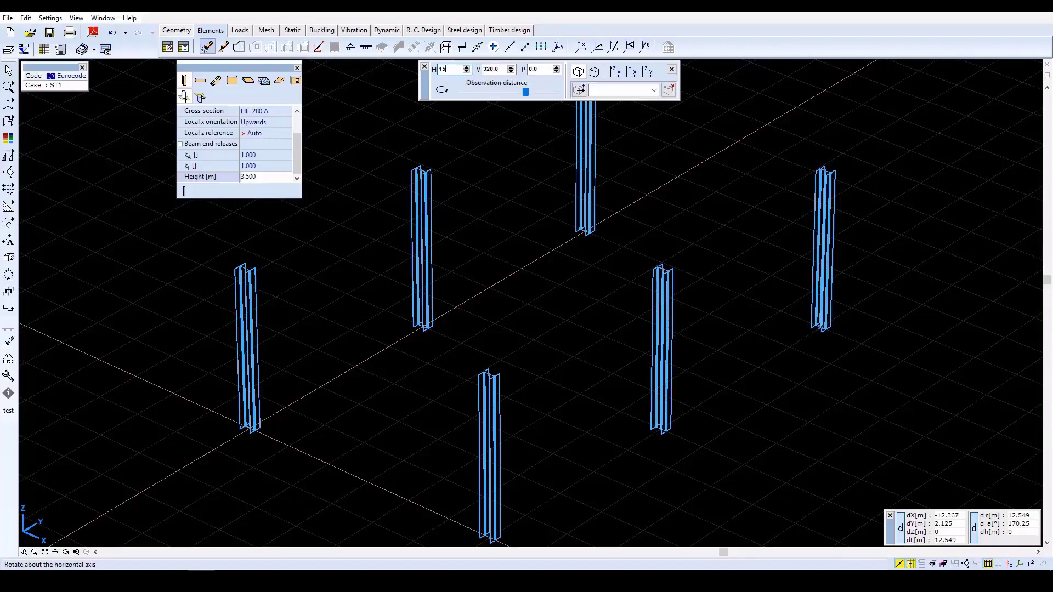
{"action": "key", "text": "Tab"}
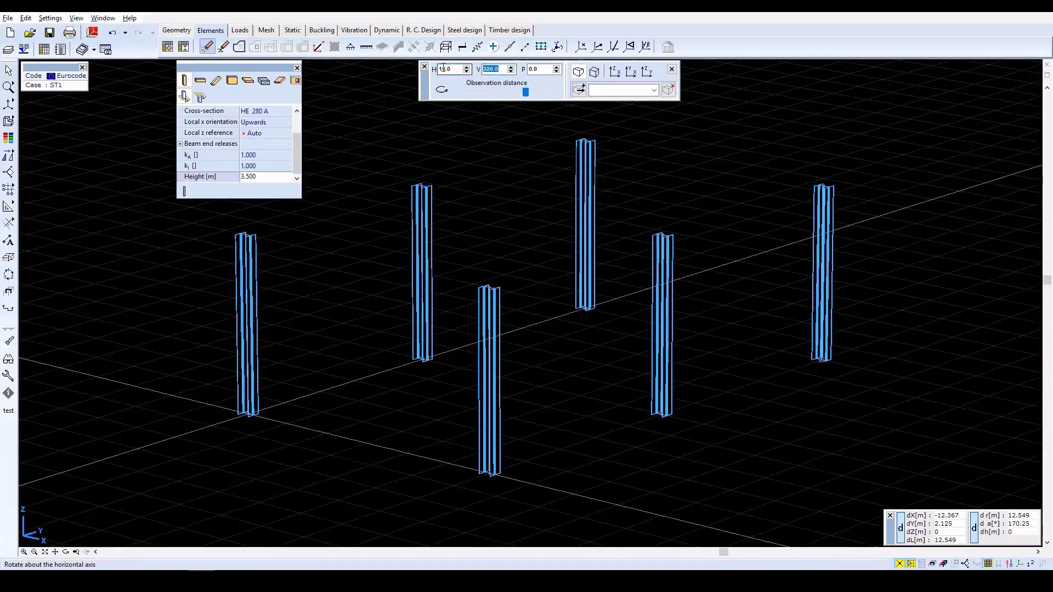
{"action": "left_click", "coordinate": [673, 70]}
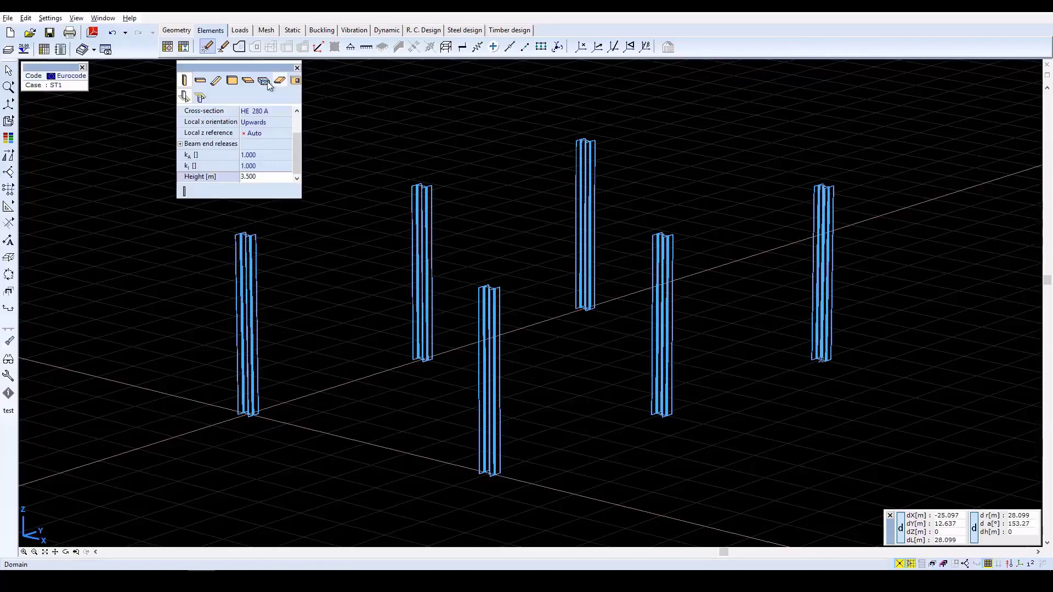
Start a horizontal beam and assign it the IPE 400 cross-section from the IPE European I-beams.
{"action": "left_click", "coordinate": [200, 81]}
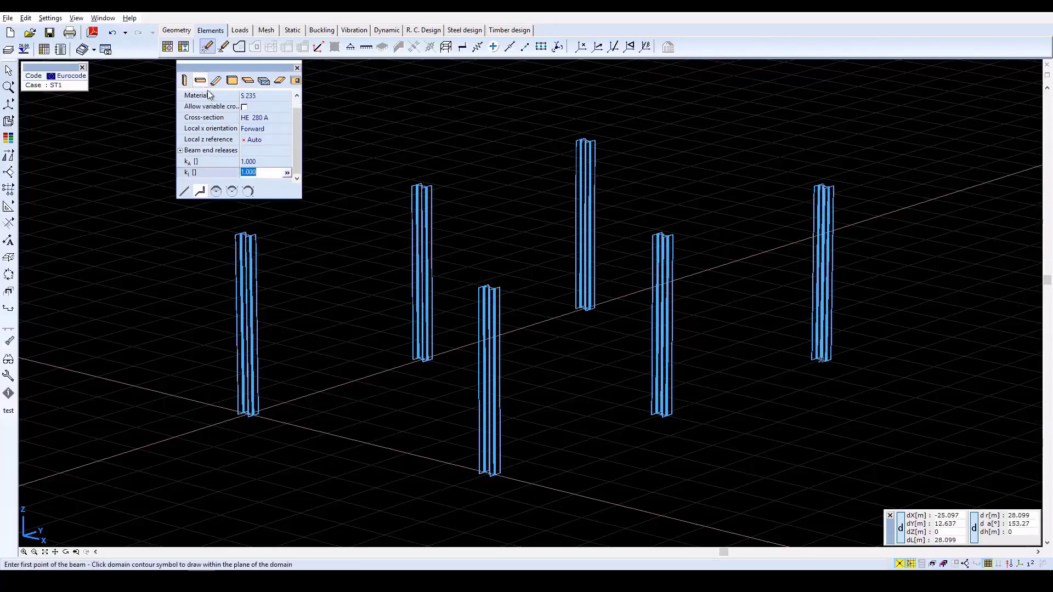
{"action": "left_click", "coordinate": [264, 119]}
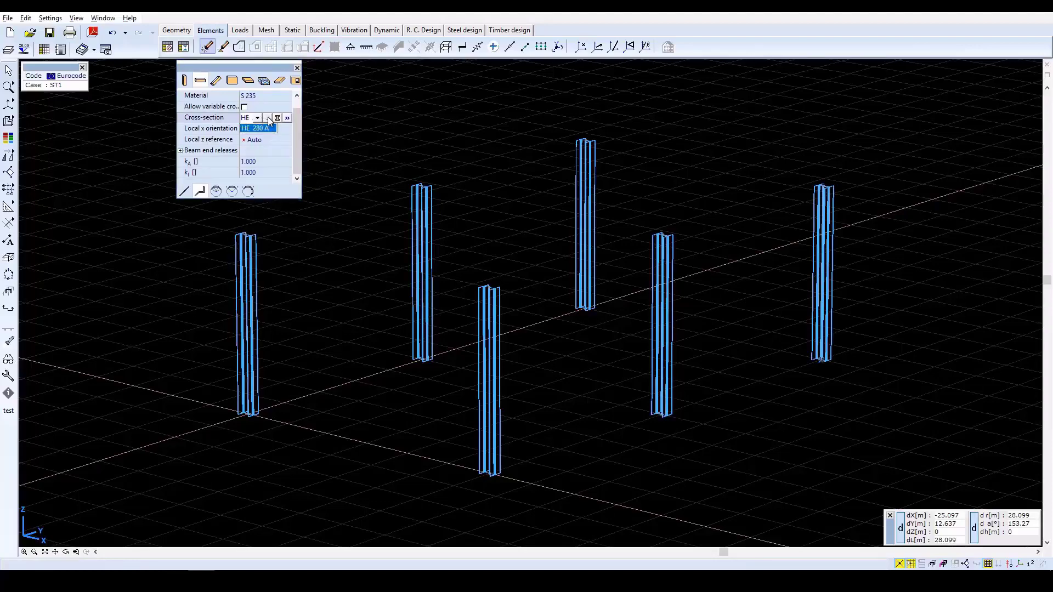
{"action": "left_click", "coordinate": [269, 119]}
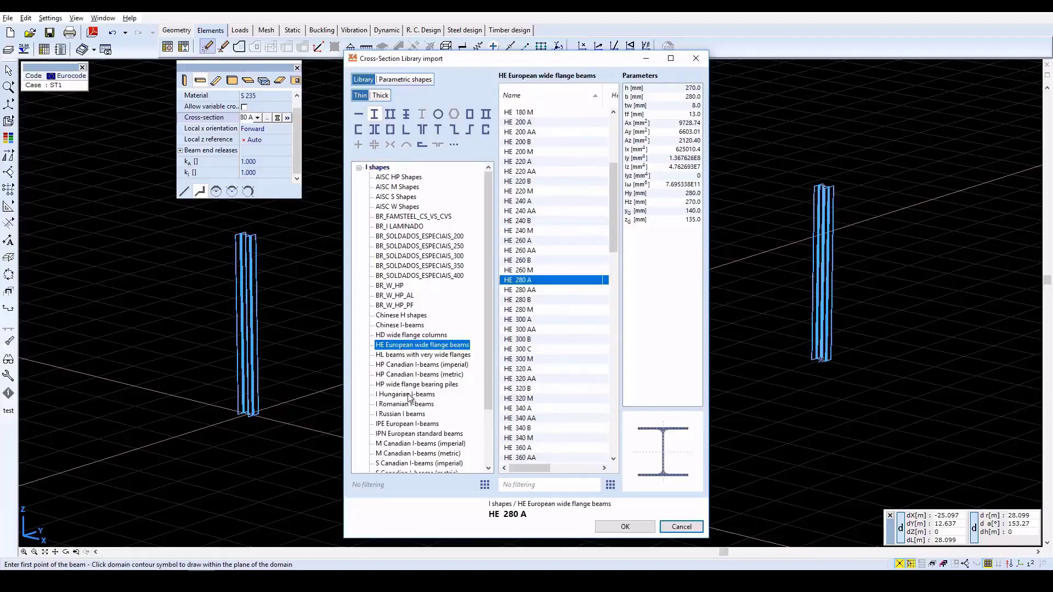
{"action": "left_click", "coordinate": [409, 425]}
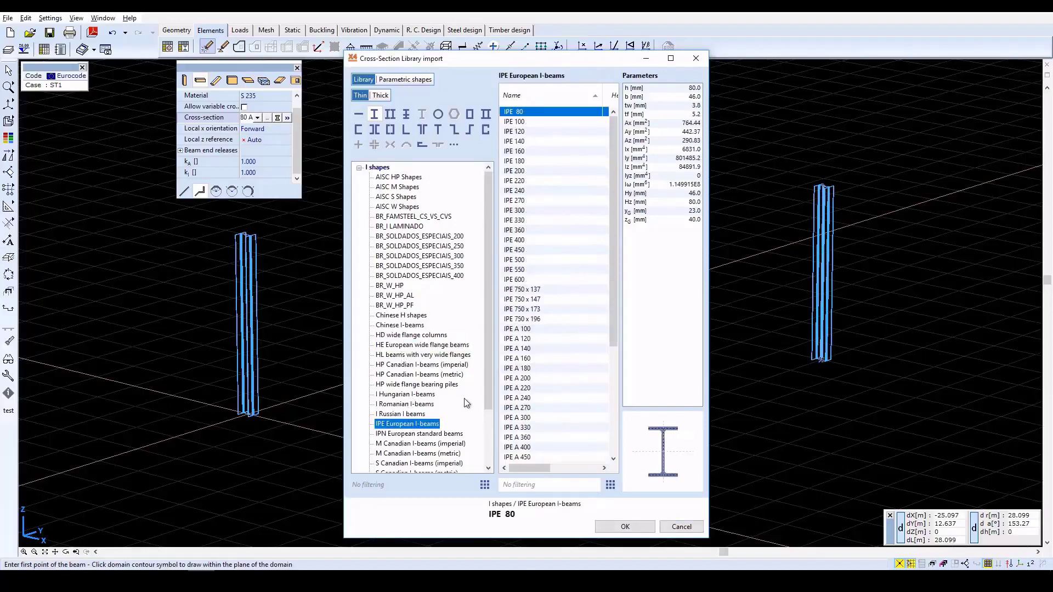
{"action": "left_click", "coordinate": [515, 240]}
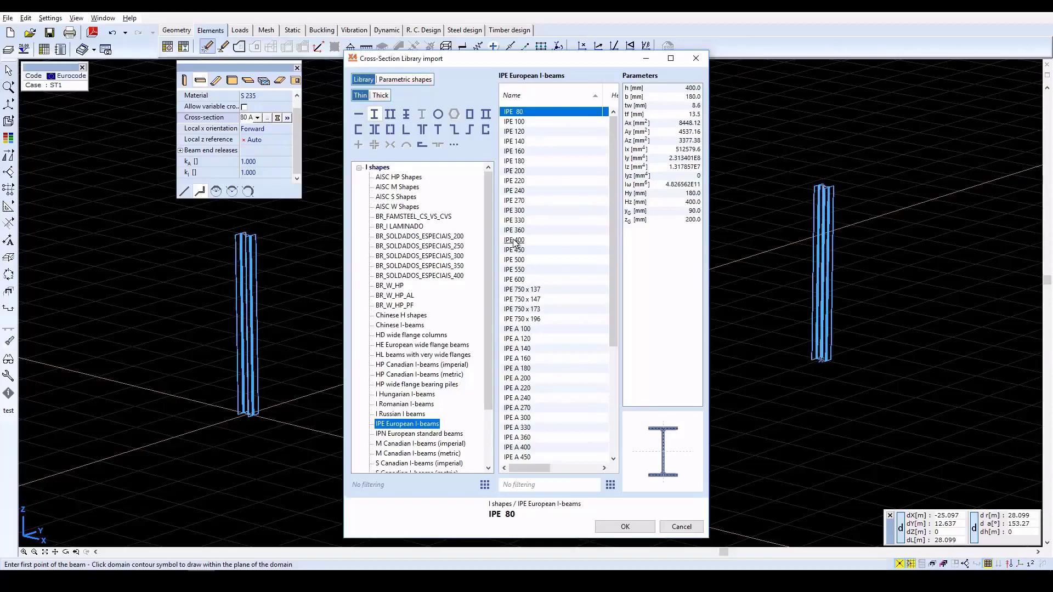
{"action": "left_click", "coordinate": [634, 527]}
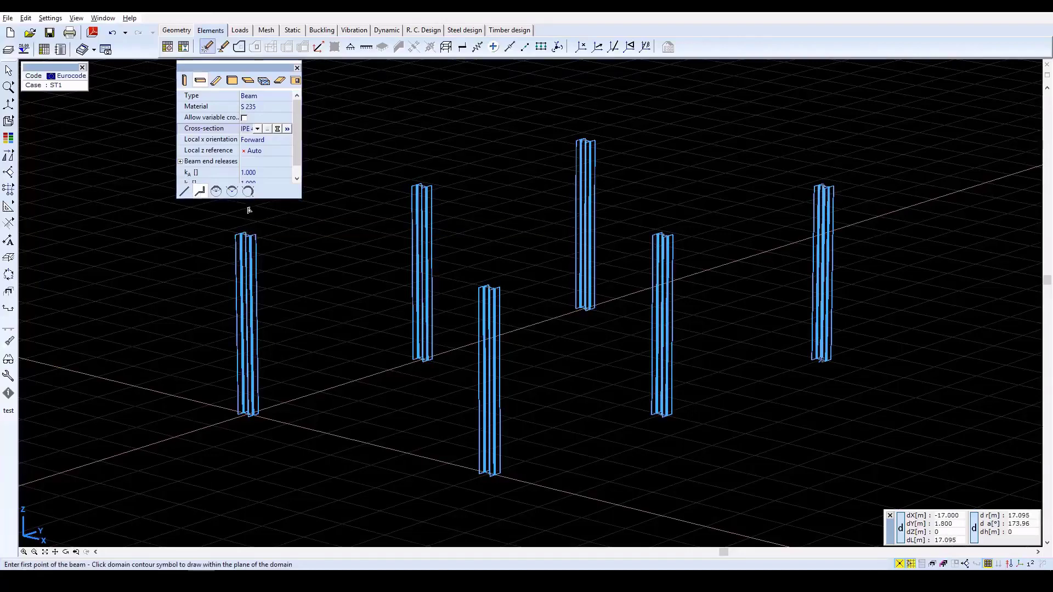
Draw beams around the perimeter through all six column tops, and add a cross beam between the two middle column tops.
{"action": "left_click", "coordinate": [248, 240]}
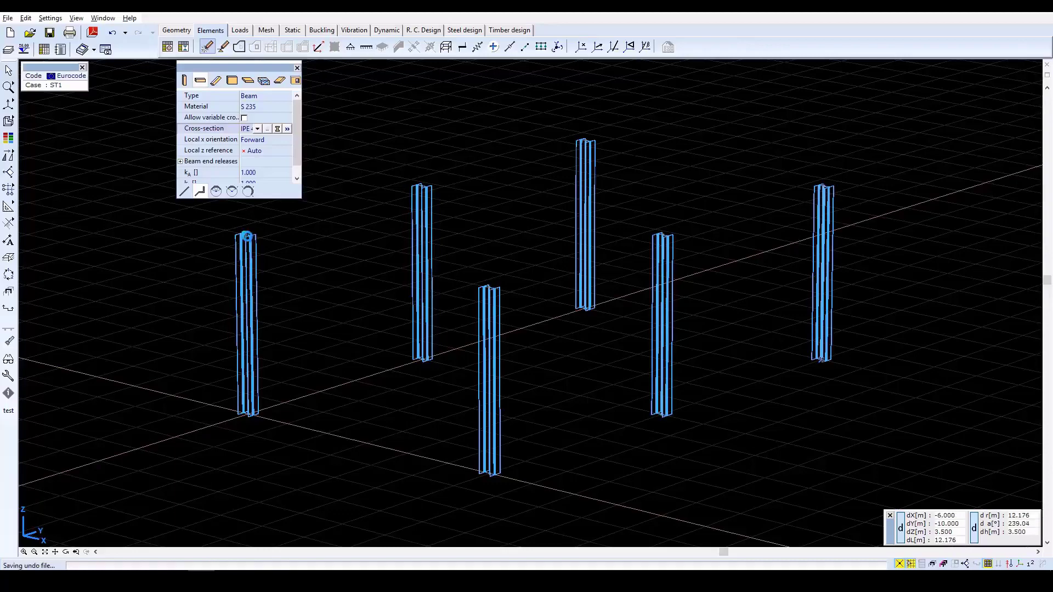
{"action": "left_click", "coordinate": [422, 190]}
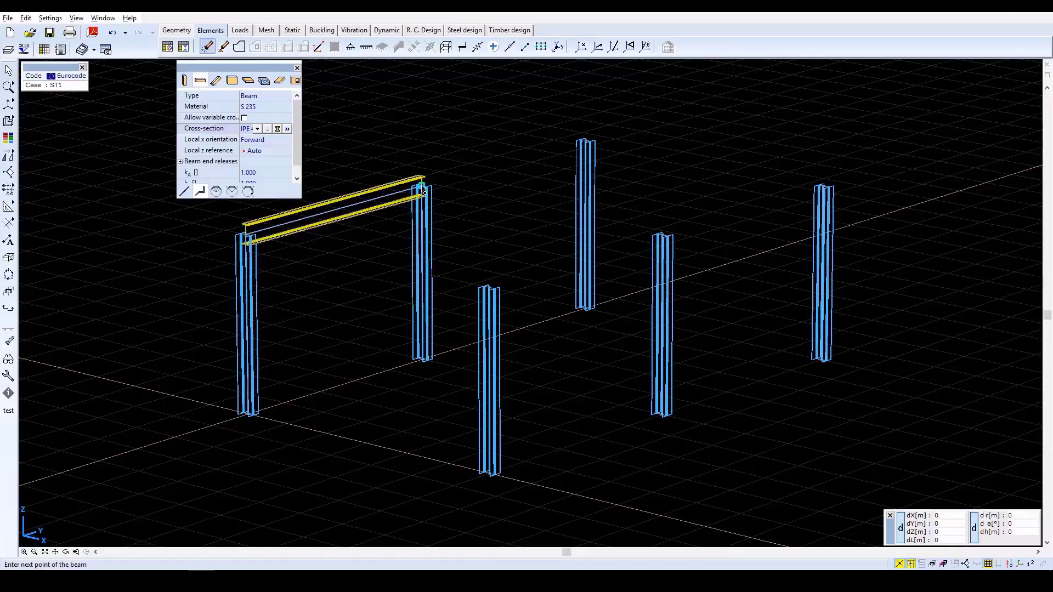
{"action": "left_click", "coordinate": [587, 144]}
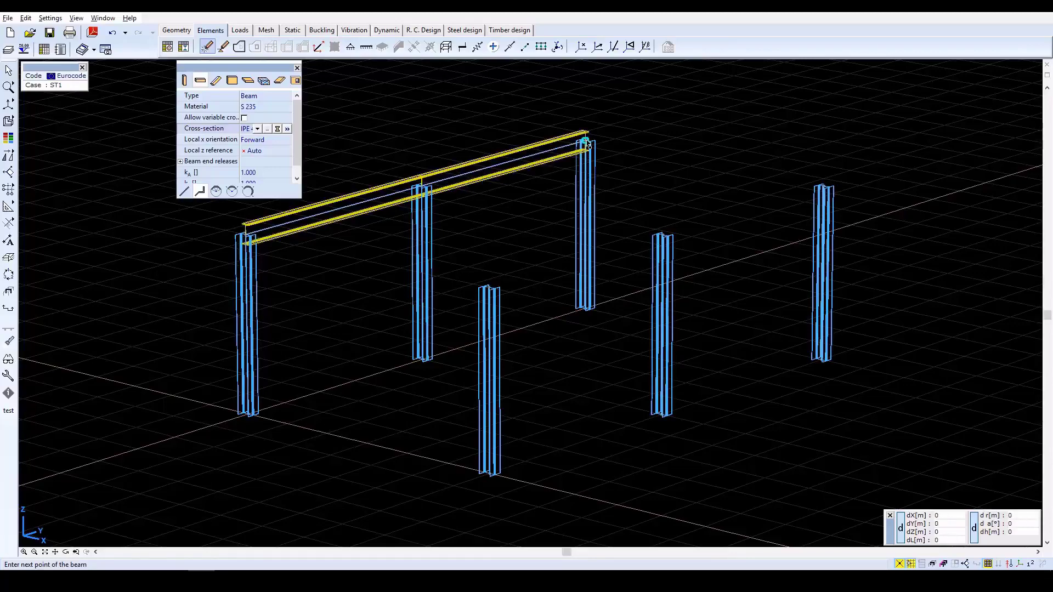
{"action": "left_click", "coordinate": [828, 187]}
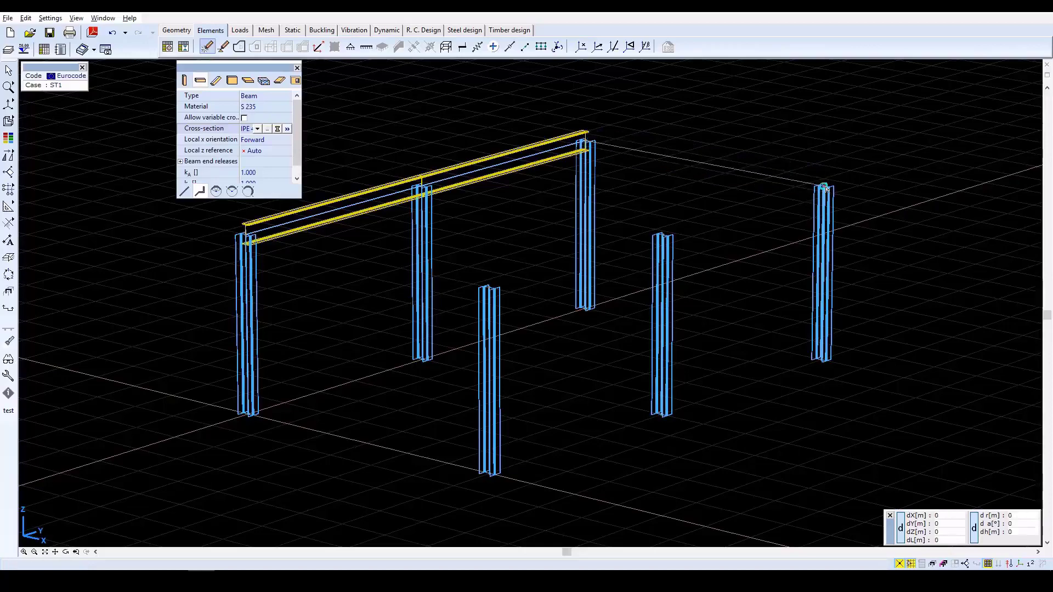
{"action": "left_click", "coordinate": [665, 237]}
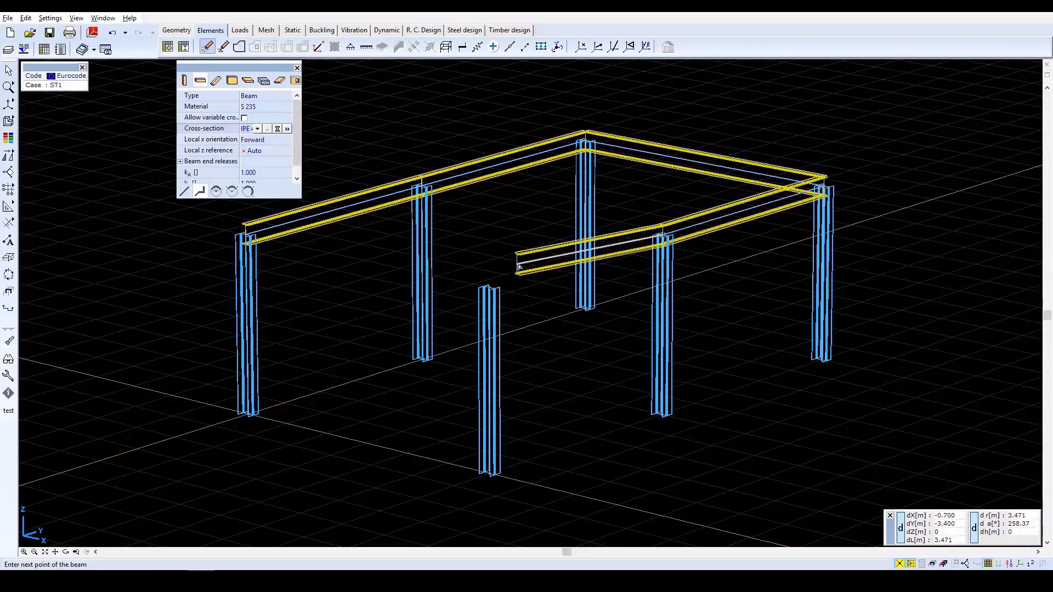
{"action": "left_click", "coordinate": [490, 290]}
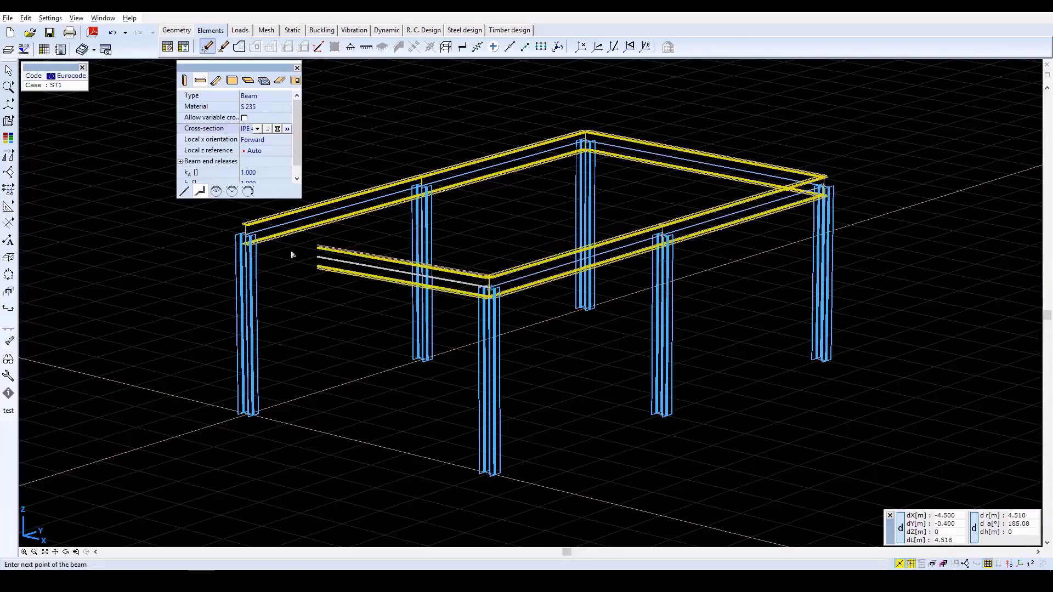
{"action": "left_click", "coordinate": [246, 239]}
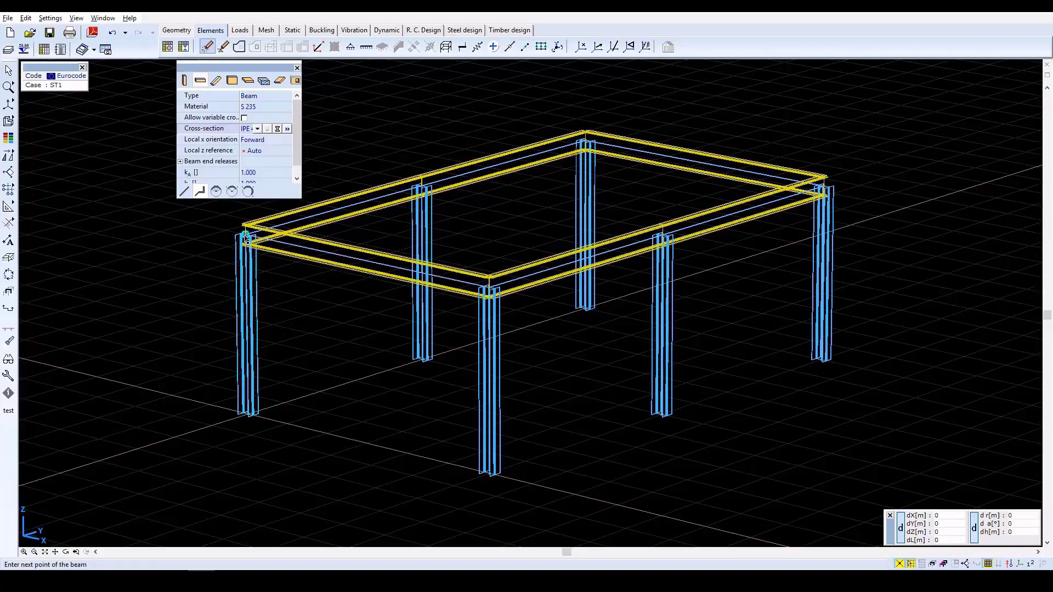
{"action": "key", "text": "Escape"}
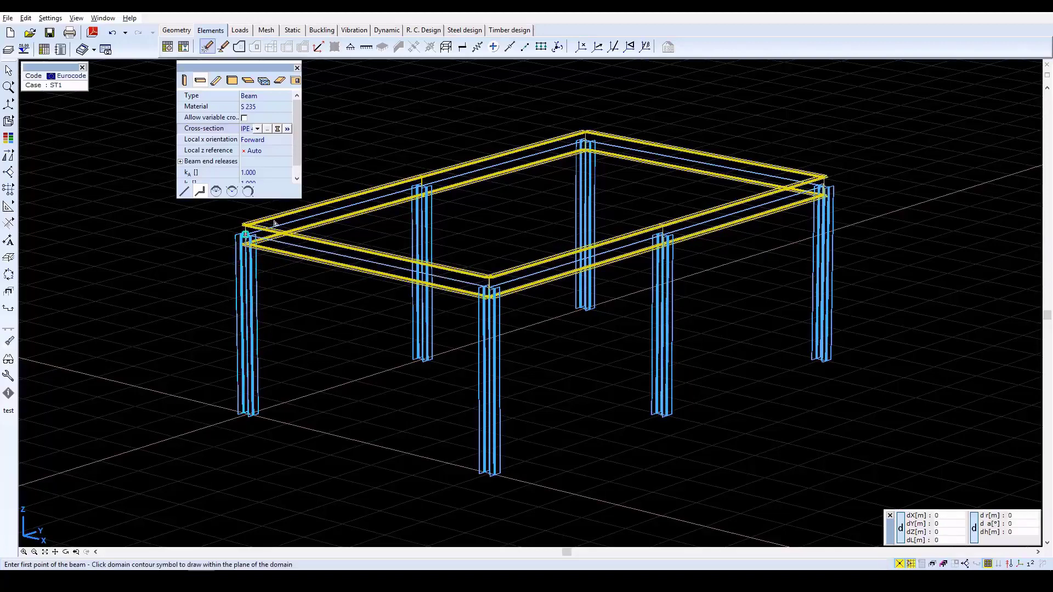
{"action": "left_click", "coordinate": [421, 187]}
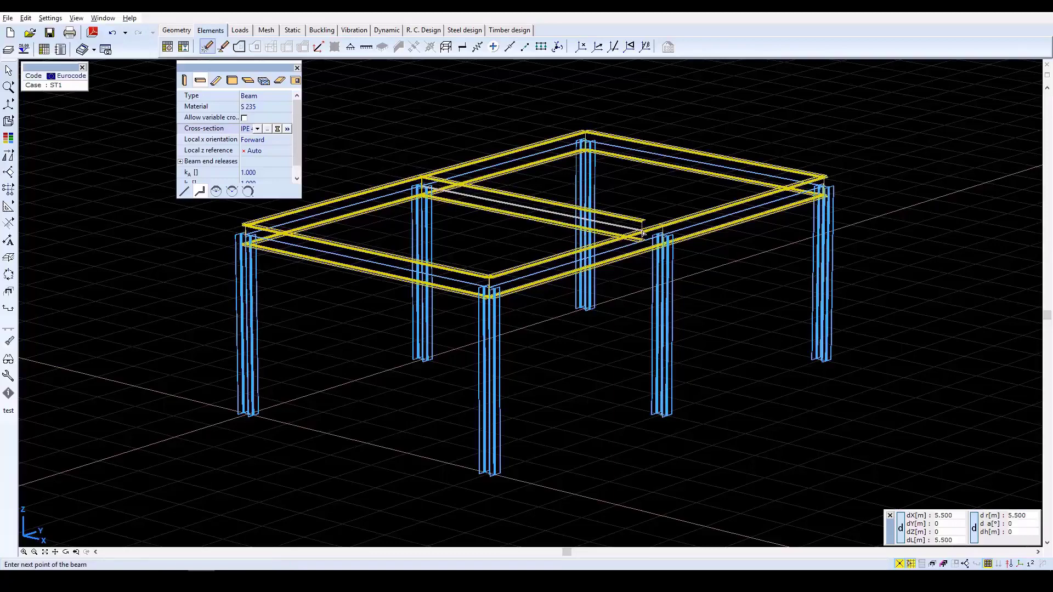
{"action": "left_click", "coordinate": [663, 237]}
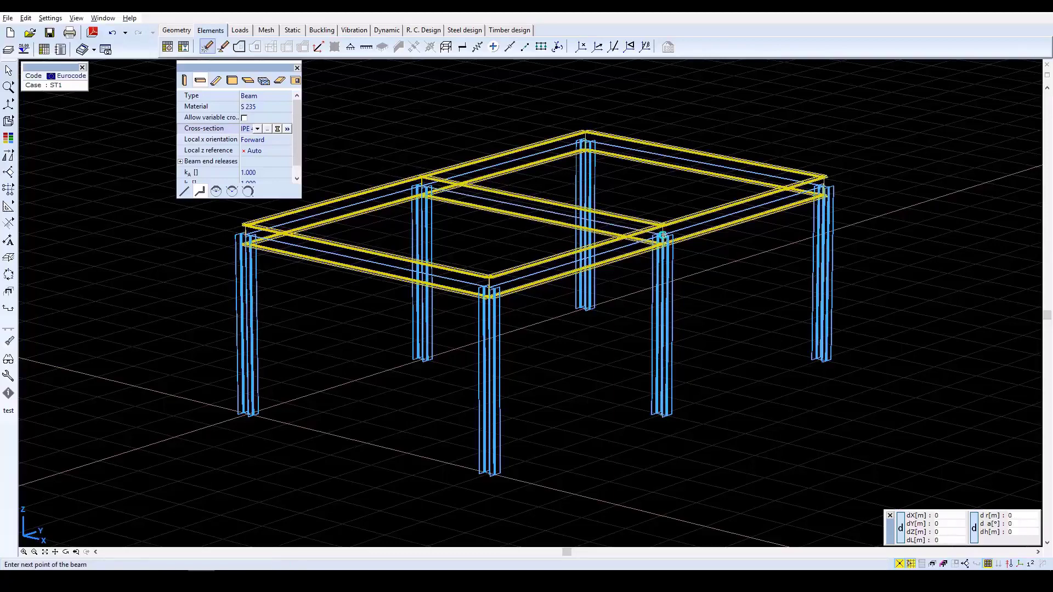
Finish the horizontal beams, start an oblique beam, and assign it the O 194.0 x 5.0 SV cross-section from the Hungarian pipes.
{"action": "key", "text": "Escape"}
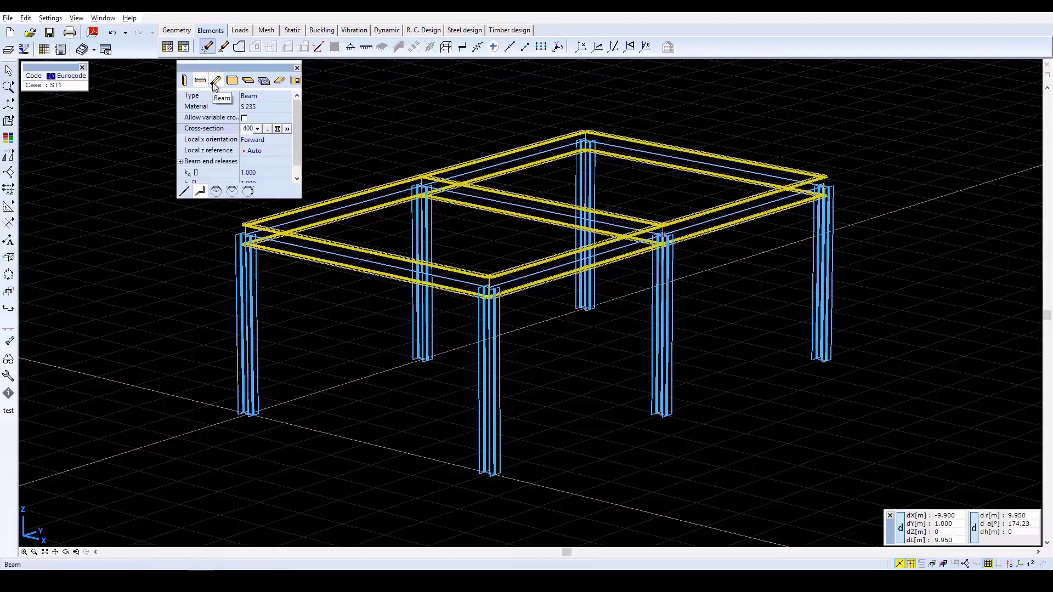
{"action": "left_click", "coordinate": [215, 82]}
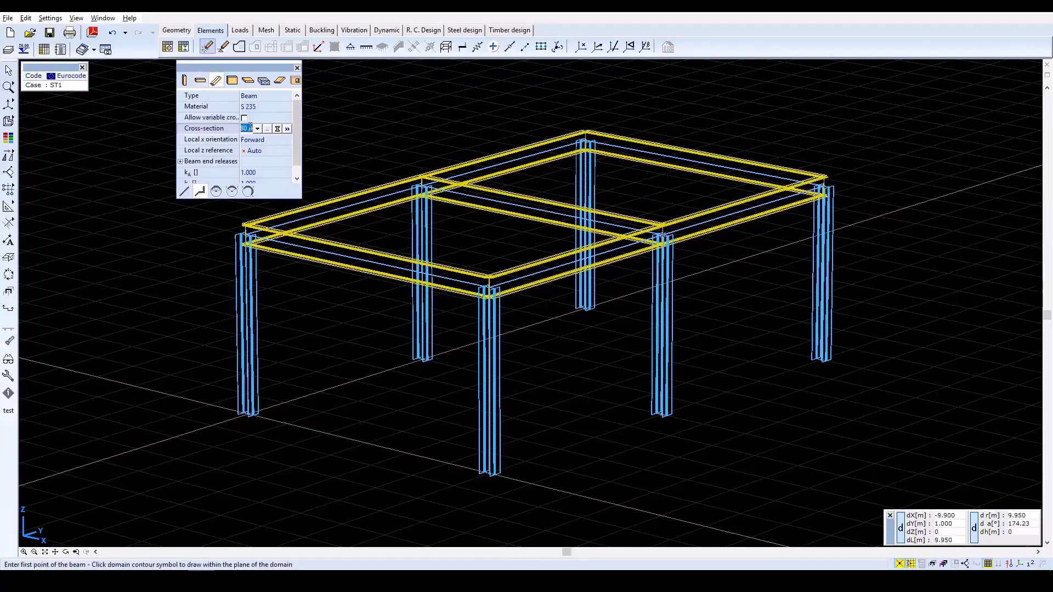
{"action": "left_click", "coordinate": [268, 129]}
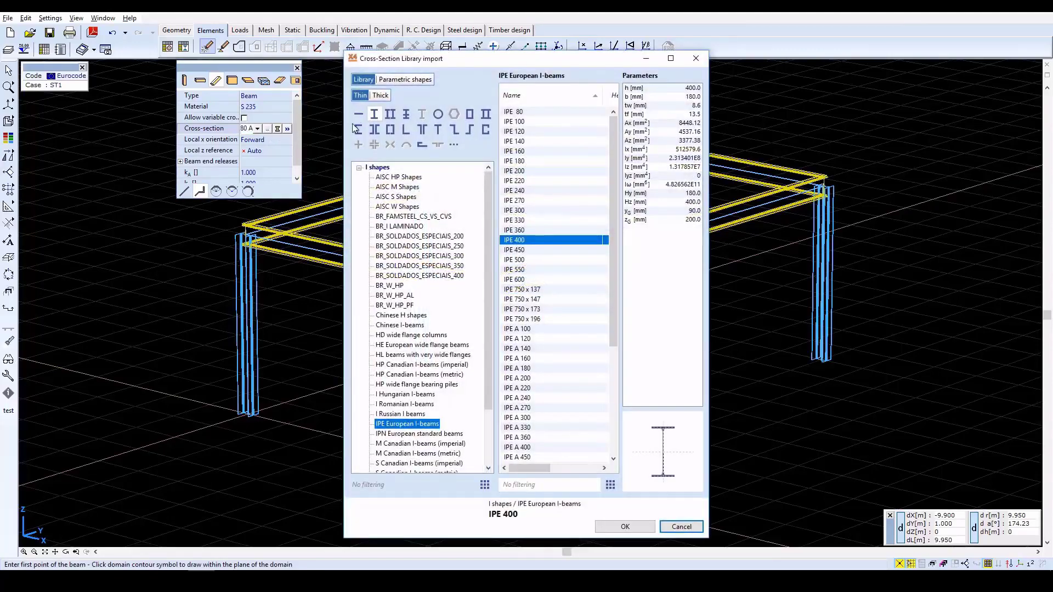
{"action": "left_click", "coordinate": [439, 114]}
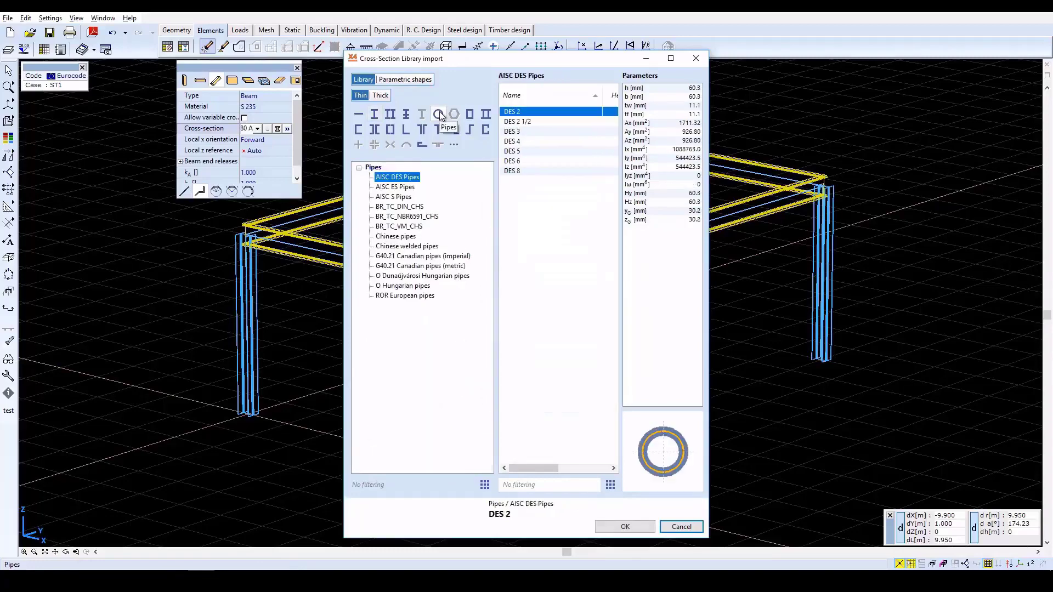
{"action": "left_click", "coordinate": [406, 285]}
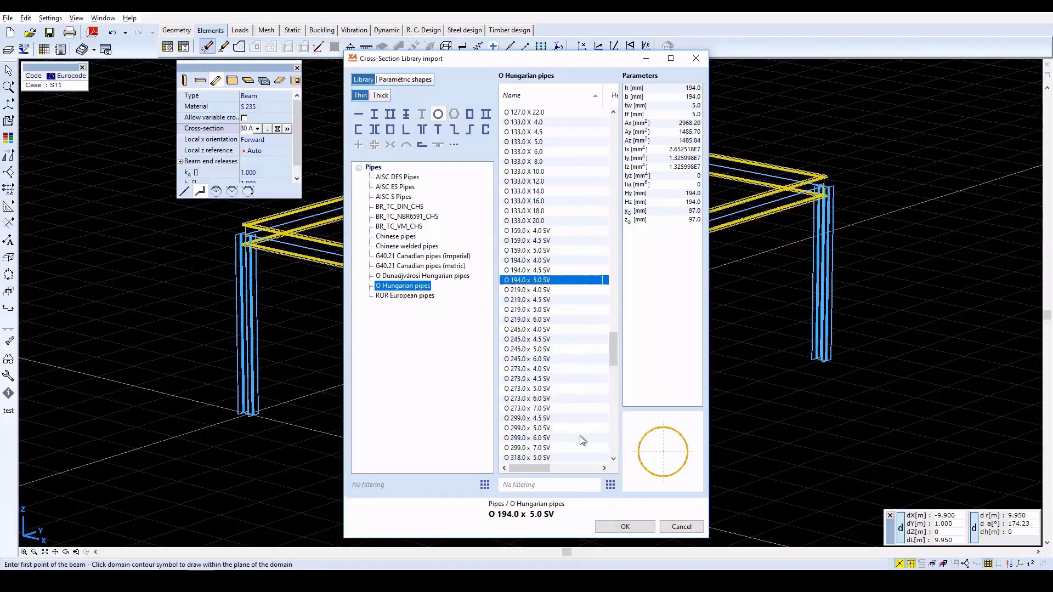
{"action": "left_click", "coordinate": [626, 527]}
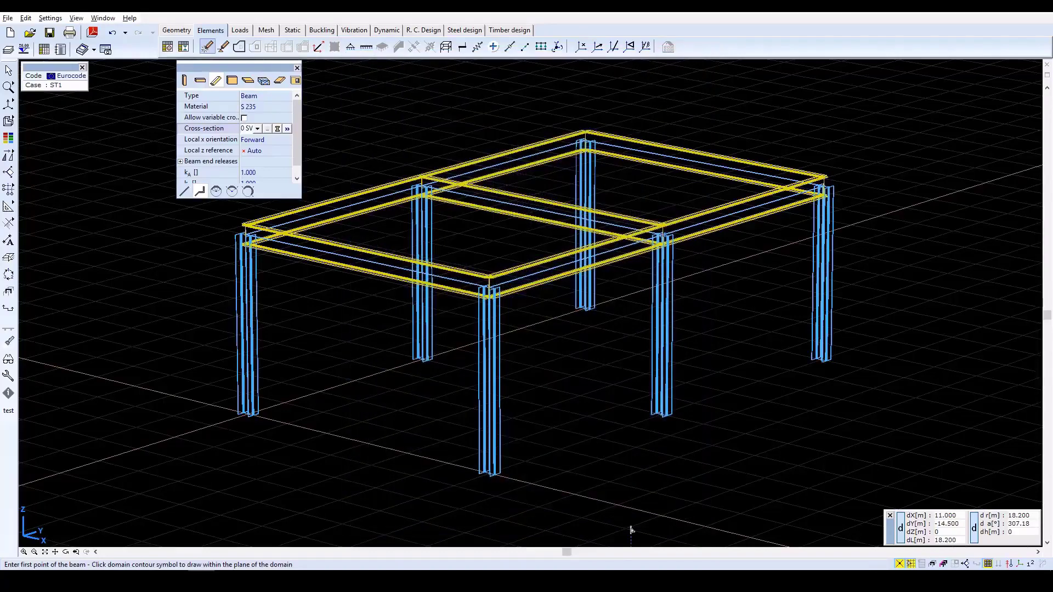
Draw an inverted-V brace in the first bay at X = 6 m, joining both column bases to the midpoint of the beam above.
{"action": "left_click", "coordinate": [200, 191]}
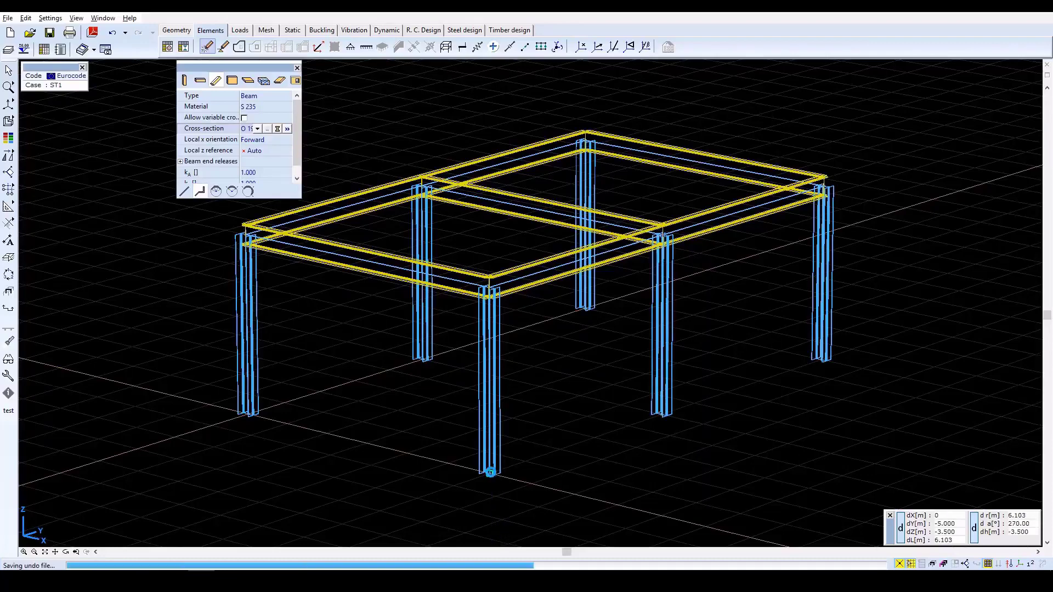
{"action": "left_click", "coordinate": [490, 474]}
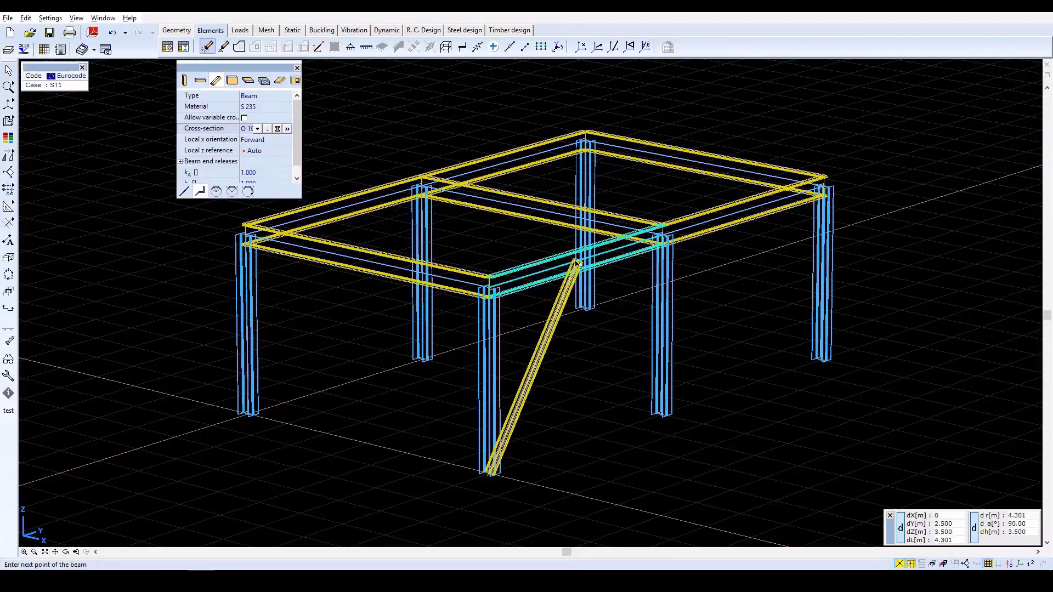
{"action": "left_click", "coordinate": [580, 264]}
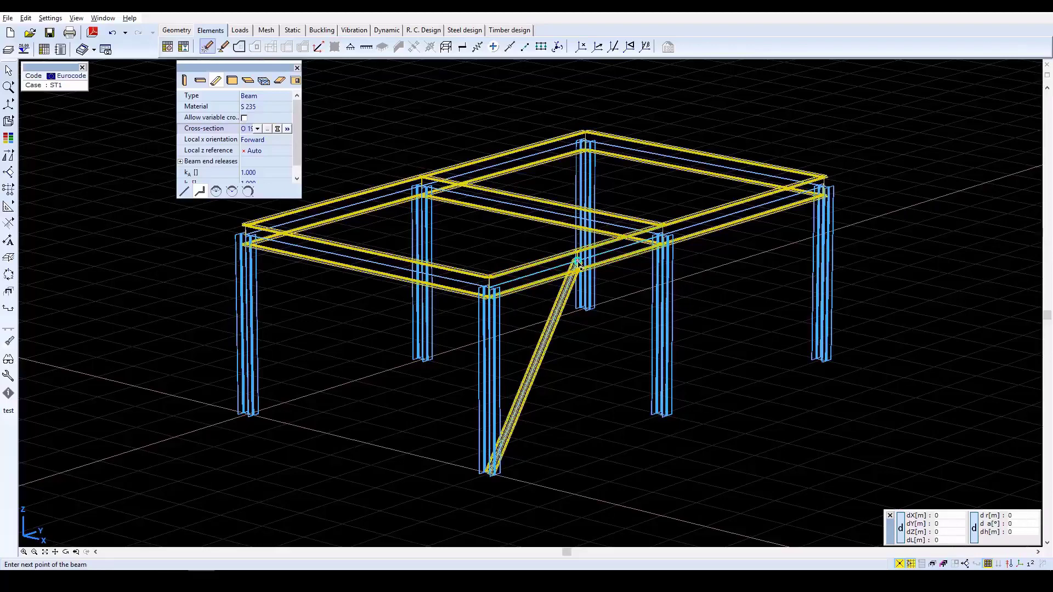
{"action": "left_click", "coordinate": [663, 416]}
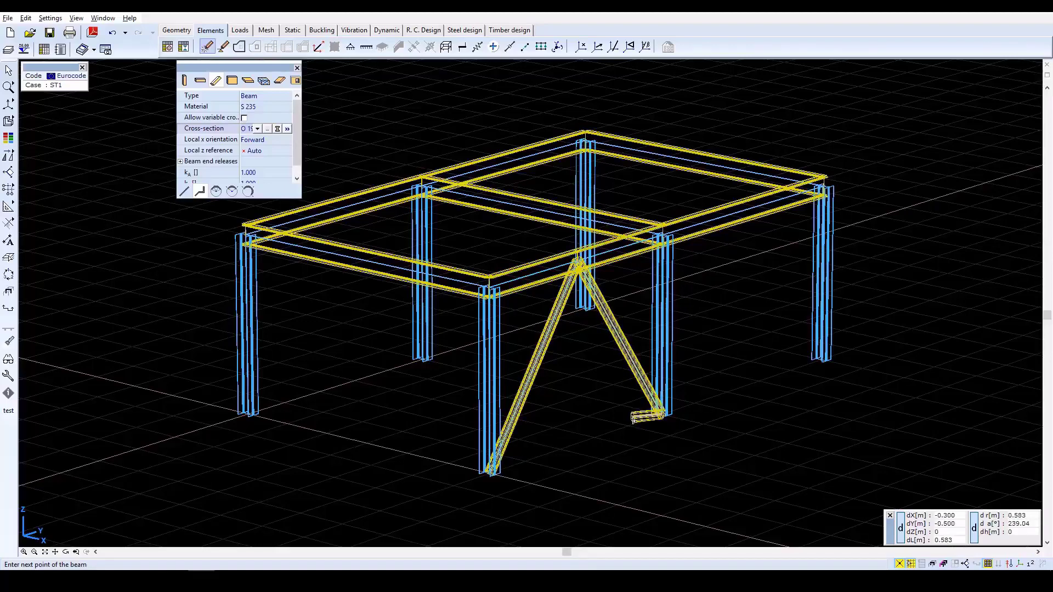
{"action": "key", "text": "Escape"}
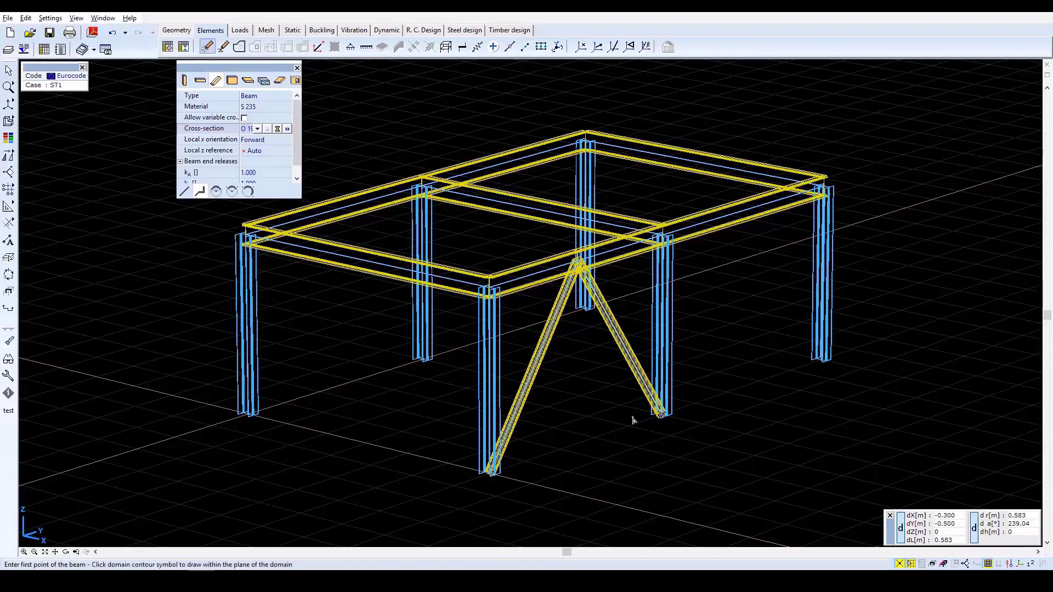
Draw a matching inverted-V brace in the first bay on the X = 0 side, starting at the origin column base.
{"action": "mouse_move", "coordinate": [7, 159]}
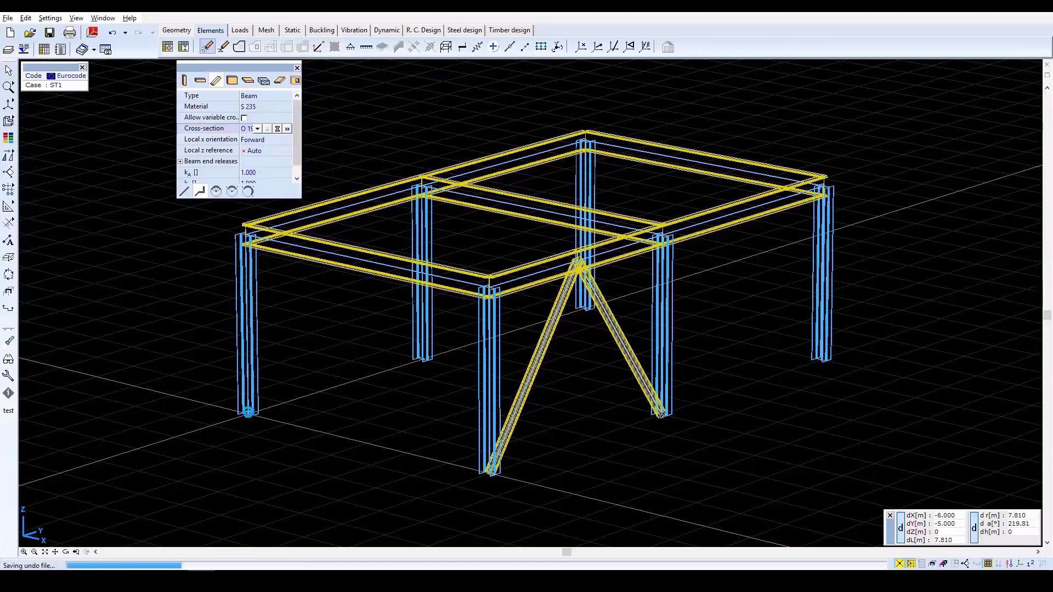
{"action": "left_click", "coordinate": [250, 415]}
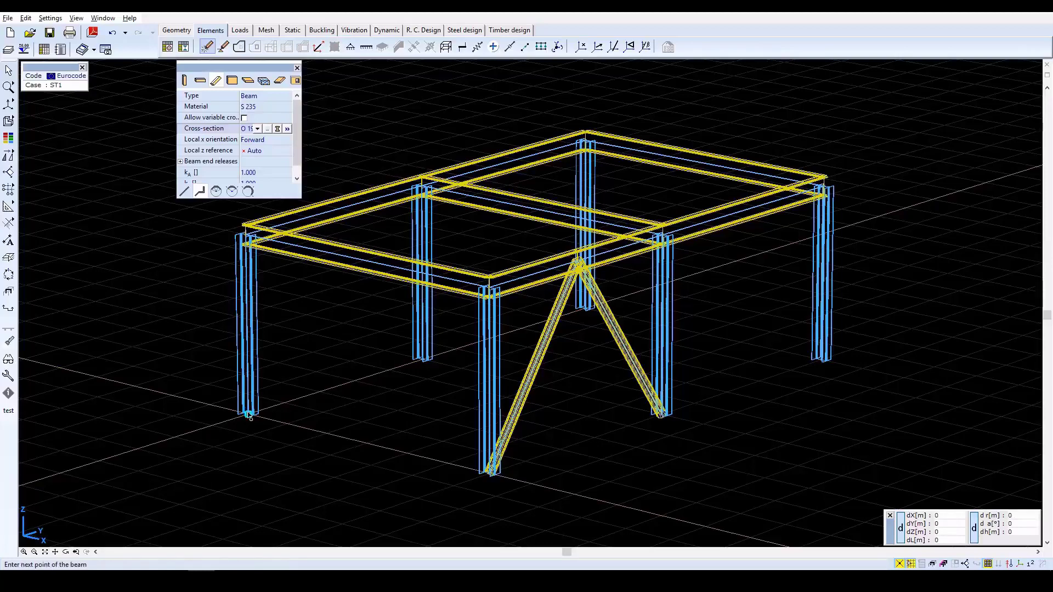
{"action": "left_click", "coordinate": [339, 214]}
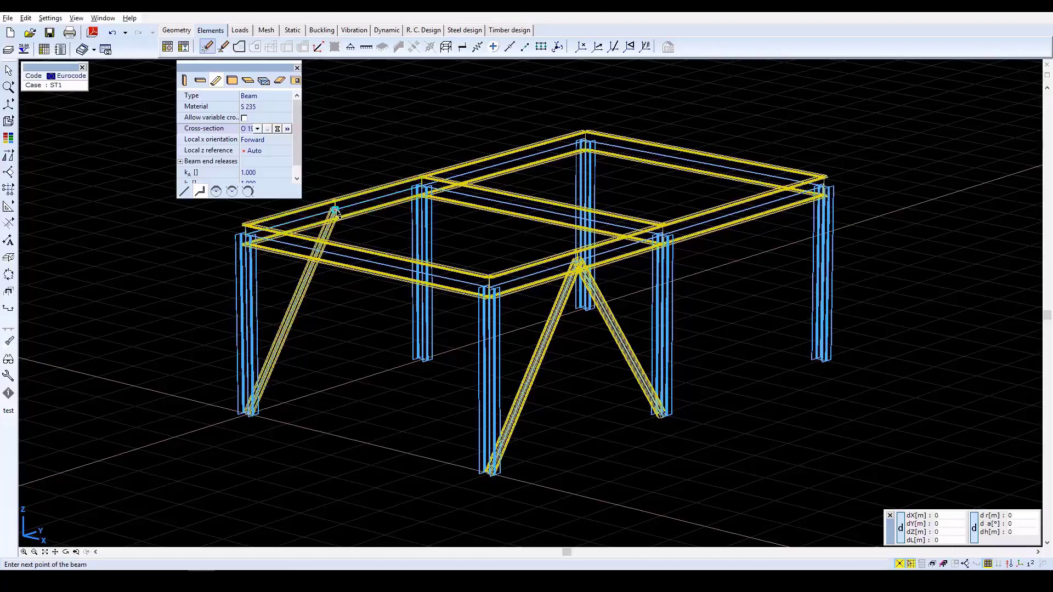
{"action": "left_click", "coordinate": [424, 361]}
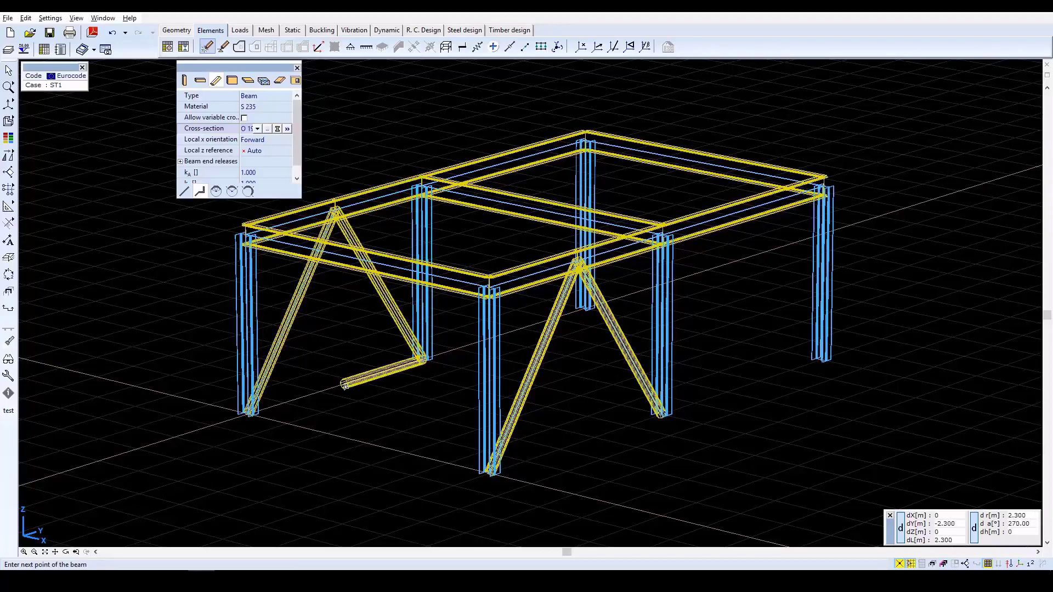
{"action": "key", "text": "Escape"}
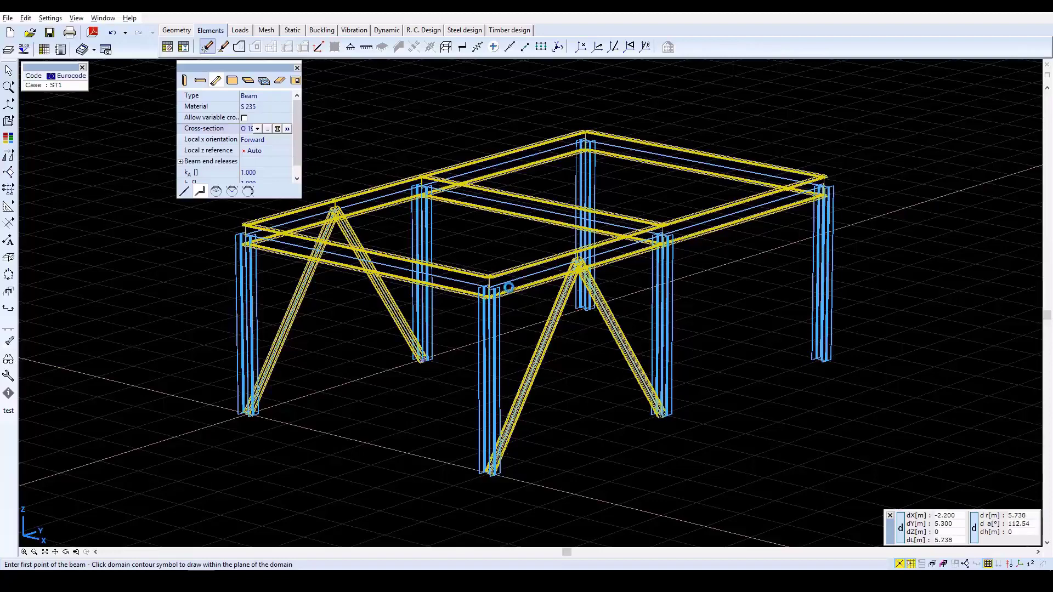
Copy the entire frame one storey up with the Consecutive method and no connected nodes, from the origin column's base to its top.
{"action": "scroll", "coordinate": [509, 290], "scroll_direction": "down", "scroll_amount": 2}
{"action": "mouse_move", "coordinate": [9, 157]}
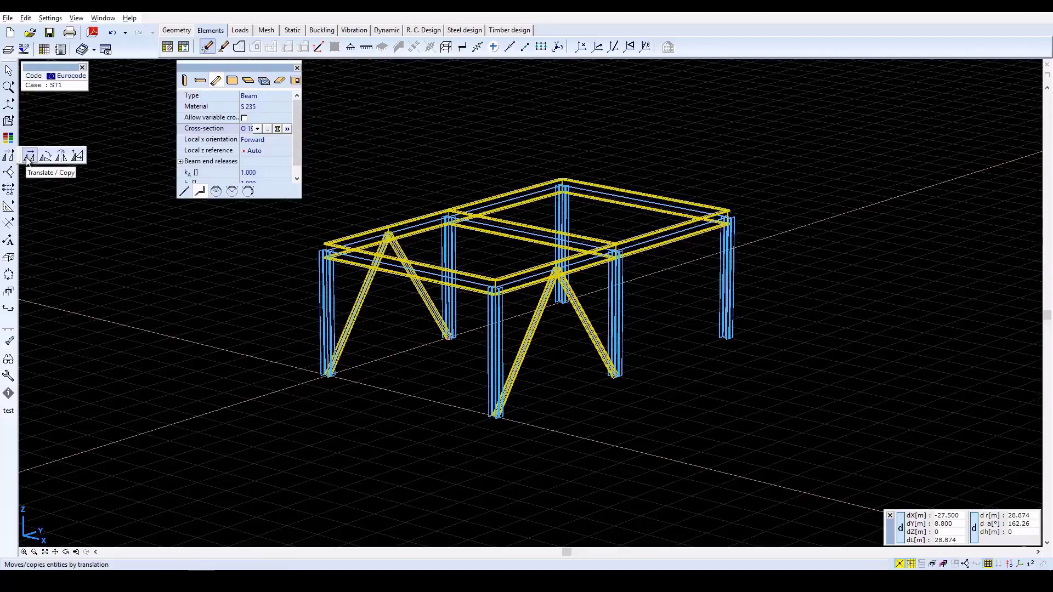
{"action": "left_click", "coordinate": [28, 157]}
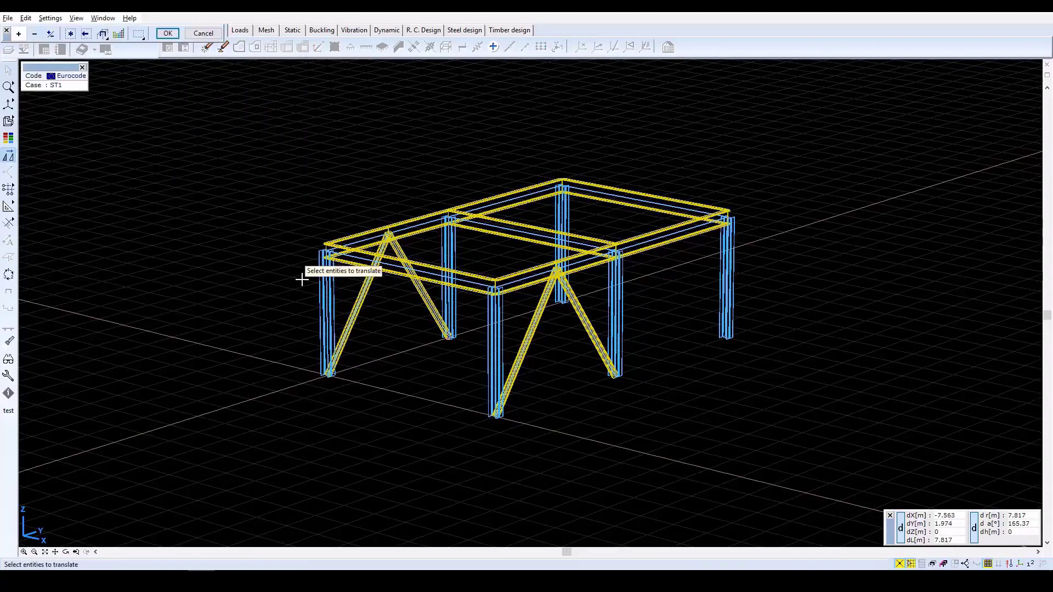
{"action": "left_click", "coordinate": [70, 34]}
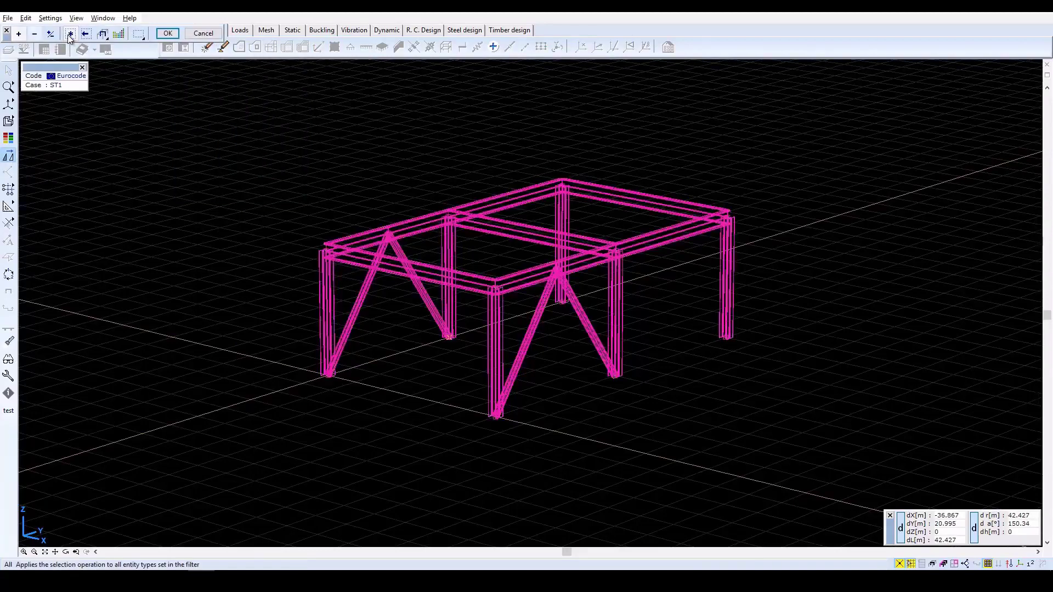
{"action": "left_click", "coordinate": [167, 32]}
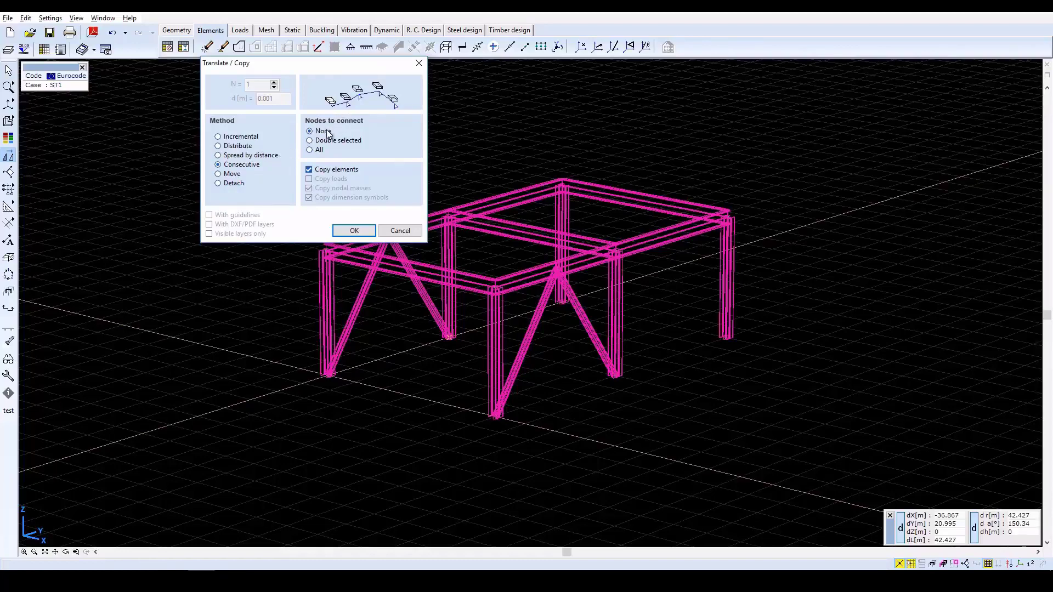
{"action": "left_click", "coordinate": [353, 230]}
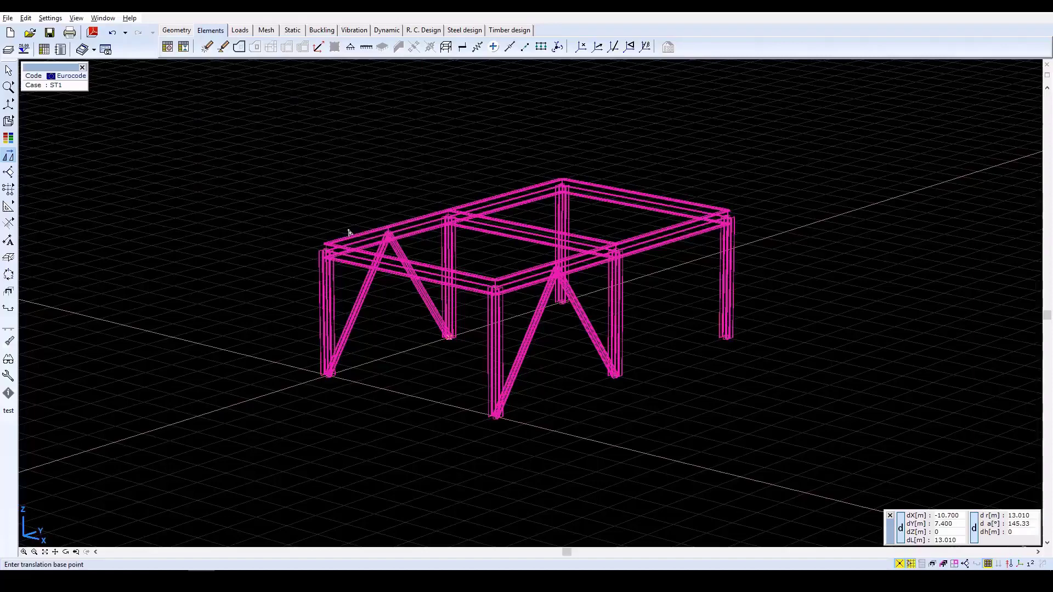
{"action": "left_click", "coordinate": [328, 376]}
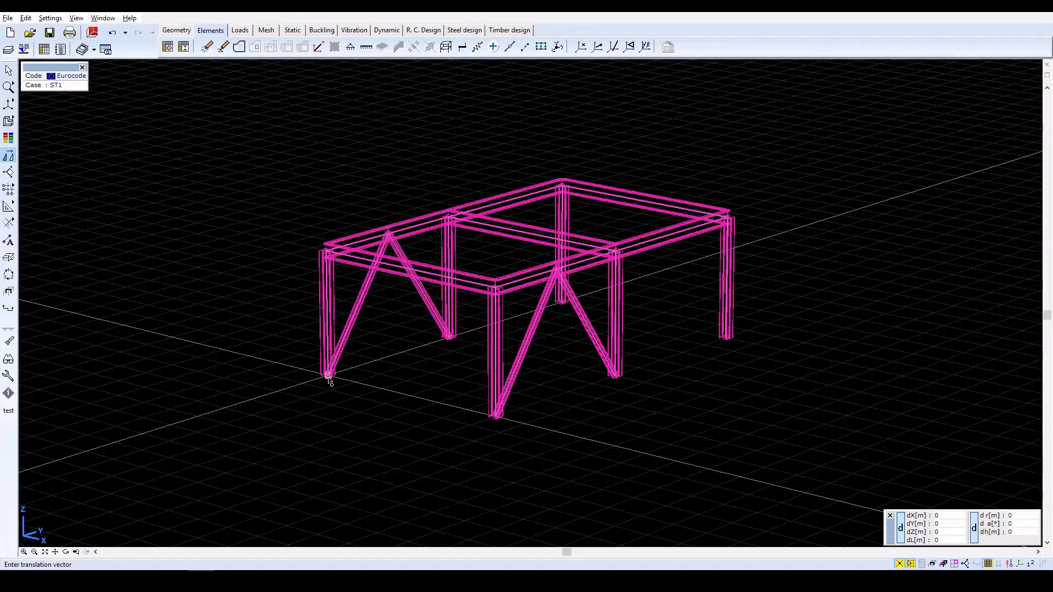
{"action": "left_click", "coordinate": [327, 253]}
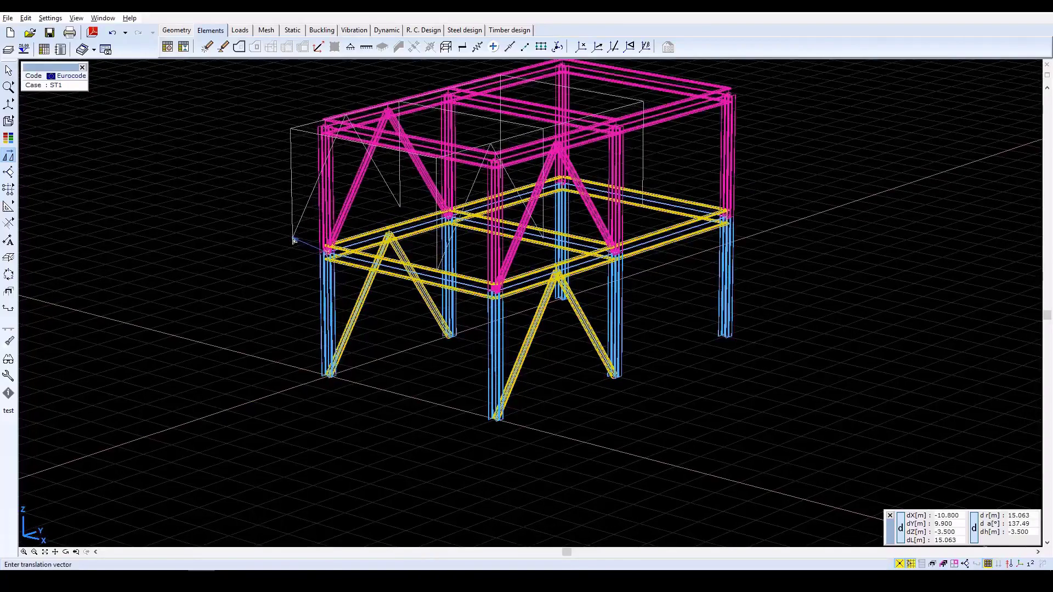
{"action": "key", "text": "Escape"}
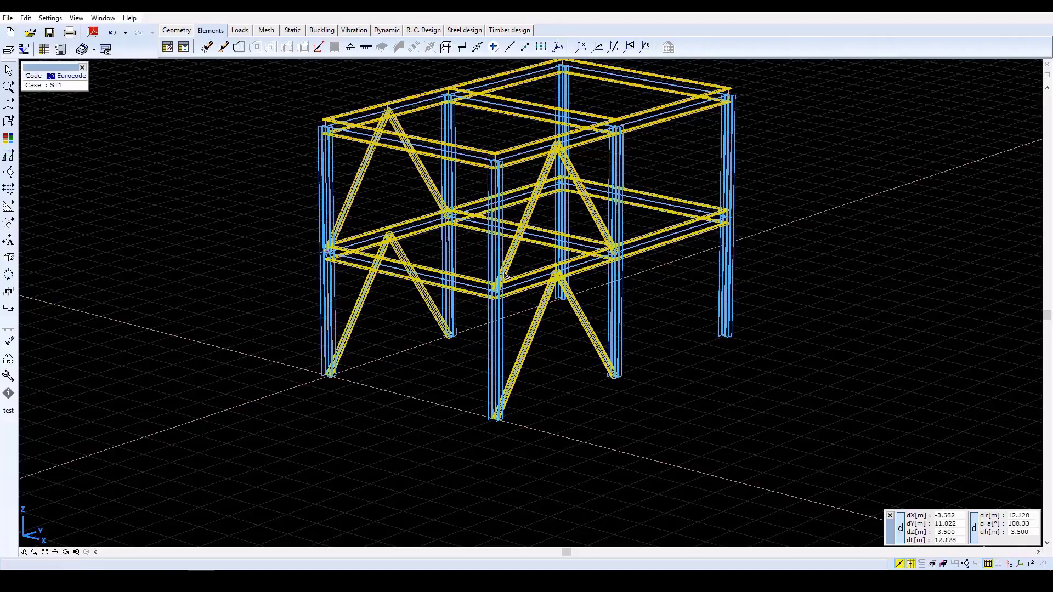
Show the complete two-storey frame in the rendered display mode.
{"action": "left_click", "coordinate": [46, 552]}
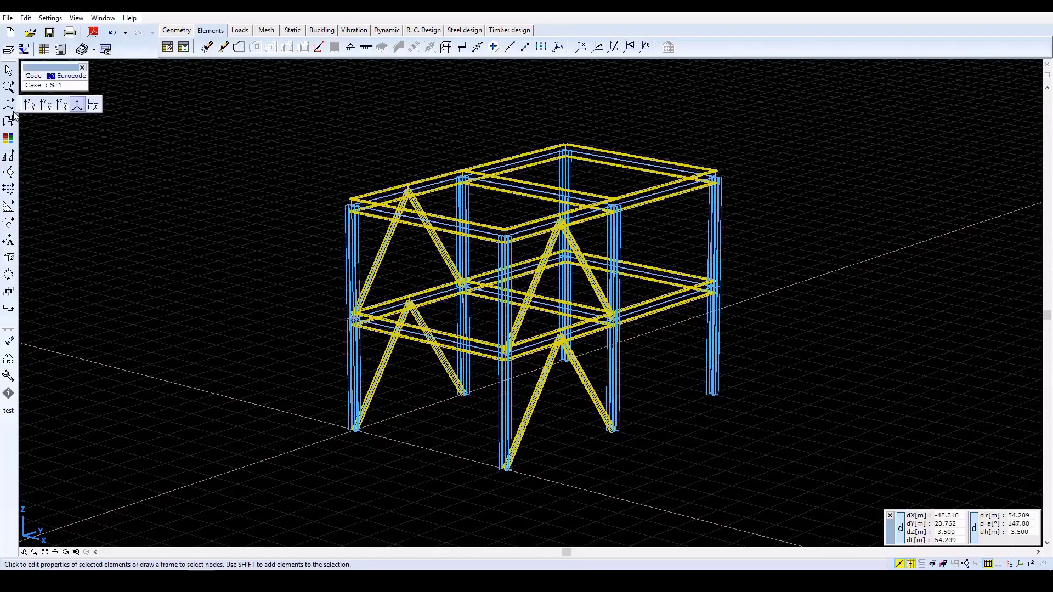
{"action": "mouse_move", "coordinate": [8, 125]}
{"action": "left_click", "coordinate": [61, 122]}
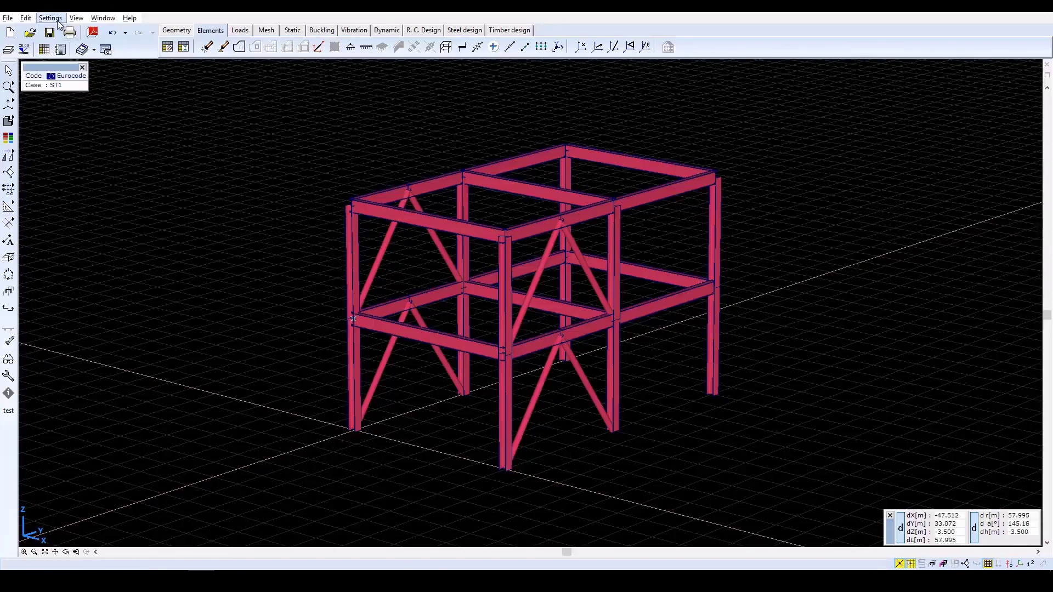
Hide the 3D object contours through the symbol display options and set the model display to wireframe.
{"action": "left_click", "coordinate": [8, 360]}
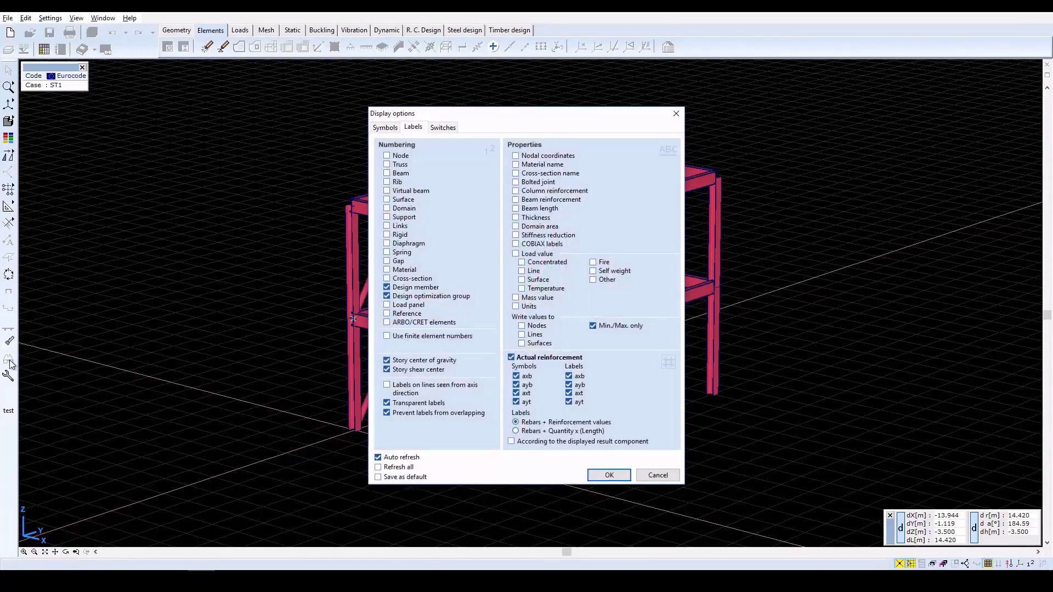
{"action": "left_click", "coordinate": [391, 131]}
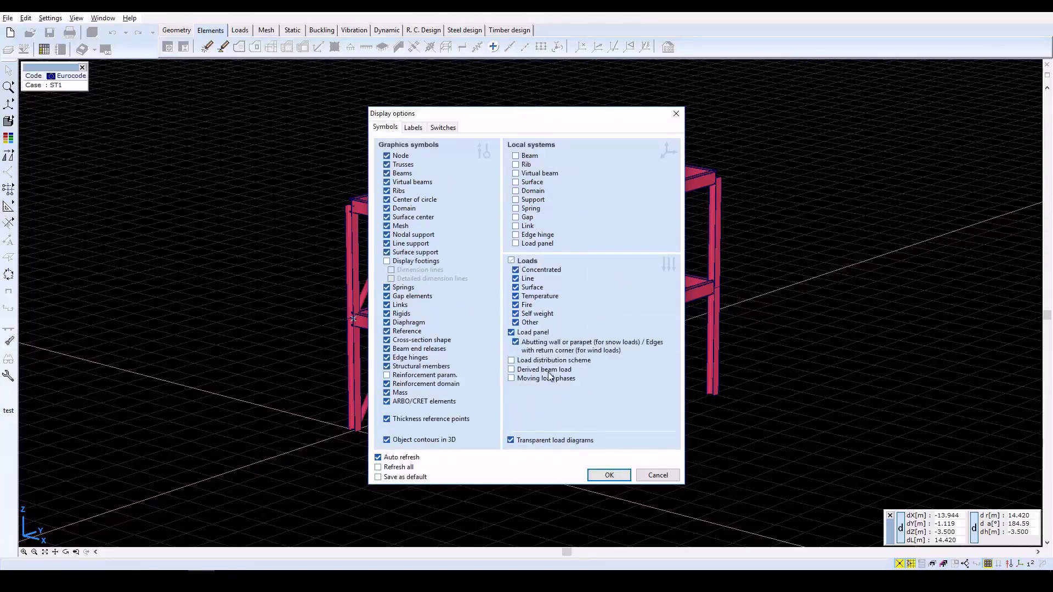
{"action": "left_click", "coordinate": [607, 476]}
{"action": "mouse_move", "coordinate": [8, 122]}
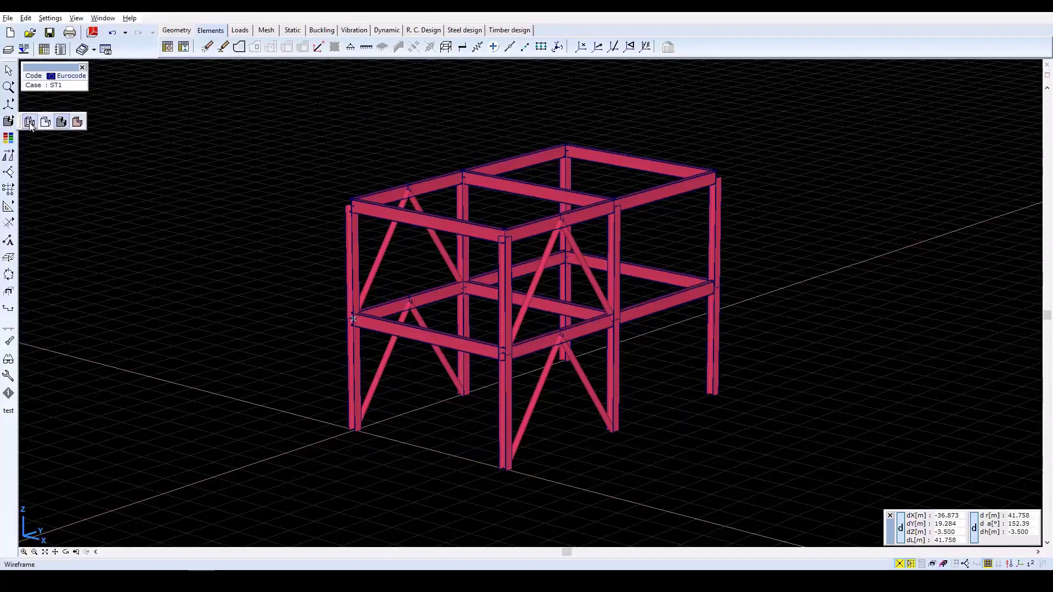
{"action": "left_click", "coordinate": [30, 121]}
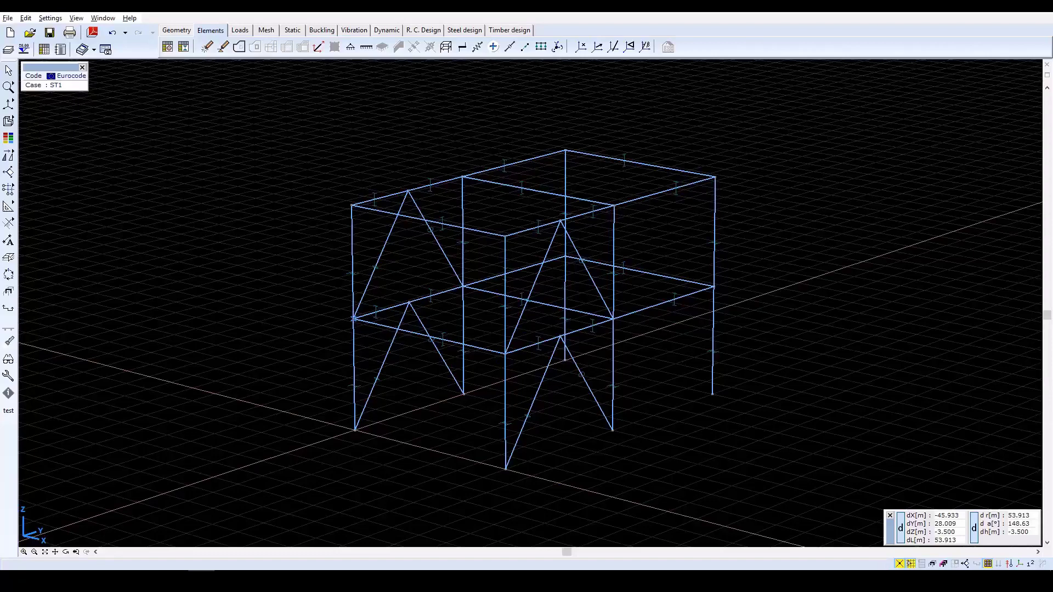
Add global nodal supports at all six ground-level column bases, with rotational stiffnesses RXX, RYY and RZZ set to 0.
{"action": "left_click", "coordinate": [349, 48]}
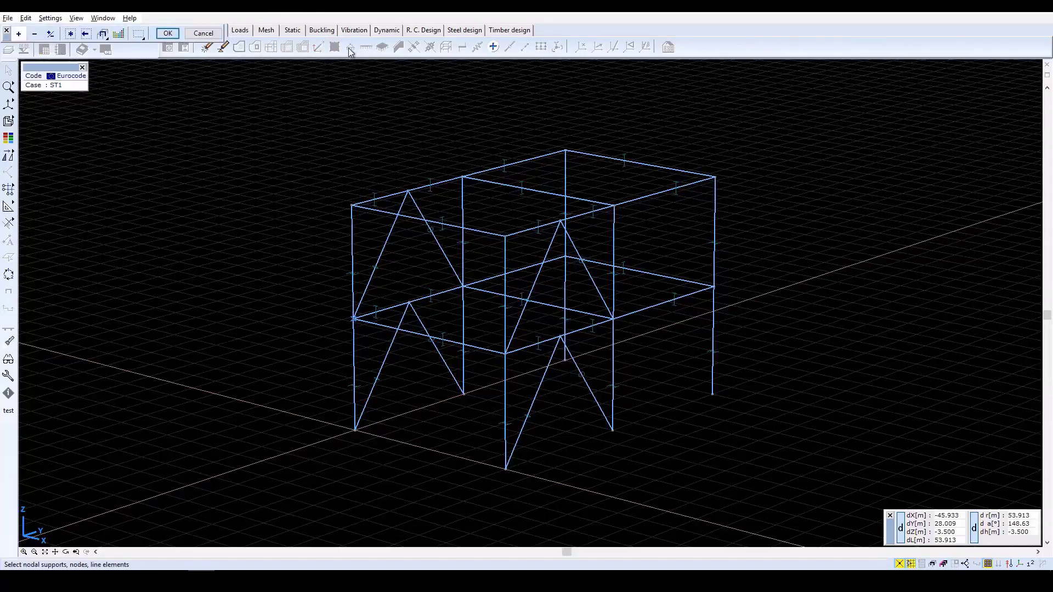
{"action": "left_click", "coordinate": [356, 431]}
{"action": "left_click", "coordinate": [506, 471]}
{"action": "left_click", "coordinate": [713, 394]}
{"action": "left_click", "coordinate": [168, 33]}
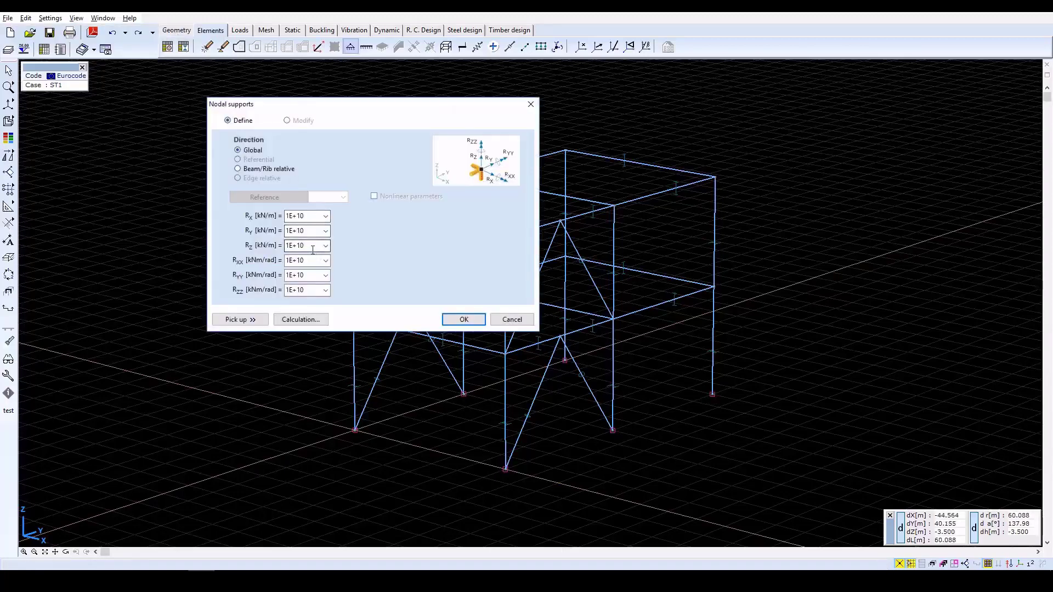
{"action": "double_click", "coordinate": [310, 260]}
{"action": "type", "text": "0"}
{"action": "key", "text": "Tab"}
{"action": "type", "text": "0"}
{"action": "key", "text": "Tab"}
{"action": "type", "text": "0"}
{"action": "key", "text": "Tab"}
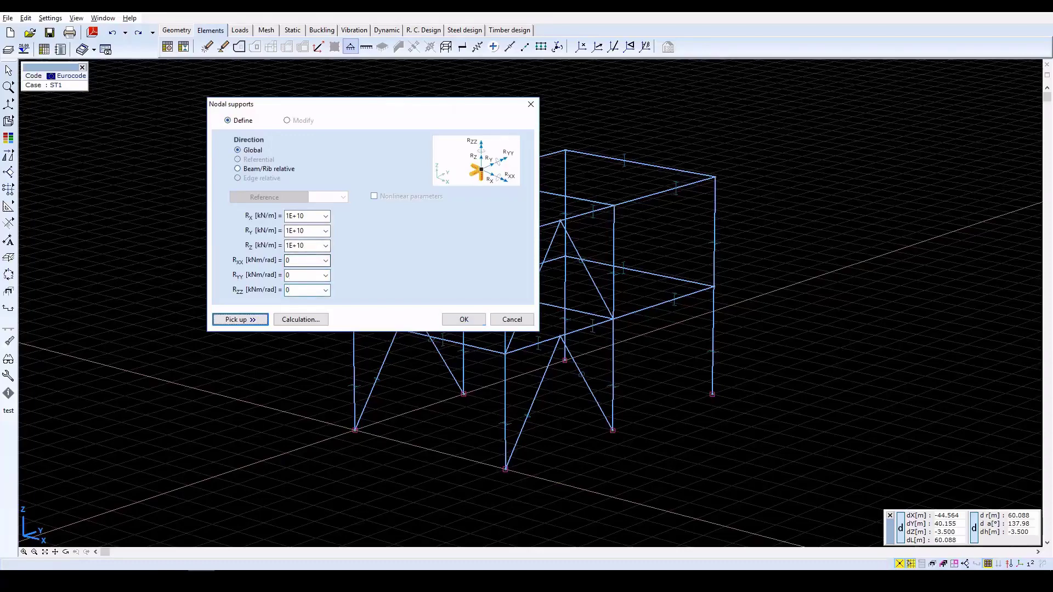
{"action": "left_click", "coordinate": [461, 318]}
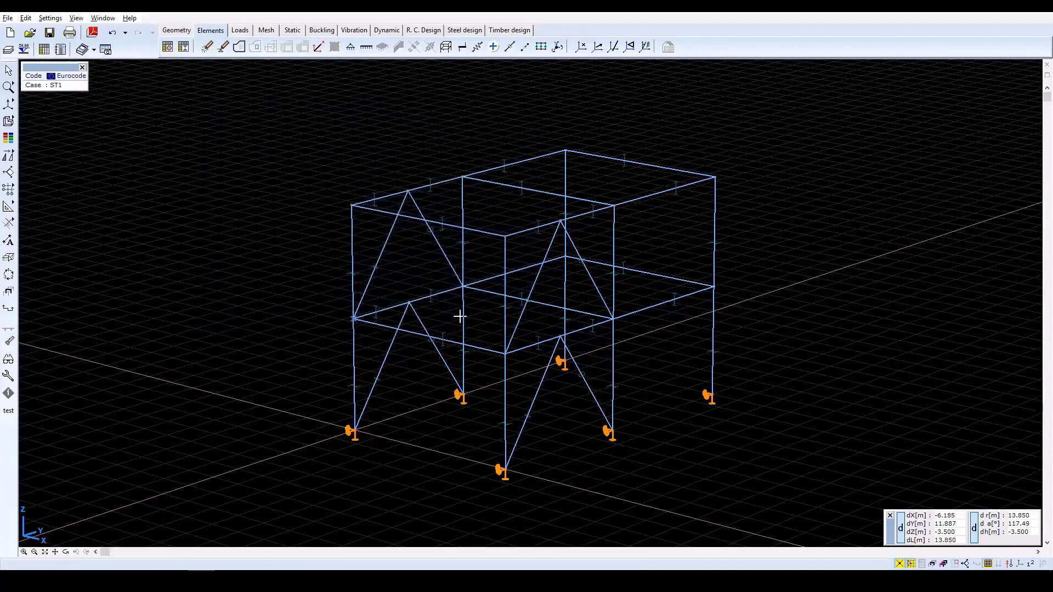
Rename the existing static load case ST1 as LIVE LOAD 1.
{"action": "left_click", "coordinate": [245, 33]}
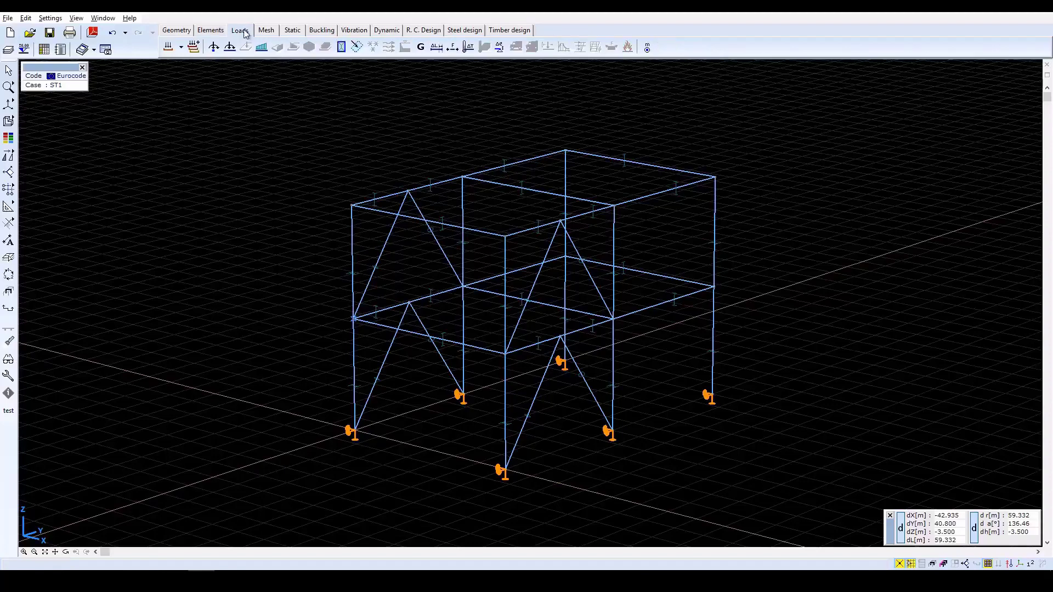
{"action": "left_click", "coordinate": [169, 48]}
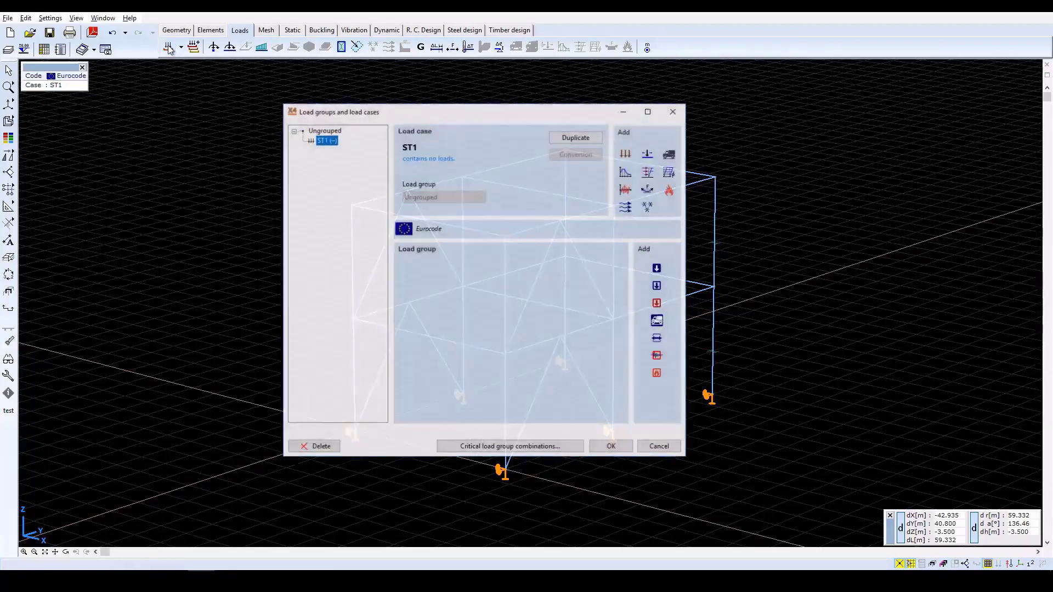
{"action": "left_click", "coordinate": [328, 142]}
{"action": "type", "text": "L"}
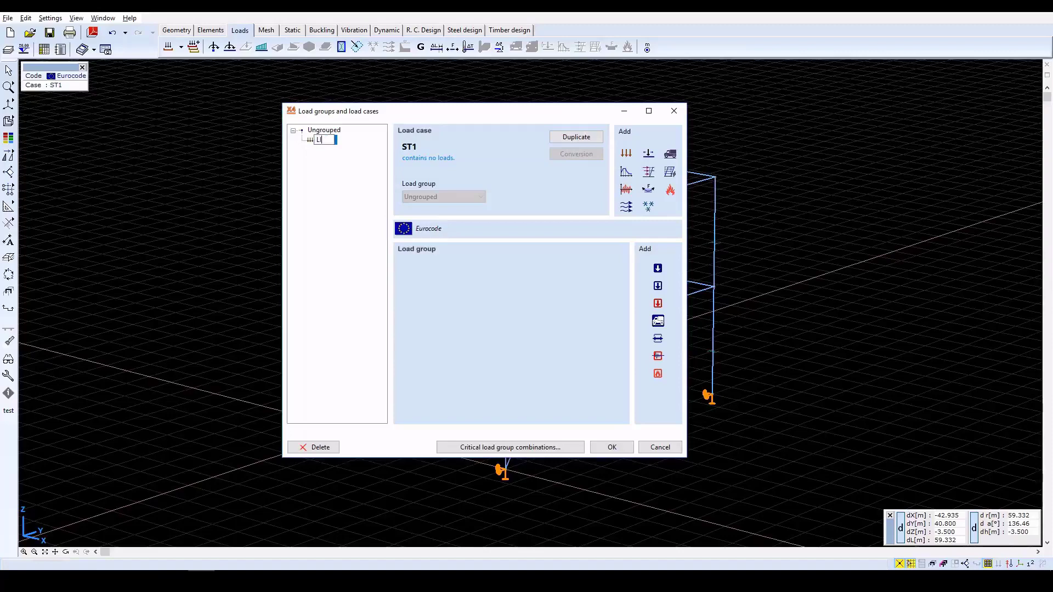
{"action": "type", "text": "IVE LOAD 1"}
{"action": "key", "text": "Return"}
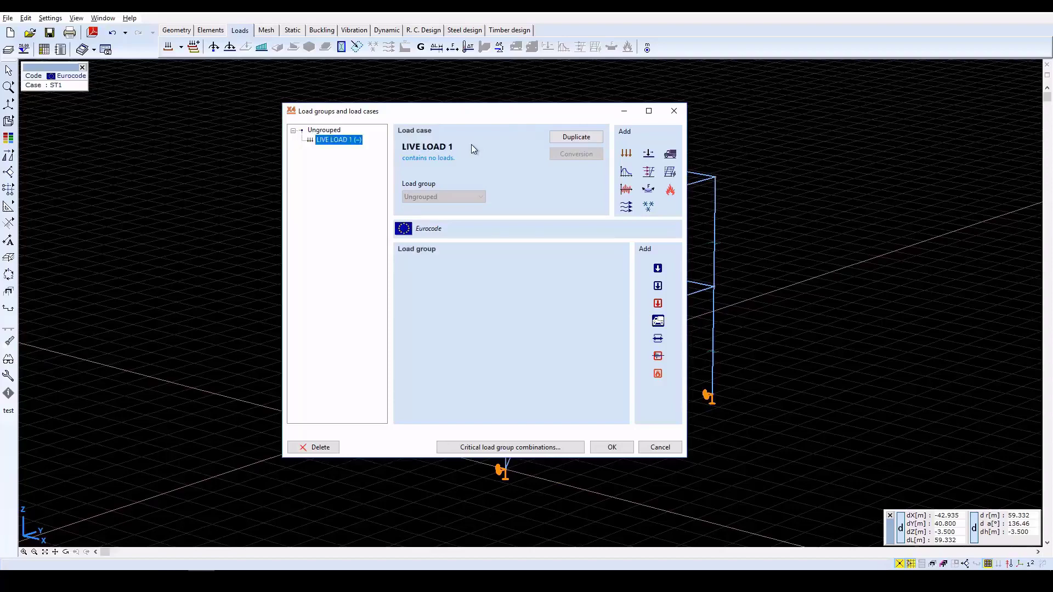
{"action": "left_click", "coordinate": [613, 447]}
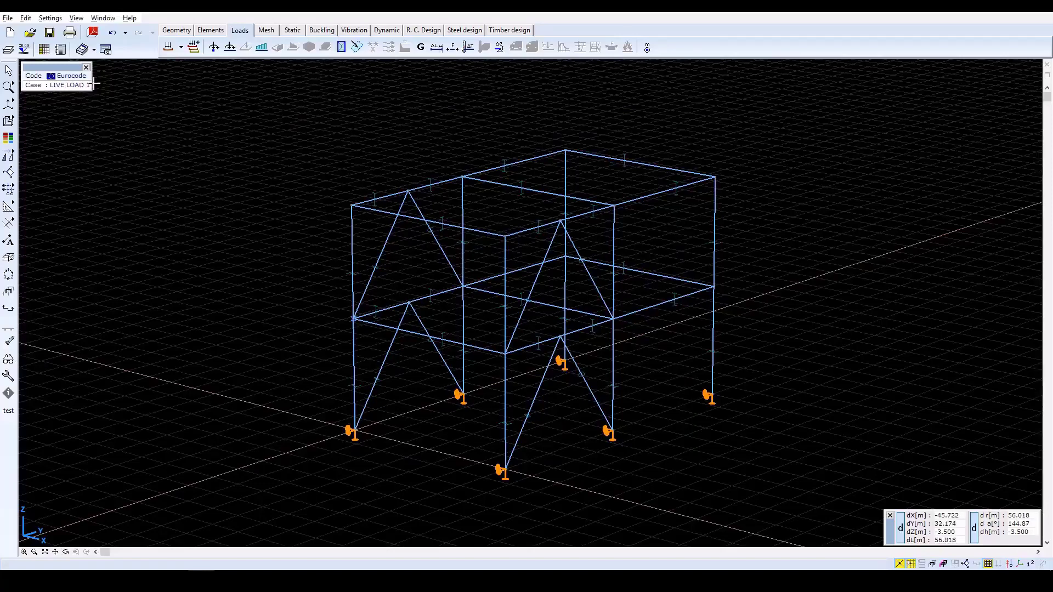
Apply a uniform distributed load of pZ = -50 kN/m, global along element, to all first-floor beams.
{"action": "left_click", "coordinate": [261, 50]}
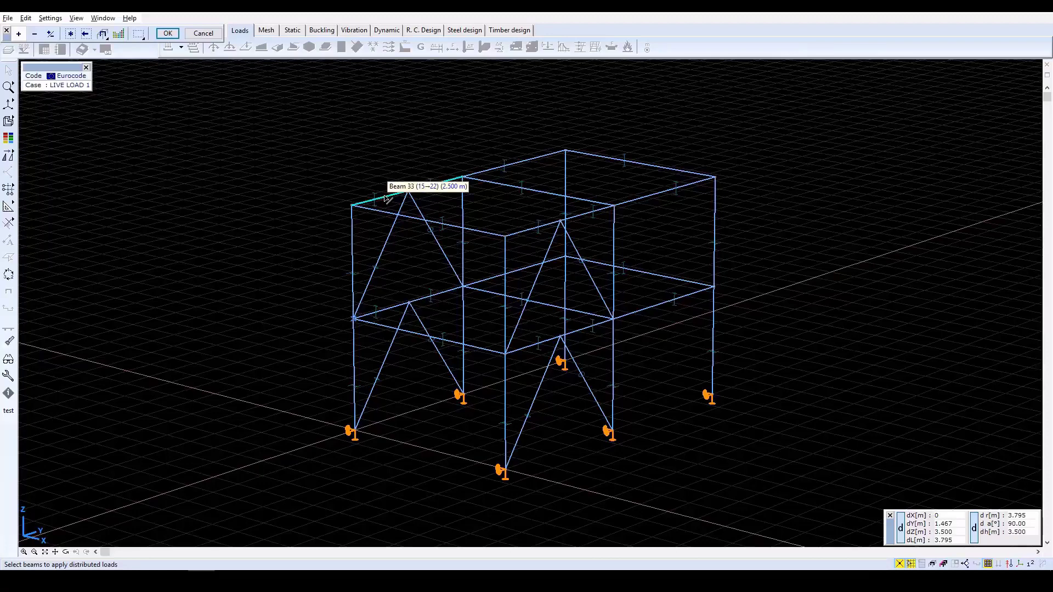
{"action": "left_click", "coordinate": [388, 312]}
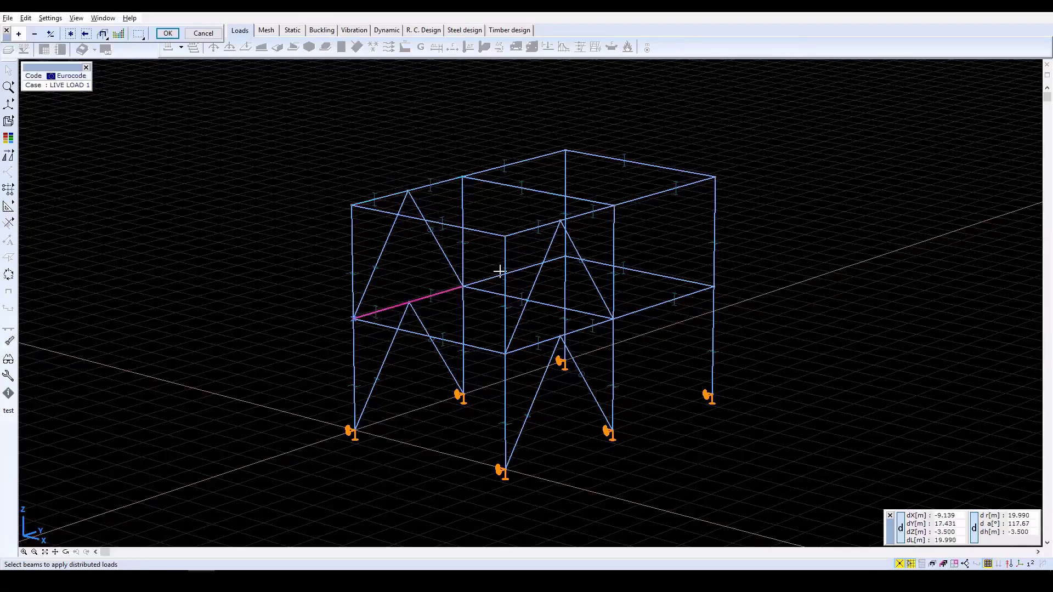
{"action": "mouse_move", "coordinate": [8, 104]}
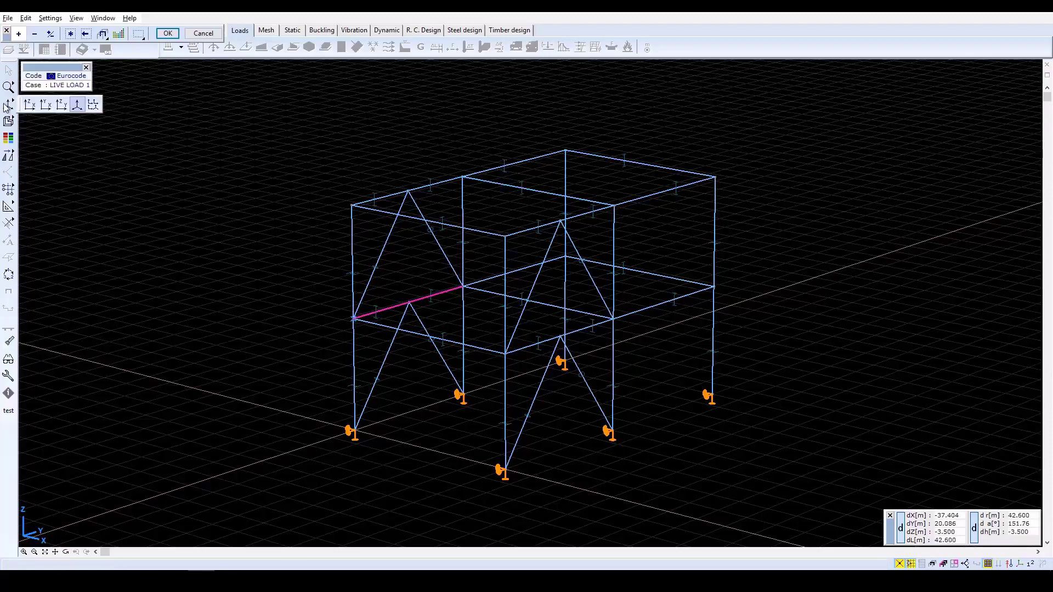
{"action": "left_click", "coordinate": [61, 105]}
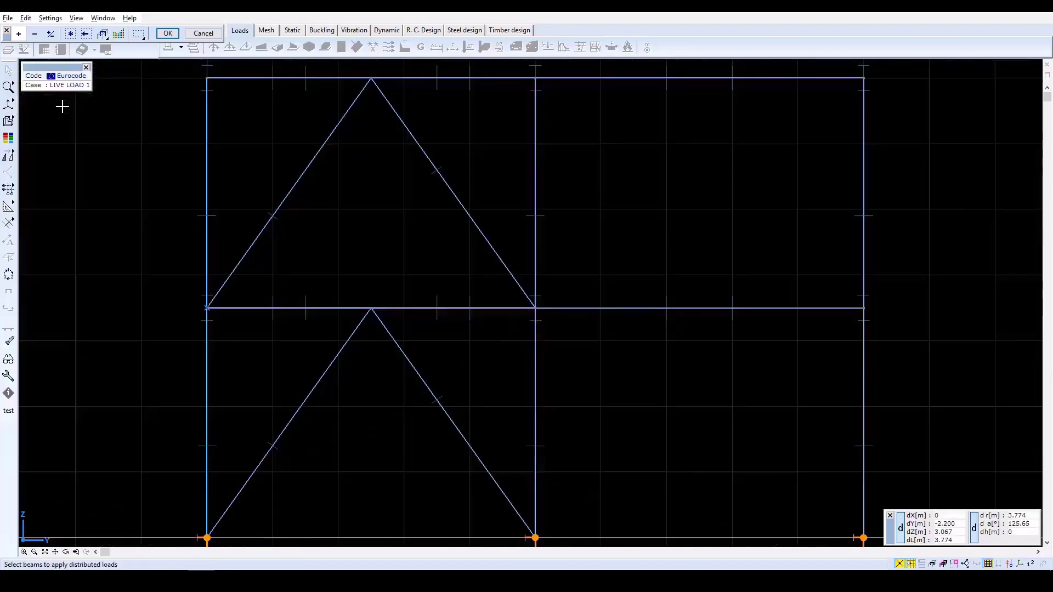
{"action": "left_click_drag", "start_coordinate": [175, 295], "coordinate": [886, 317]}
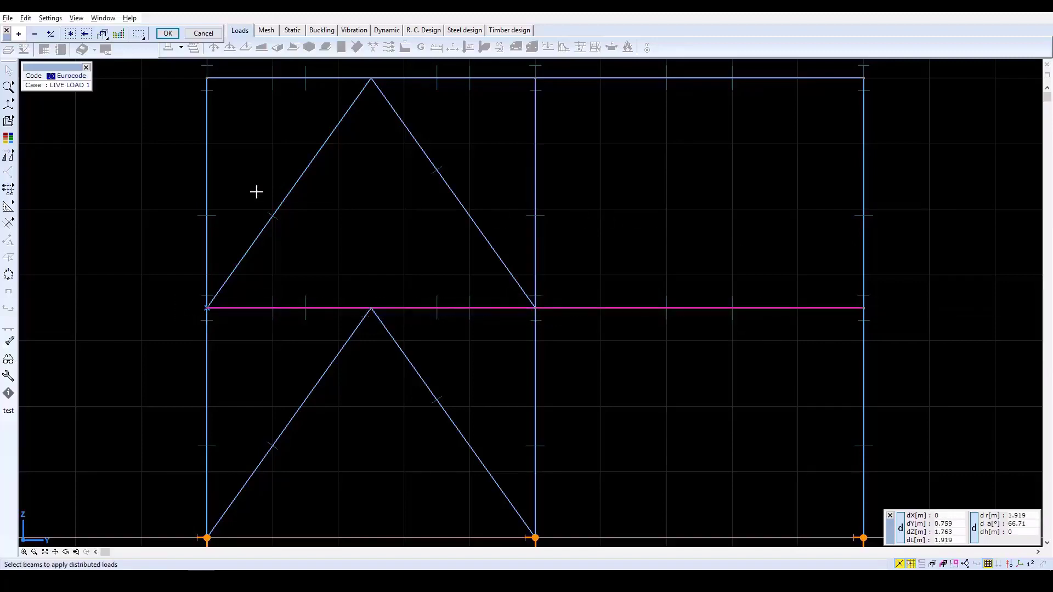
{"action": "left_click", "coordinate": [76, 552]}
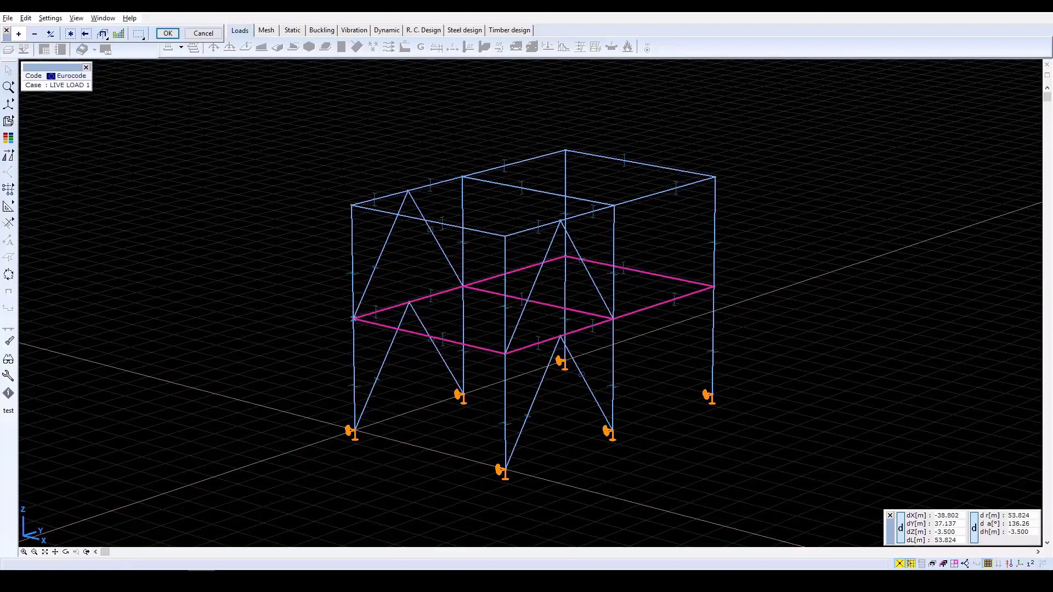
{"action": "left_click", "coordinate": [168, 33]}
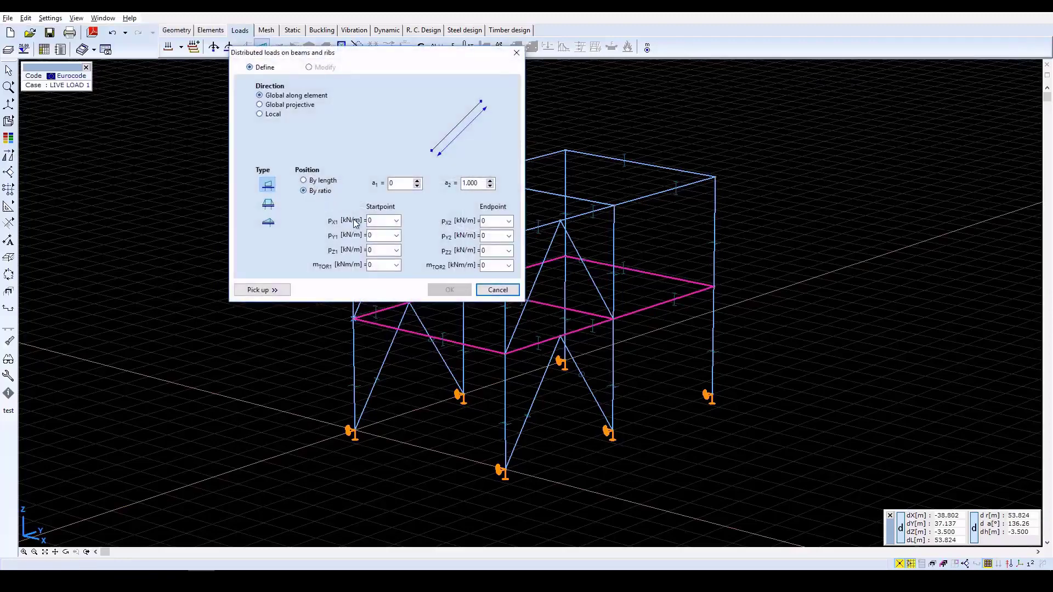
{"action": "left_click", "coordinate": [377, 249]}
{"action": "type", "text": "-50"}
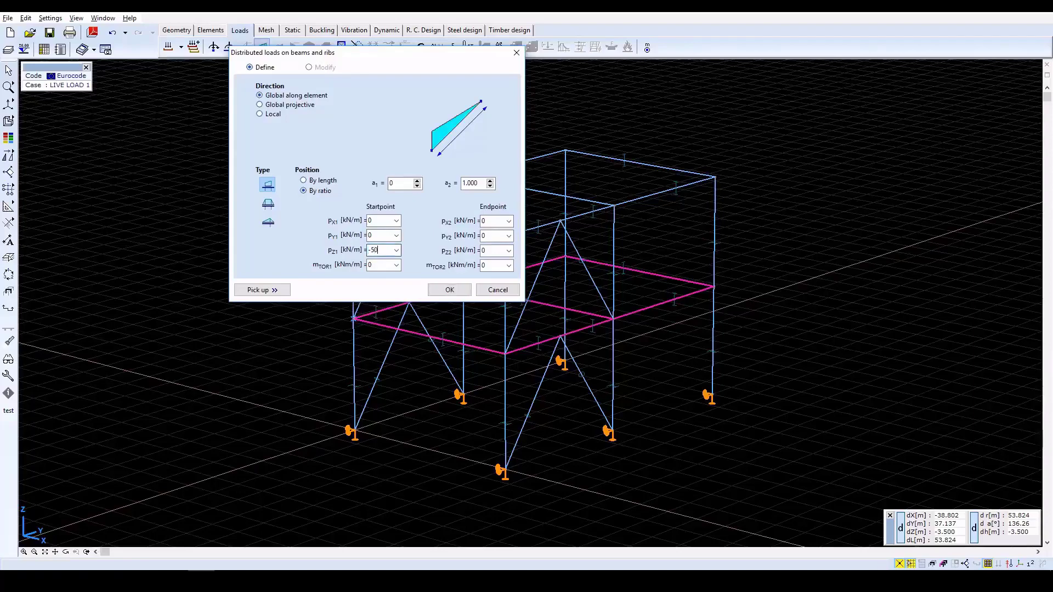
{"action": "key", "text": "Tab"}
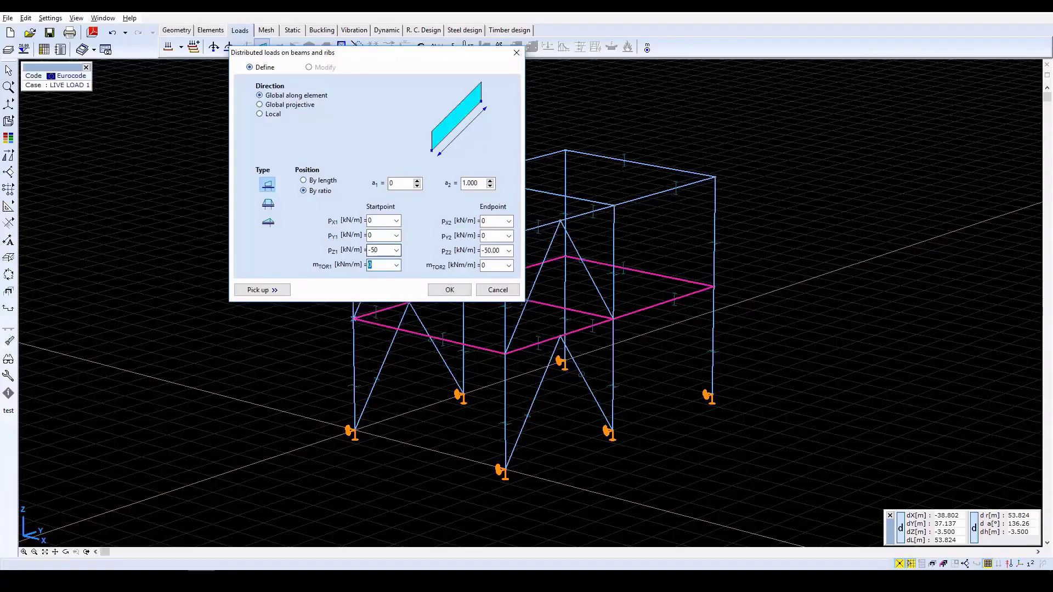
{"action": "left_click", "coordinate": [447, 290]}
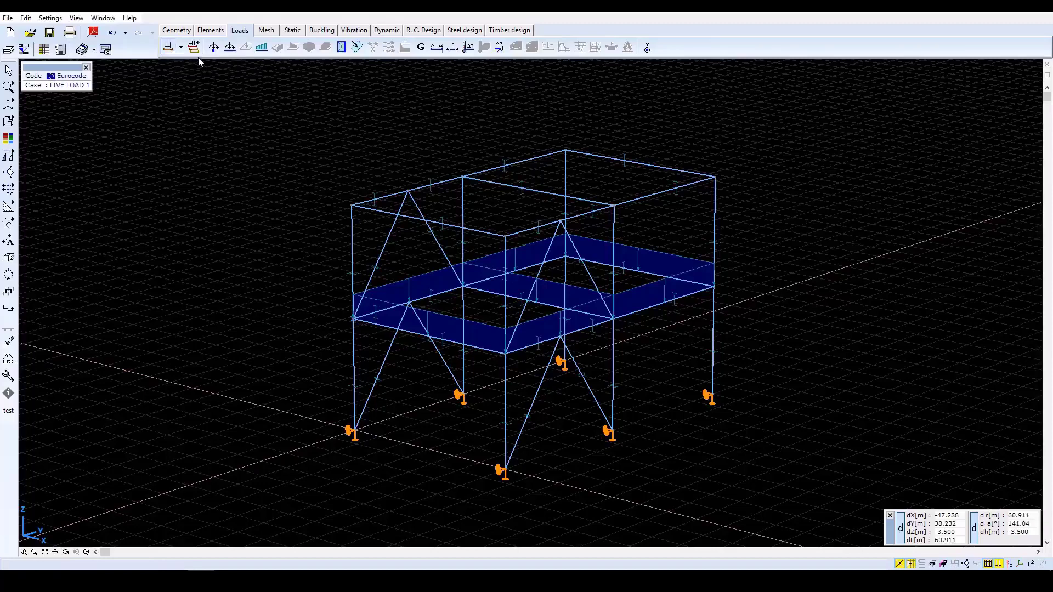
Apply a uniform distributed load of pZ = -25 kN/m, global along element, to all roof-level beams.
{"action": "left_click", "coordinate": [264, 49]}
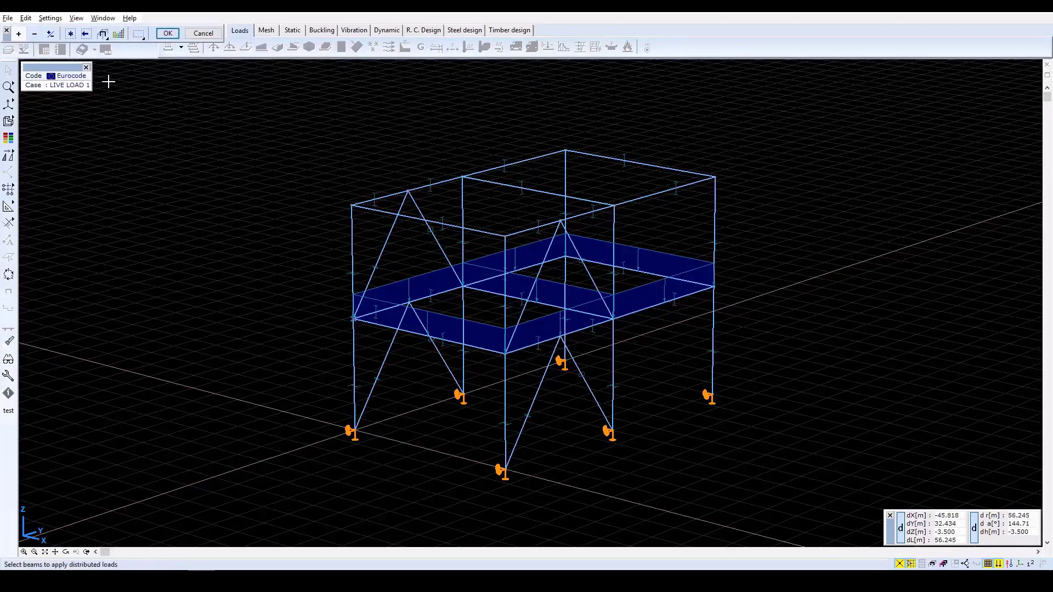
{"action": "left_click", "coordinate": [88, 553]}
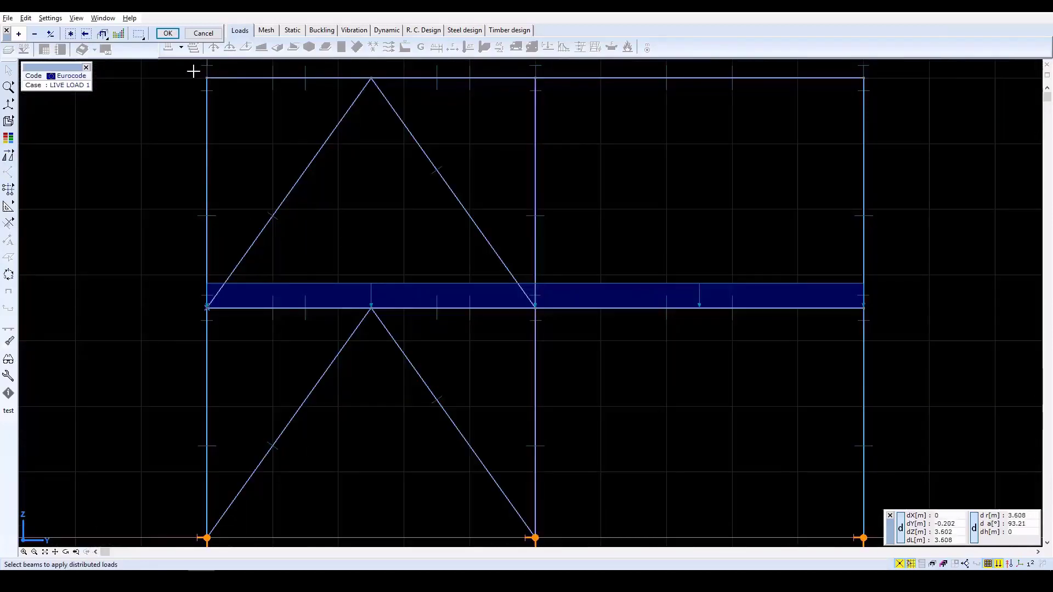
{"action": "left_click_drag", "start_coordinate": [193, 72], "coordinate": [845, 90]}
{"action": "left_click_drag", "start_coordinate": [877, 86], "coordinate": [875, 85]}
{"action": "left_click", "coordinate": [76, 552]}
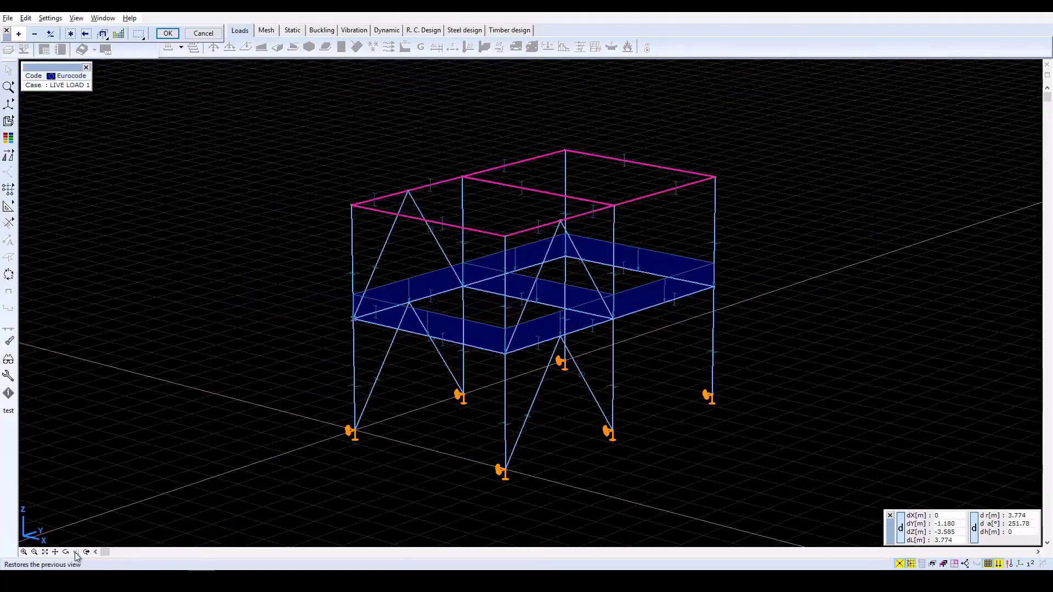
{"action": "left_click", "coordinate": [168, 33]}
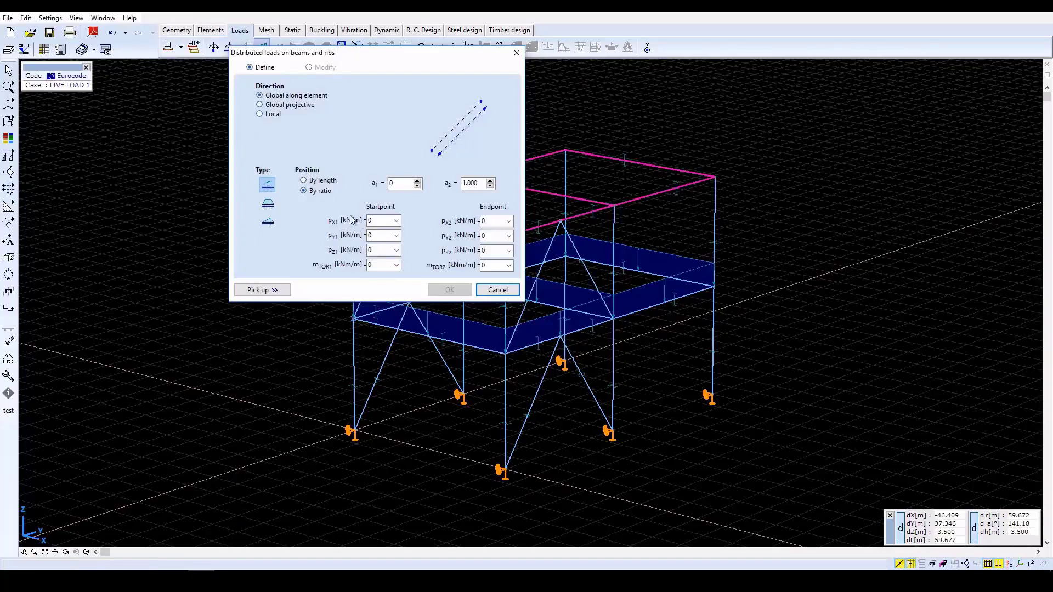
{"action": "left_click", "coordinate": [380, 250]}
{"action": "type", "text": "-25"}
{"action": "key", "text": "Tab"}
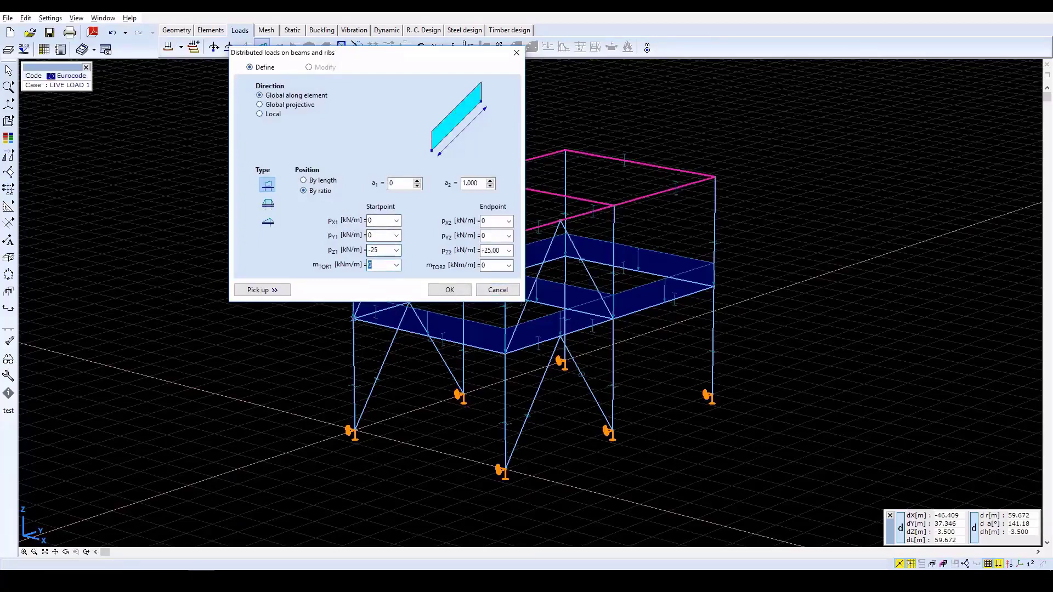
{"action": "left_click", "coordinate": [450, 290]}
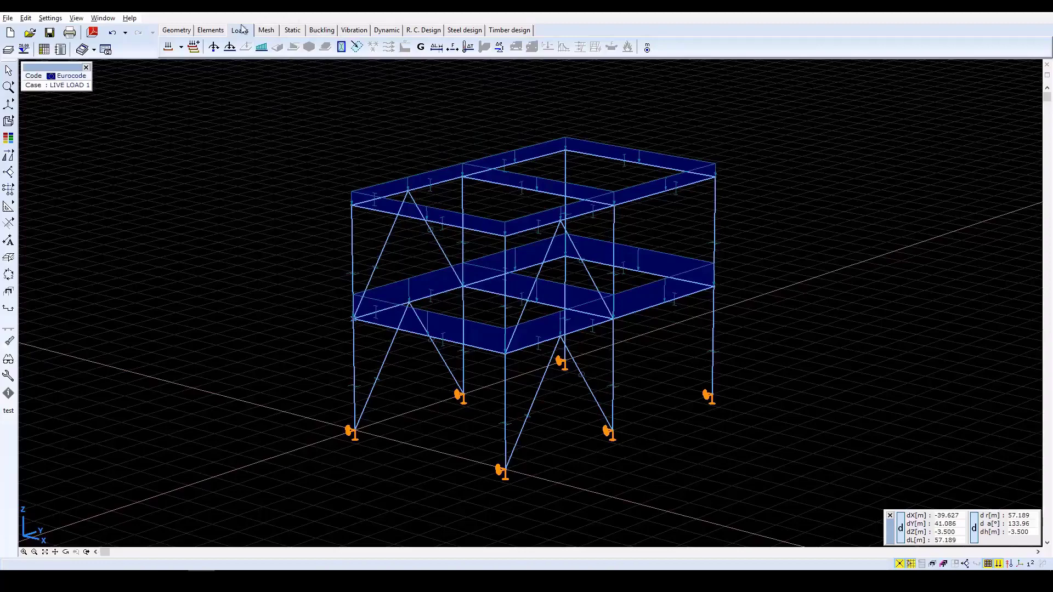
Add a new static load case named WIND and make it the active case.
{"action": "left_click", "coordinate": [170, 49]}
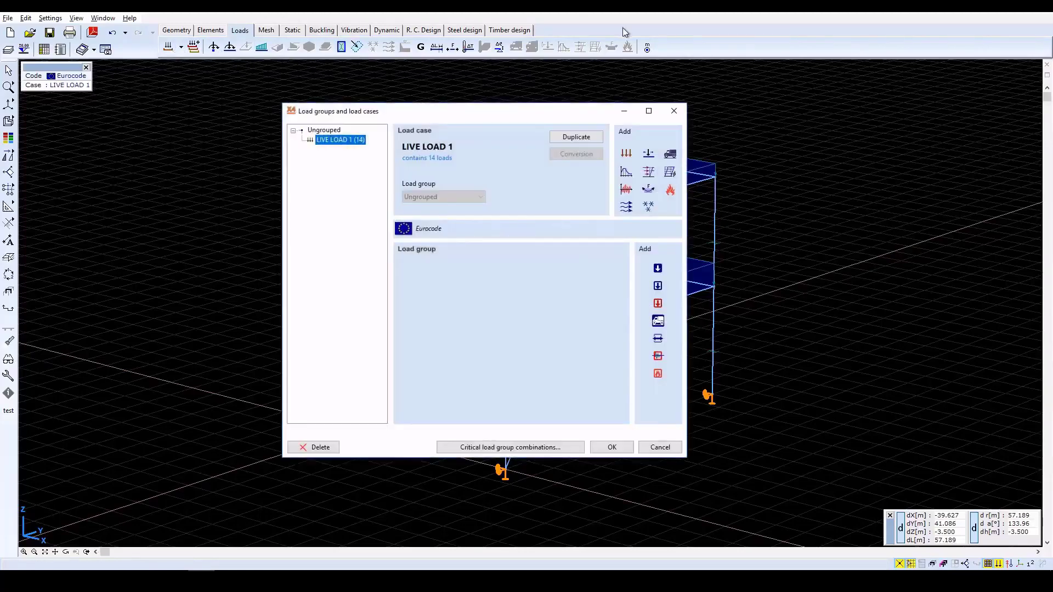
{"action": "left_click", "coordinate": [626, 154]}
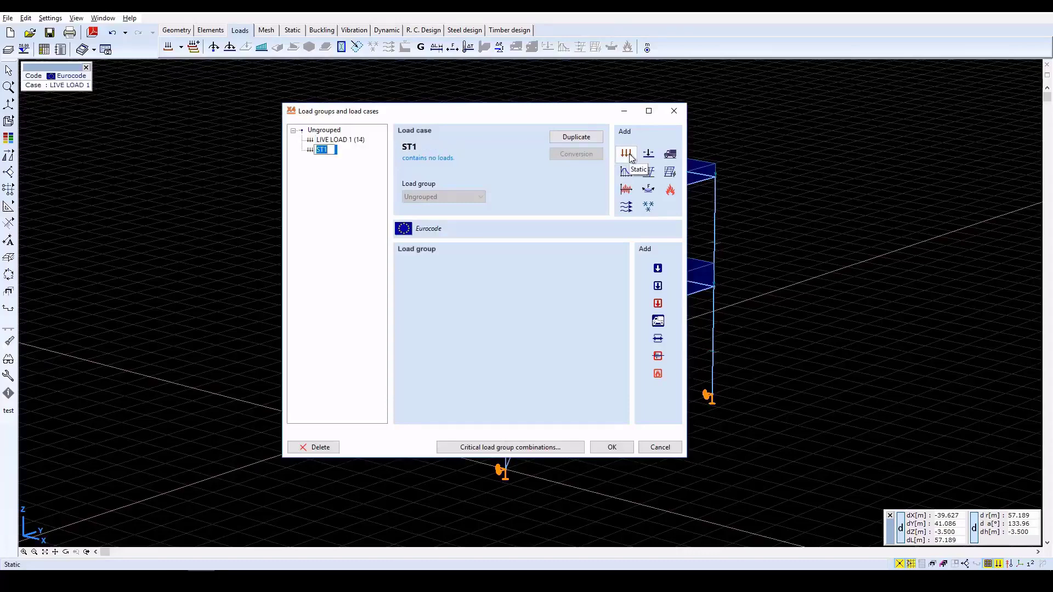
{"action": "type", "text": "WiN"}
{"action": "left_click", "coordinate": [611, 447]}
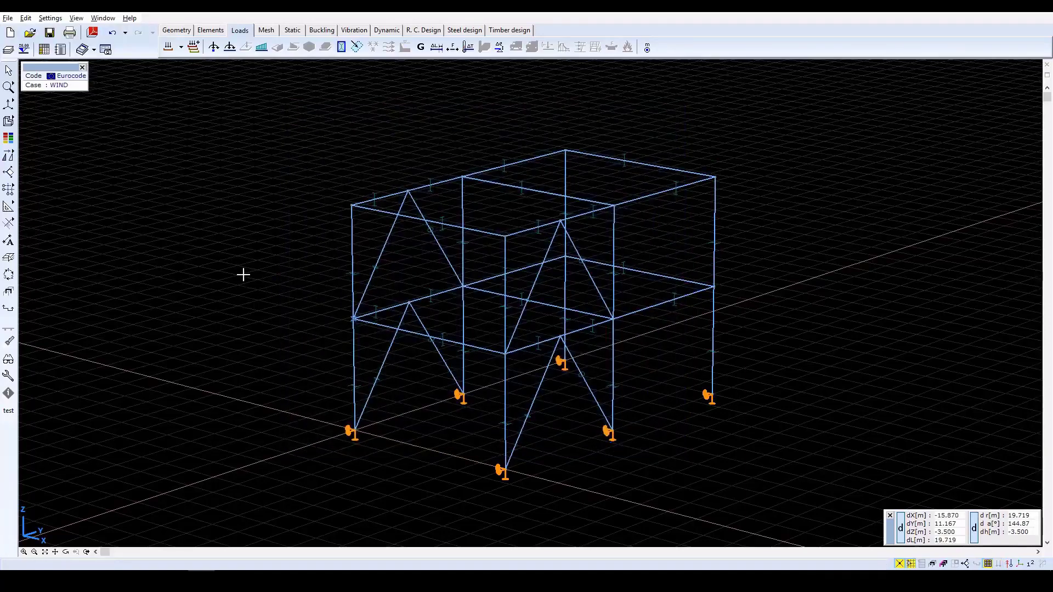
Apply a uniform load of pX = 6 kN/m over both storeys of the two corner columns on the X = 0 side.
{"action": "left_click", "coordinate": [262, 48]}
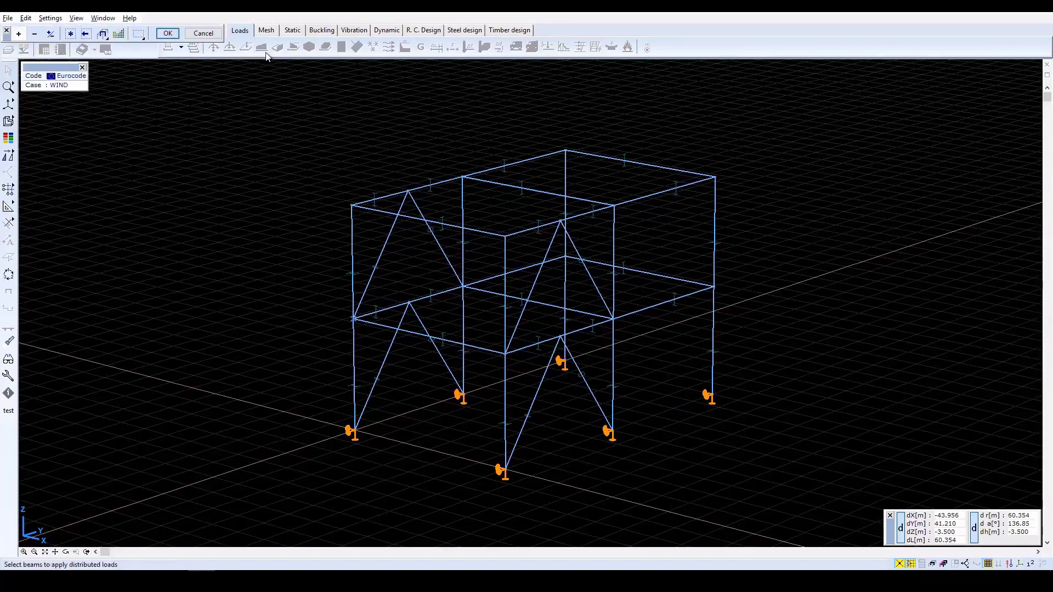
{"action": "left_click", "coordinate": [355, 246]}
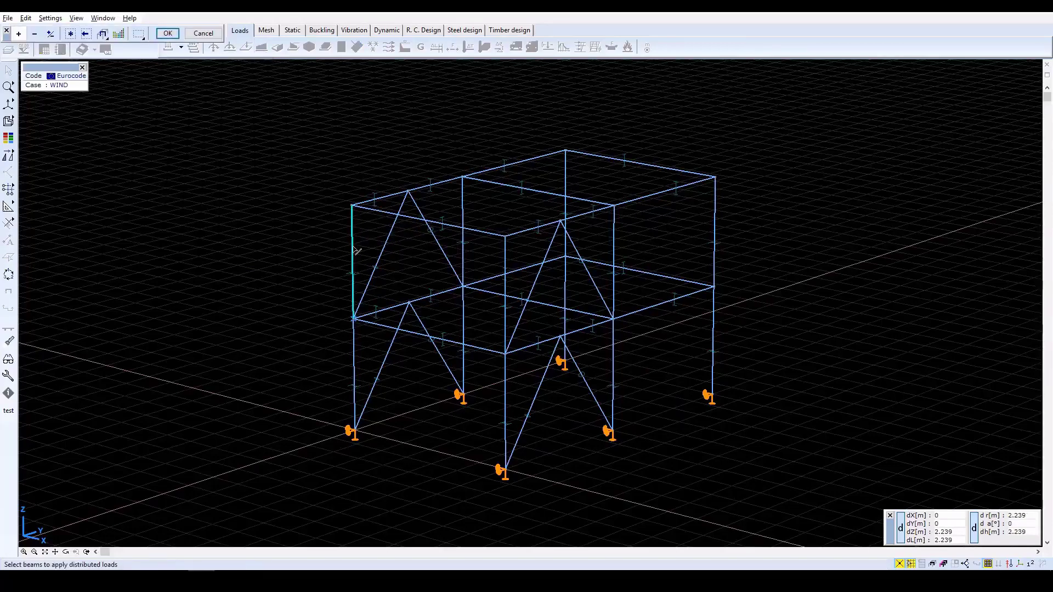
{"action": "left_click", "coordinate": [354, 367]}
{"action": "left_click", "coordinate": [566, 170]}
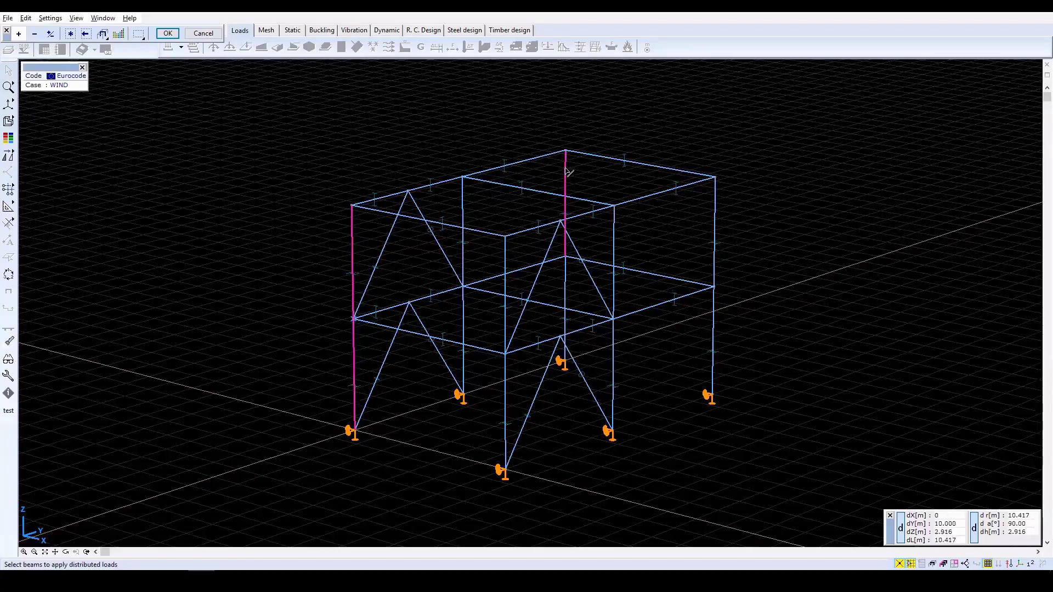
{"action": "left_click", "coordinate": [566, 277]}
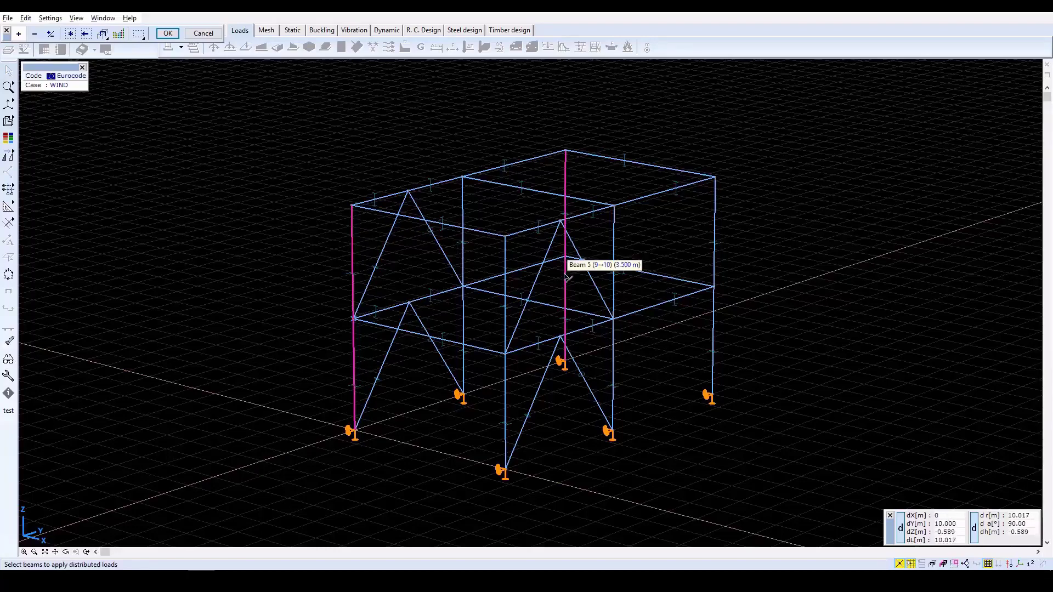
{"action": "left_click", "coordinate": [167, 33]}
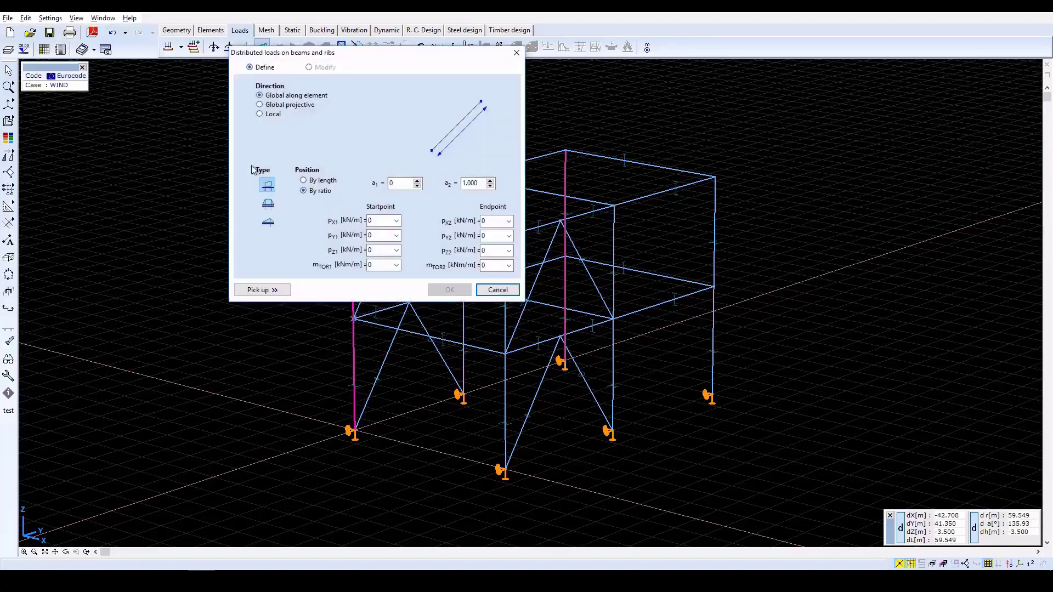
{"action": "left_click", "coordinate": [381, 222]}
{"action": "type", "text": "6"}
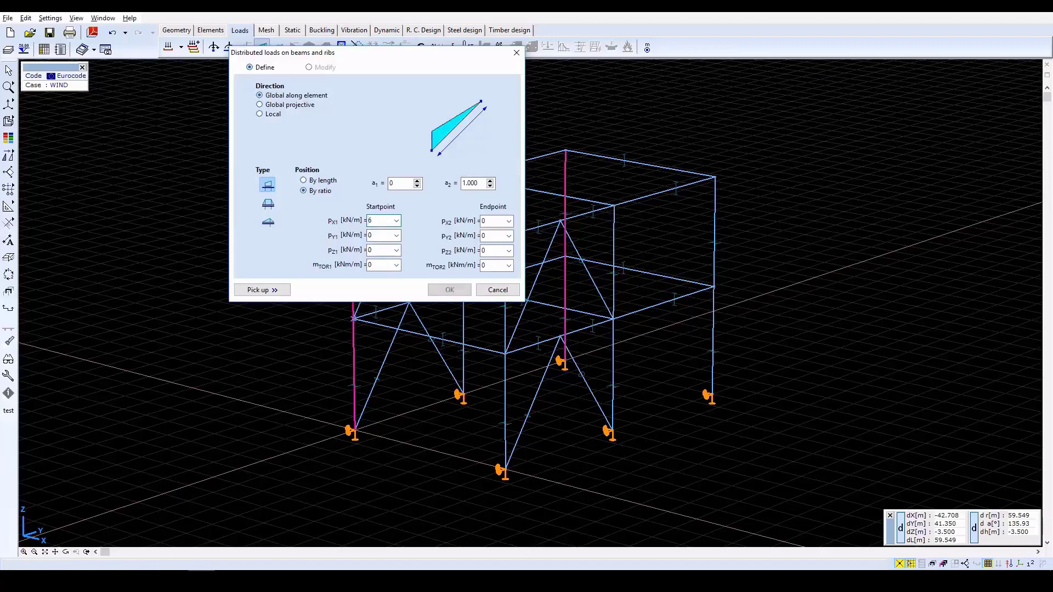
{"action": "key", "text": "Tab"}
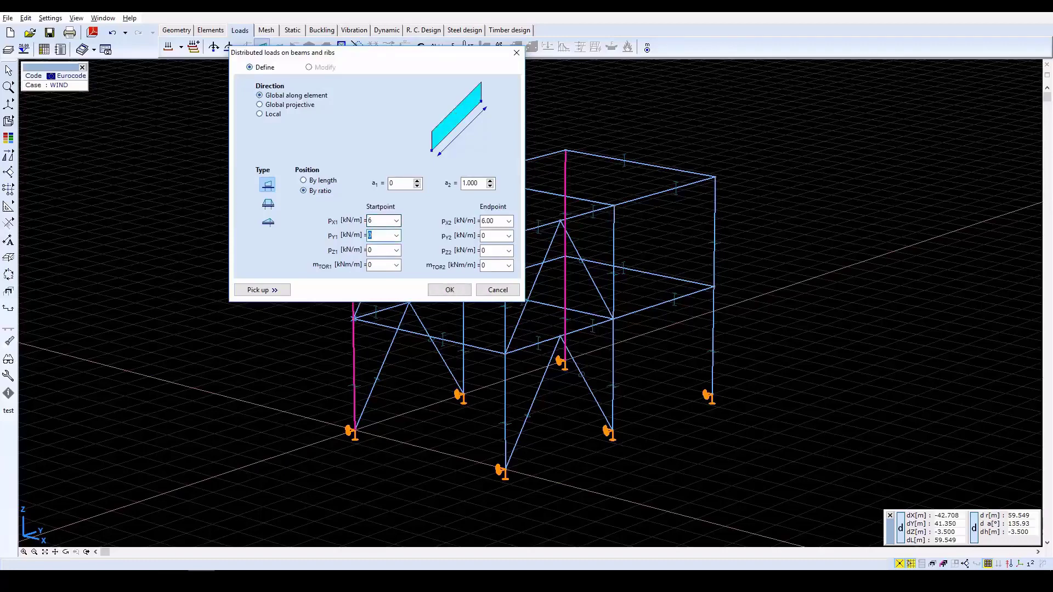
{"action": "left_click", "coordinate": [436, 290]}
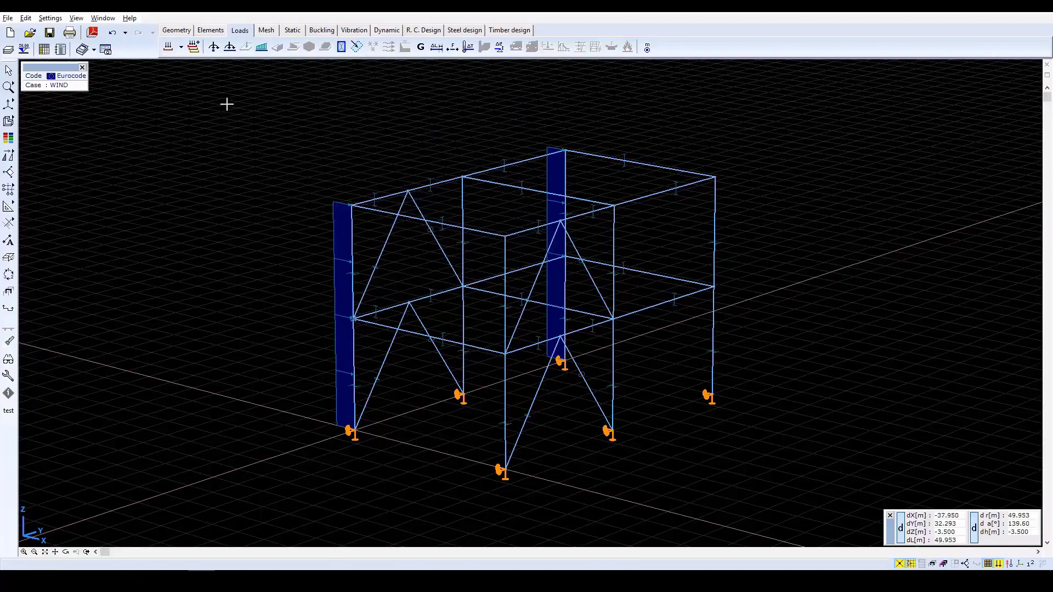
Apply a uniform load of pX = 12 kN/m, global along element, over both storeys of the middle column on the X = 0 side.
{"action": "left_click", "coordinate": [261, 49]}
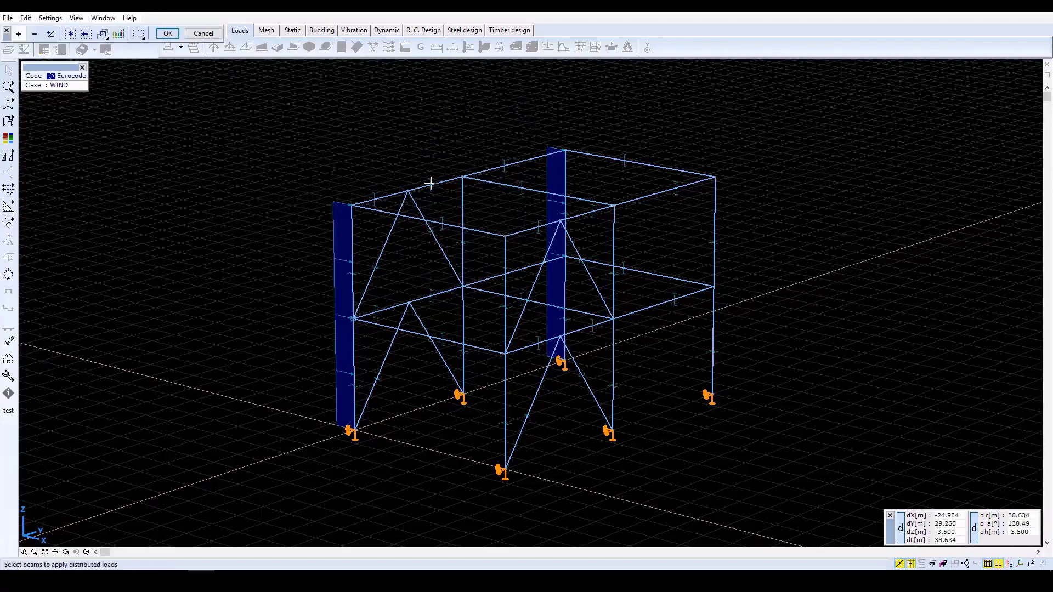
{"action": "left_click", "coordinate": [463, 204]}
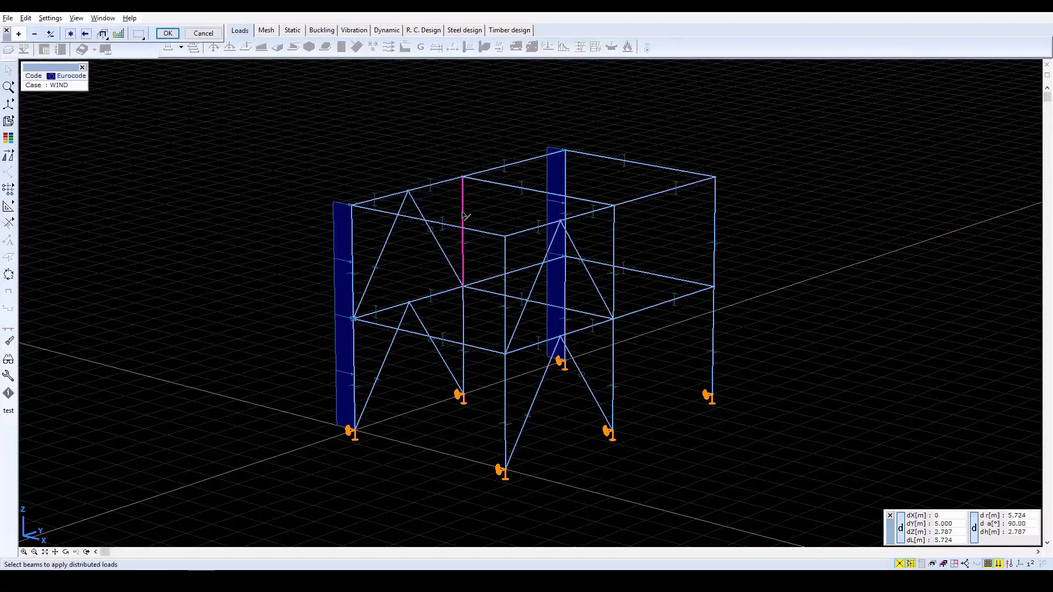
{"action": "left_click", "coordinate": [464, 308]}
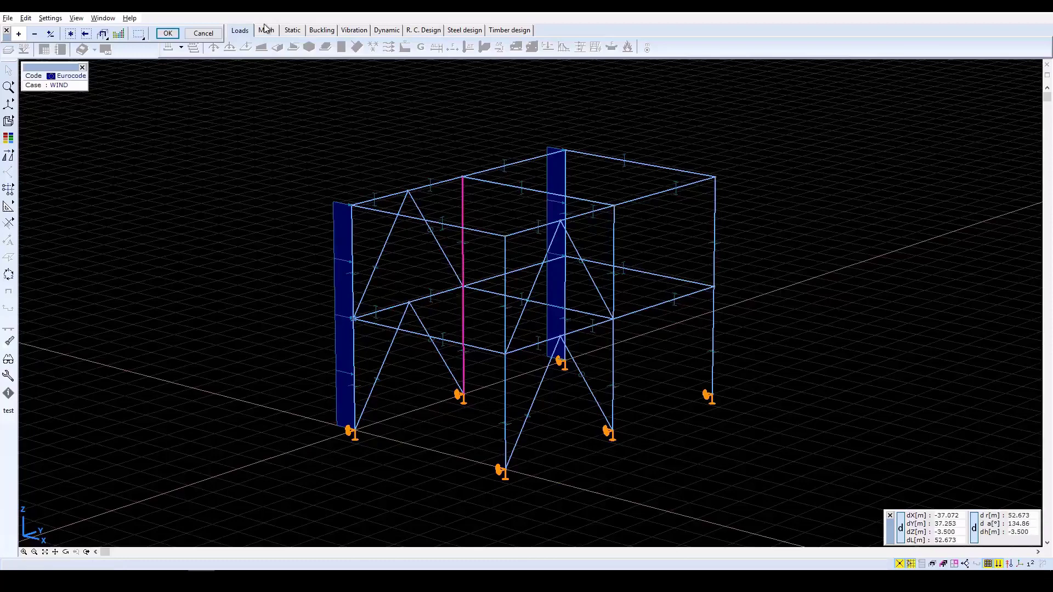
{"action": "left_click", "coordinate": [169, 35]}
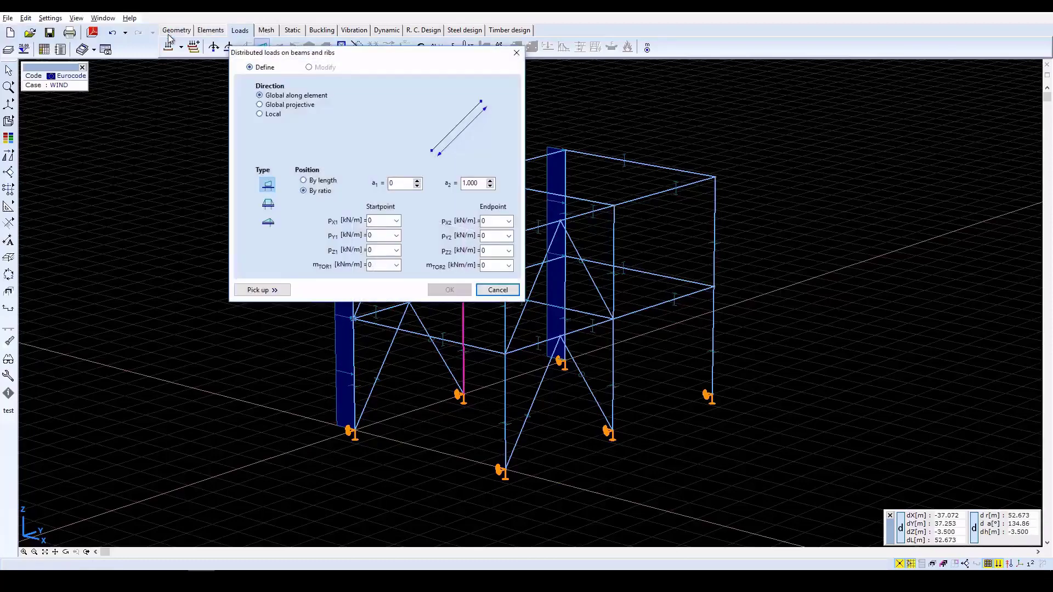
{"action": "double_click", "coordinate": [383, 221]}
{"action": "type", "text": "12"}
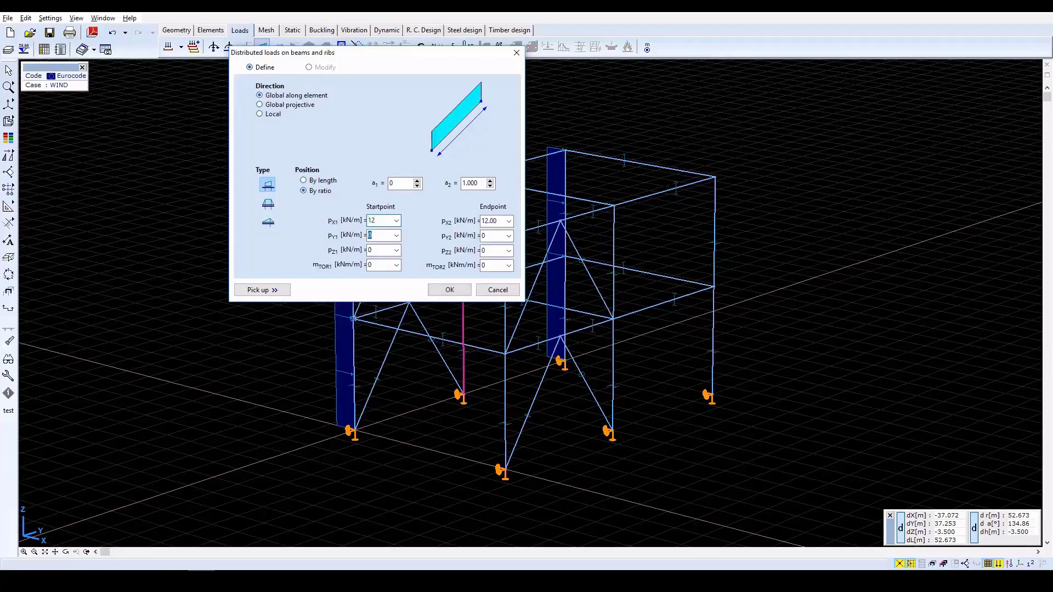
{"action": "key", "text": "Tab"}
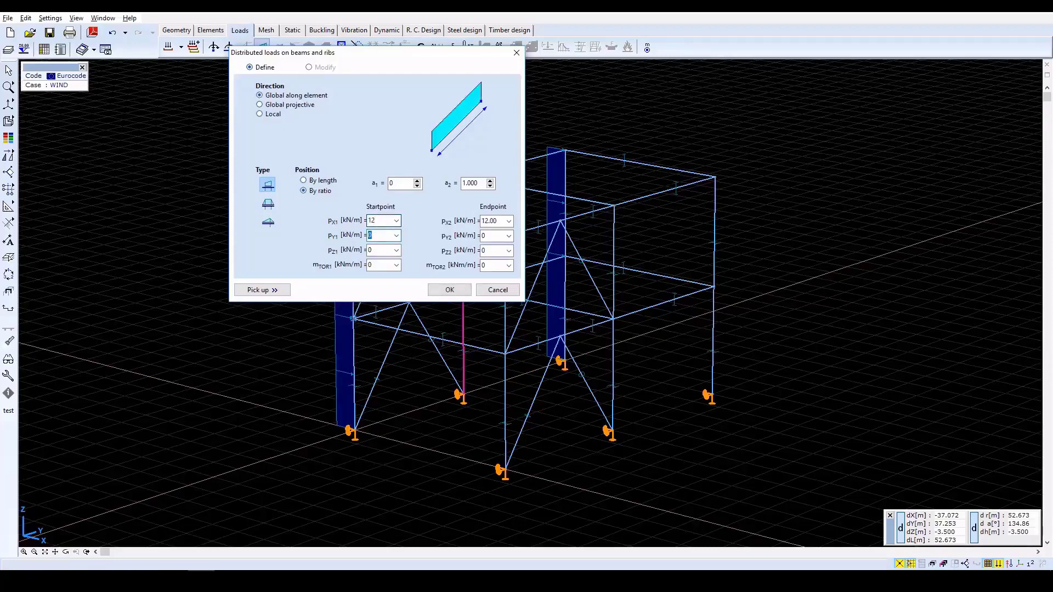
{"action": "left_click", "coordinate": [448, 290]}
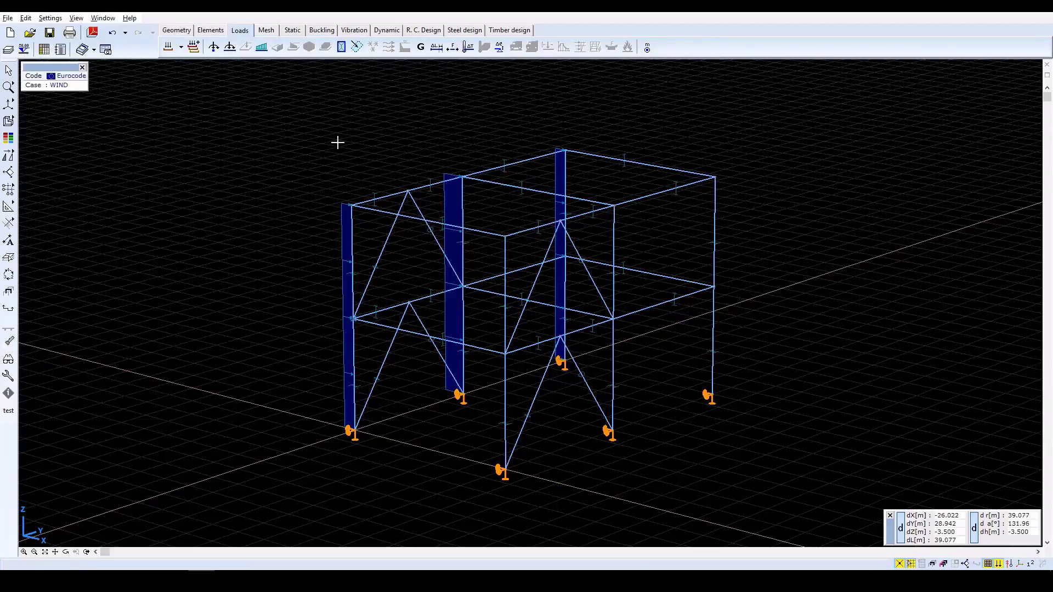
Add a custom ULS load combination by load cases with a factor of 1.5 for both LIVE LOAD 1 and WIND.
{"action": "left_click", "coordinate": [194, 48]}
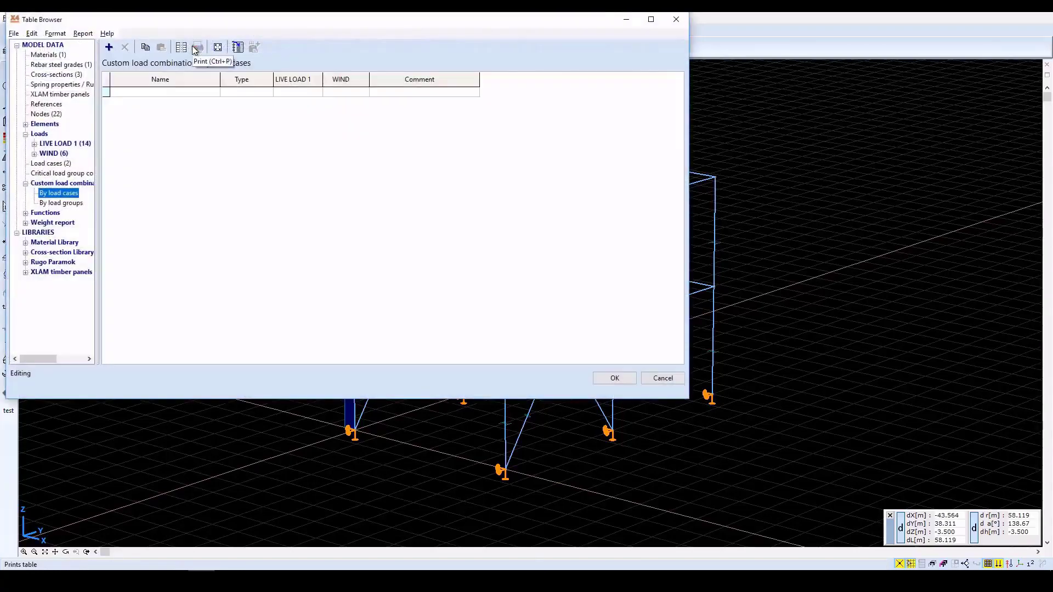
{"action": "left_click", "coordinate": [109, 48]}
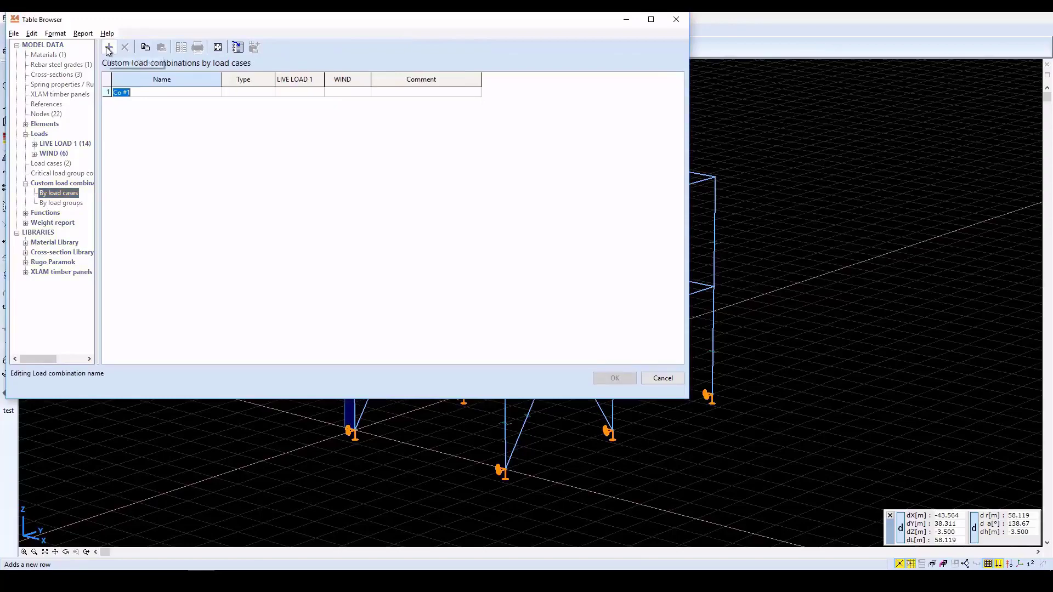
{"action": "key", "text": "Return"}
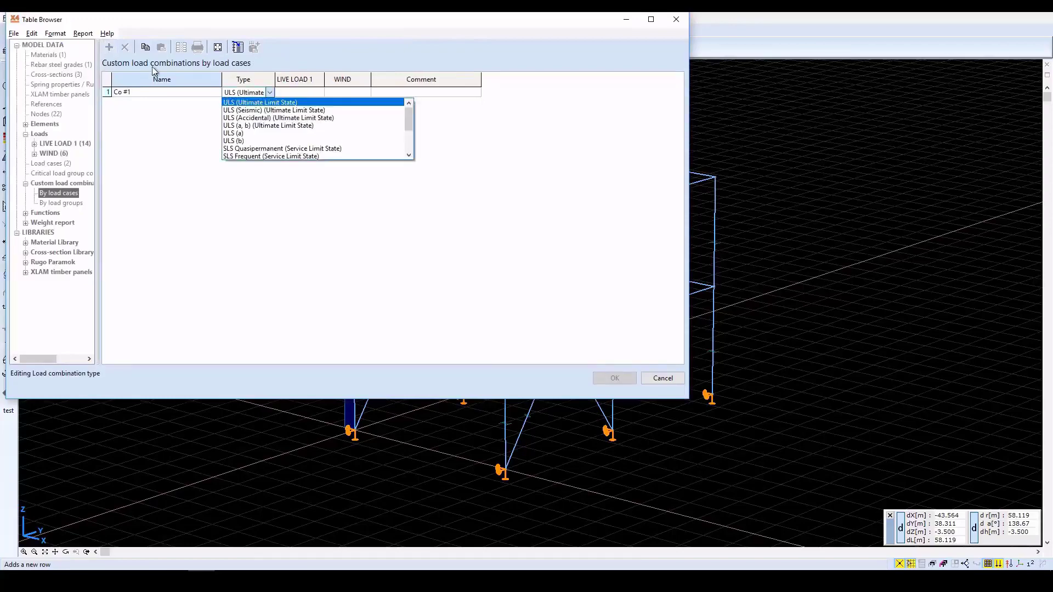
{"action": "left_click", "coordinate": [257, 98]}
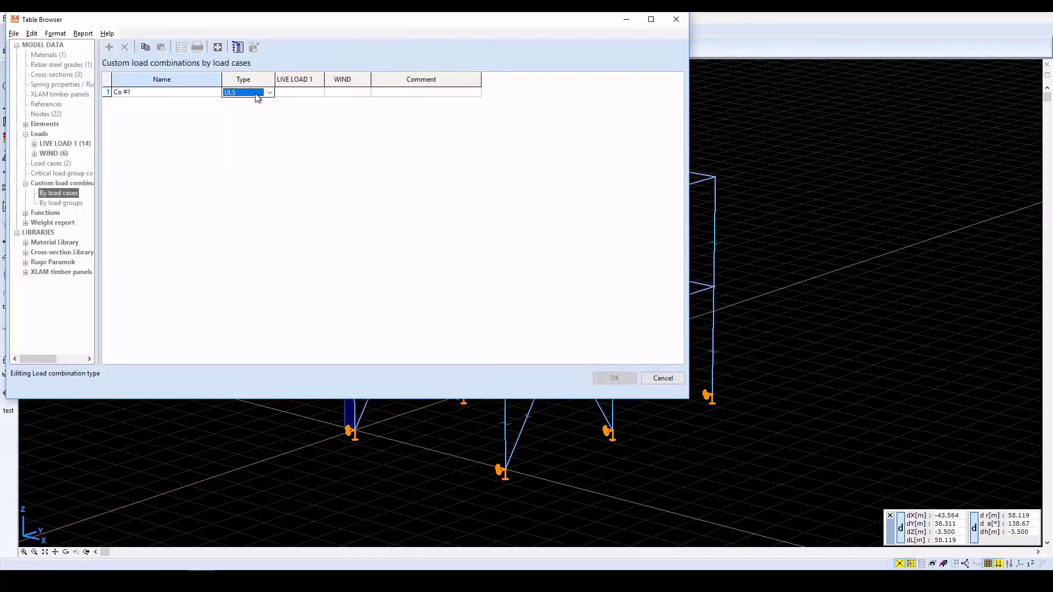
{"action": "key", "text": "Return"}
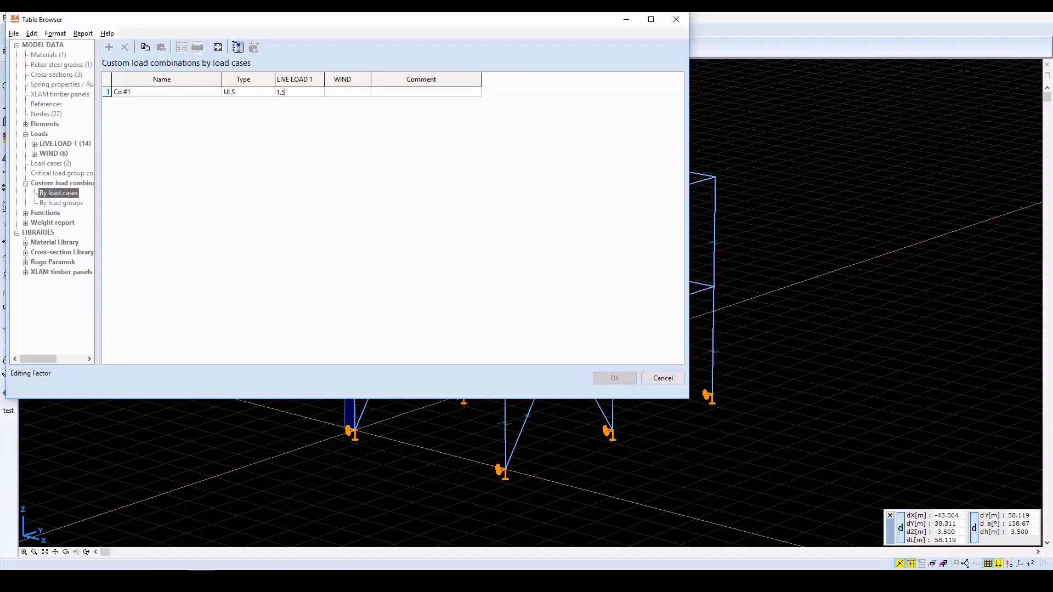
{"action": "key", "text": "Return"}
{"action": "type", "text": "1.5"}
{"action": "key", "text": "Return"}
{"action": "left_click", "coordinate": [256, 97]}
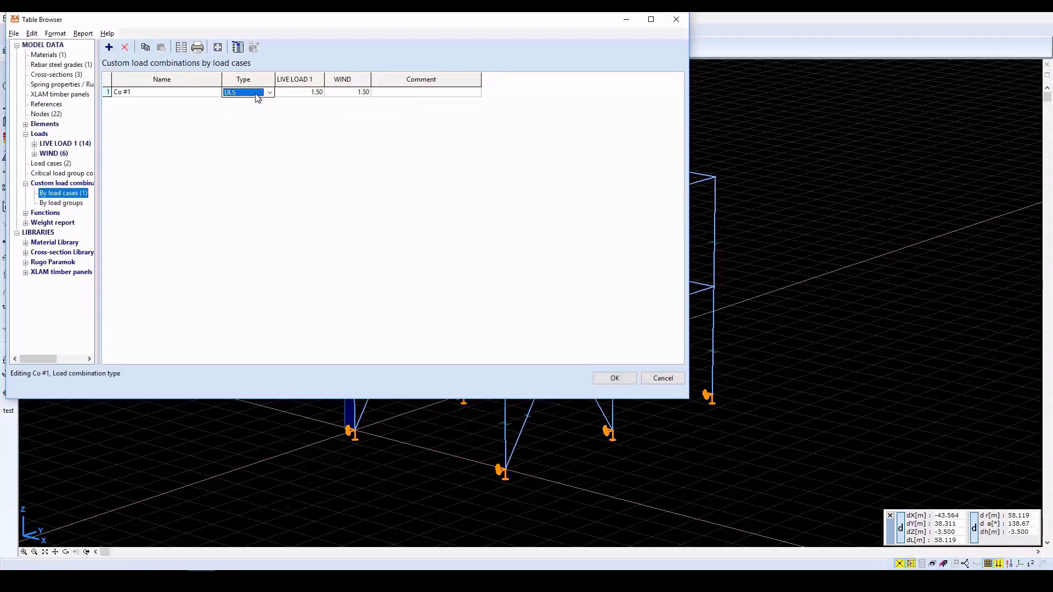
{"action": "left_click", "coordinate": [604, 376]}
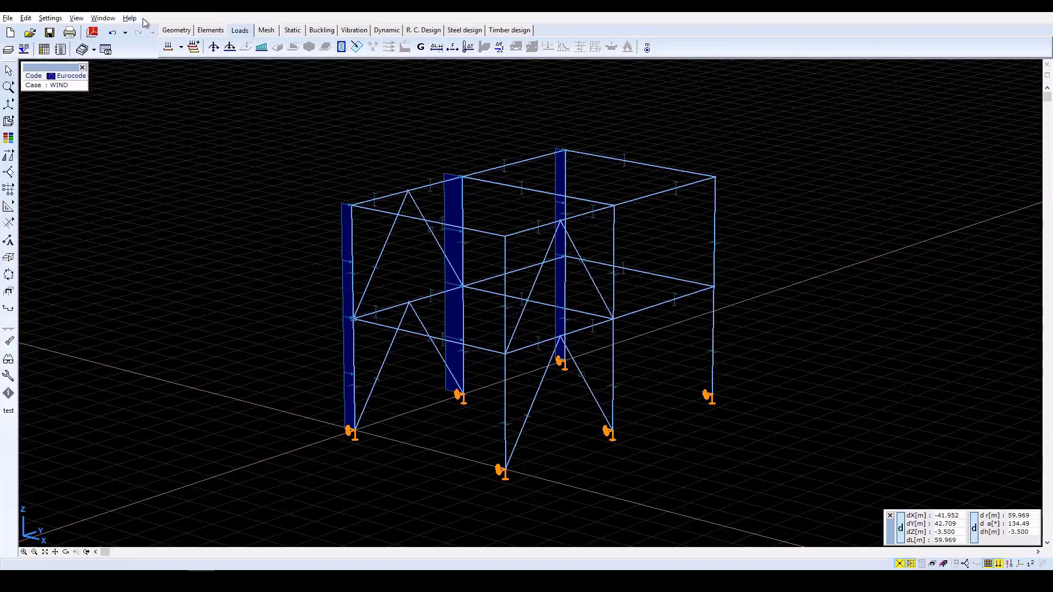
Hide the cross-section shapes and all load symbols in the model display.
{"action": "left_click", "coordinate": [8, 361]}
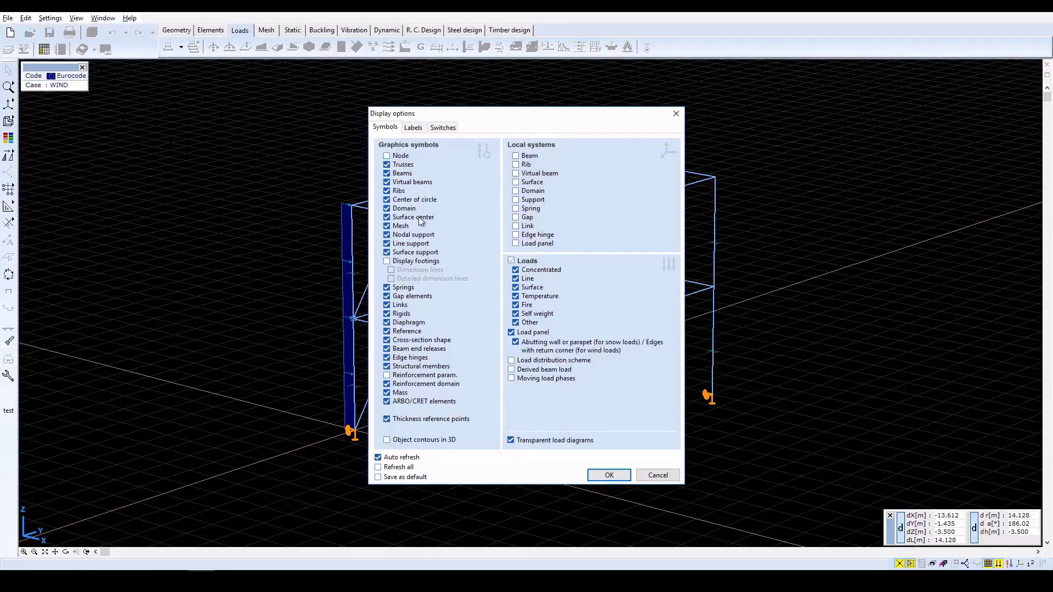
{"action": "left_click", "coordinate": [388, 340]}
{"action": "left_click", "coordinate": [512, 261]}
{"action": "left_click", "coordinate": [512, 262]}
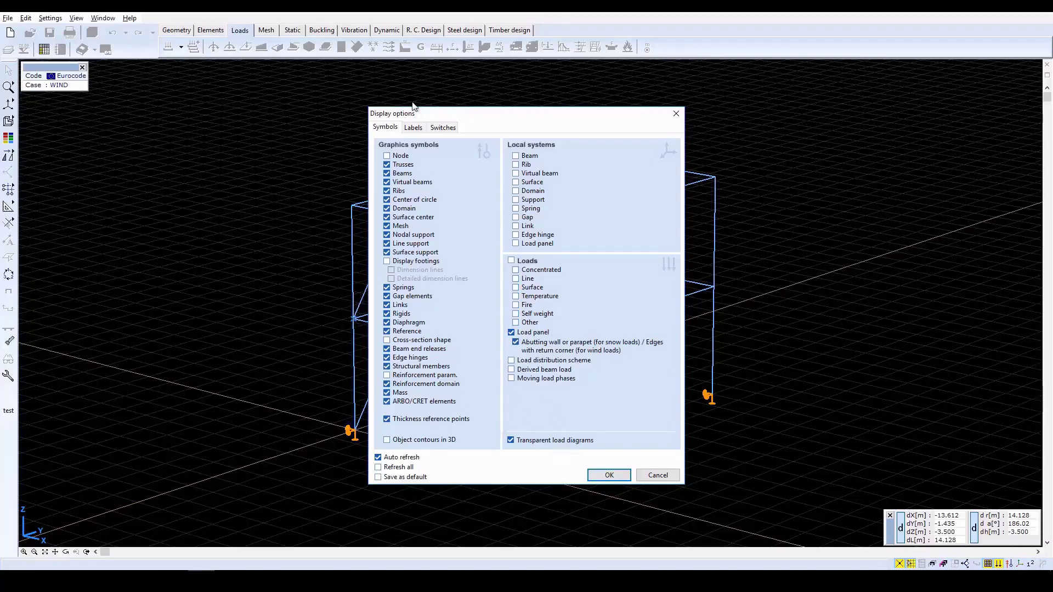
{"action": "left_click", "coordinate": [414, 128]}
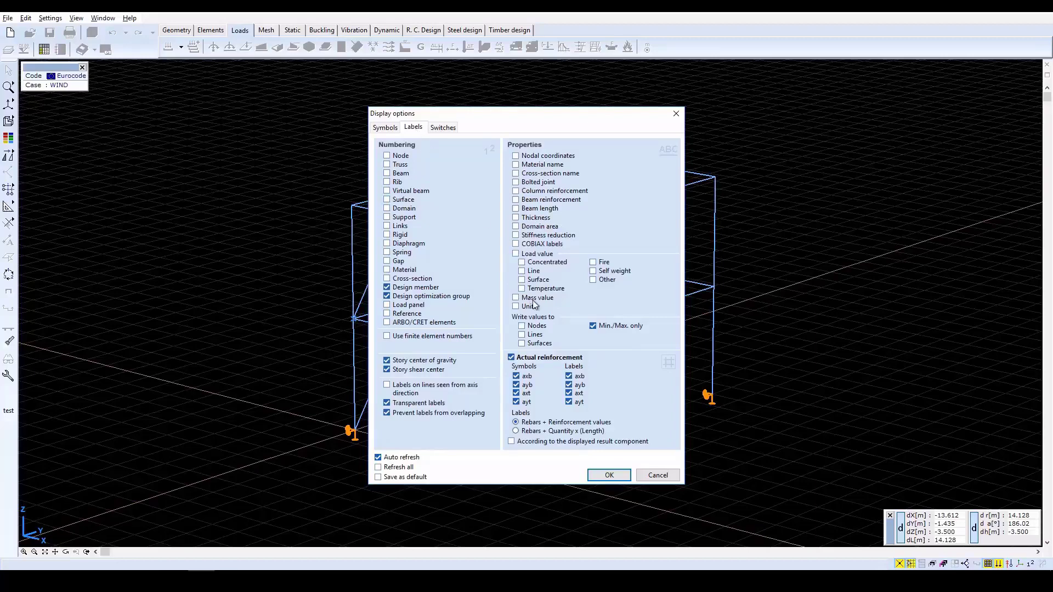
{"action": "left_click", "coordinate": [609, 476]}
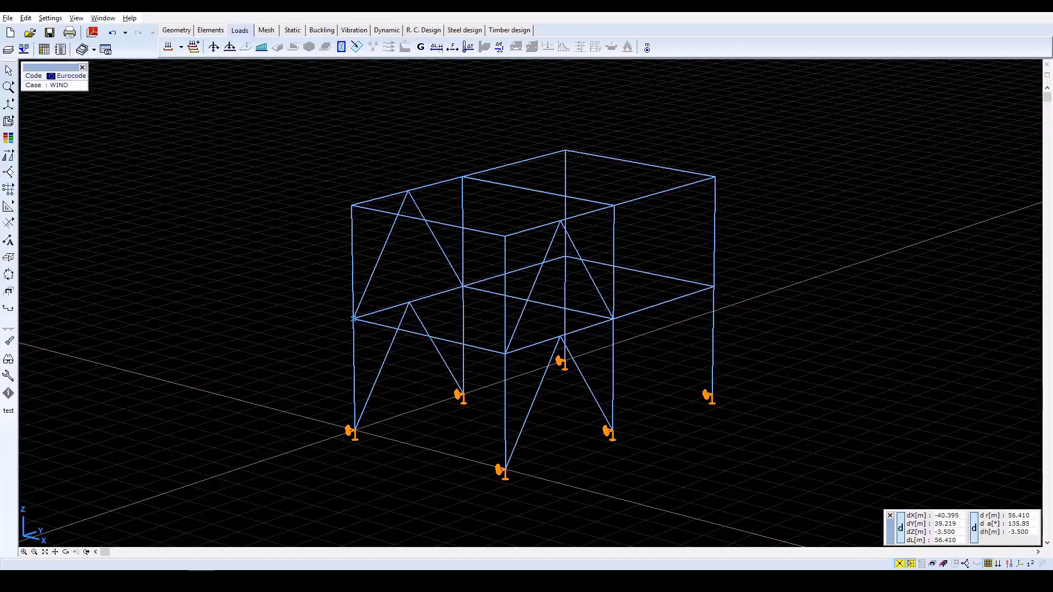
Run the linear static analysis and review its solver statistics.
{"action": "left_click", "coordinate": [294, 30]}
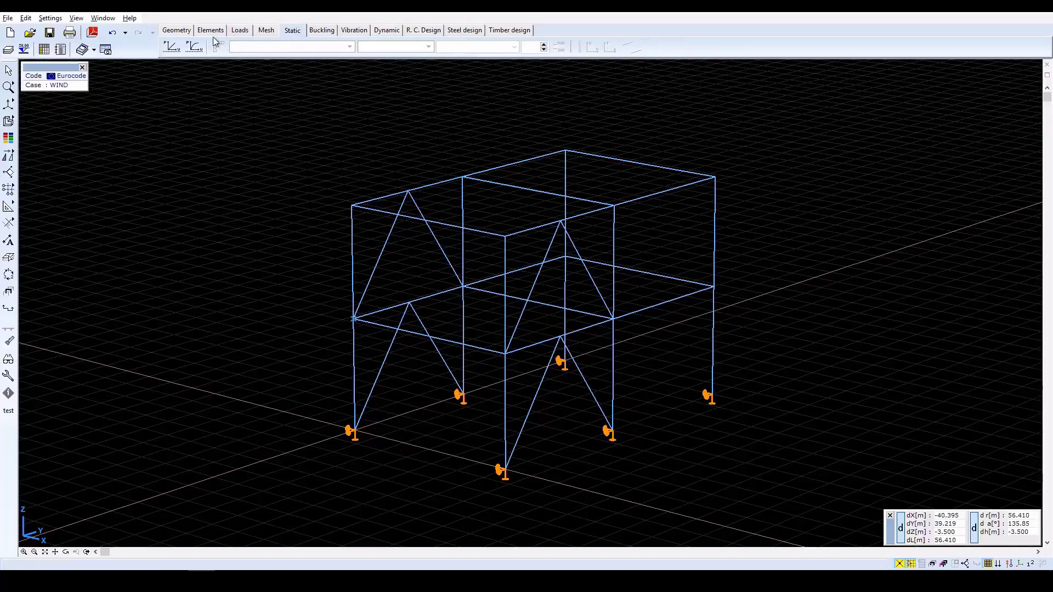
{"action": "left_click", "coordinate": [172, 48]}
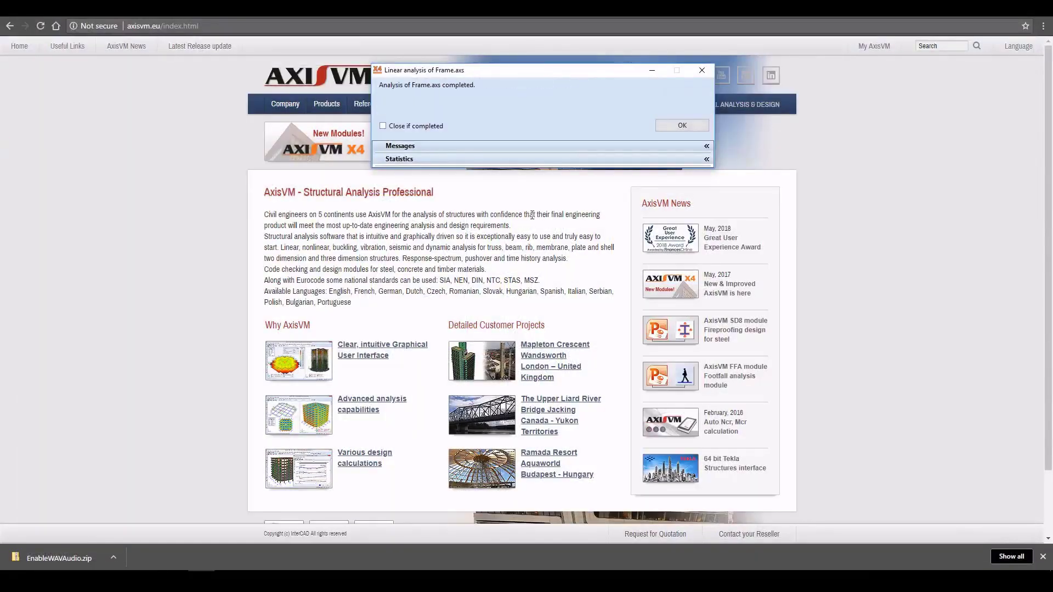
{"action": "left_click", "coordinate": [707, 159]}
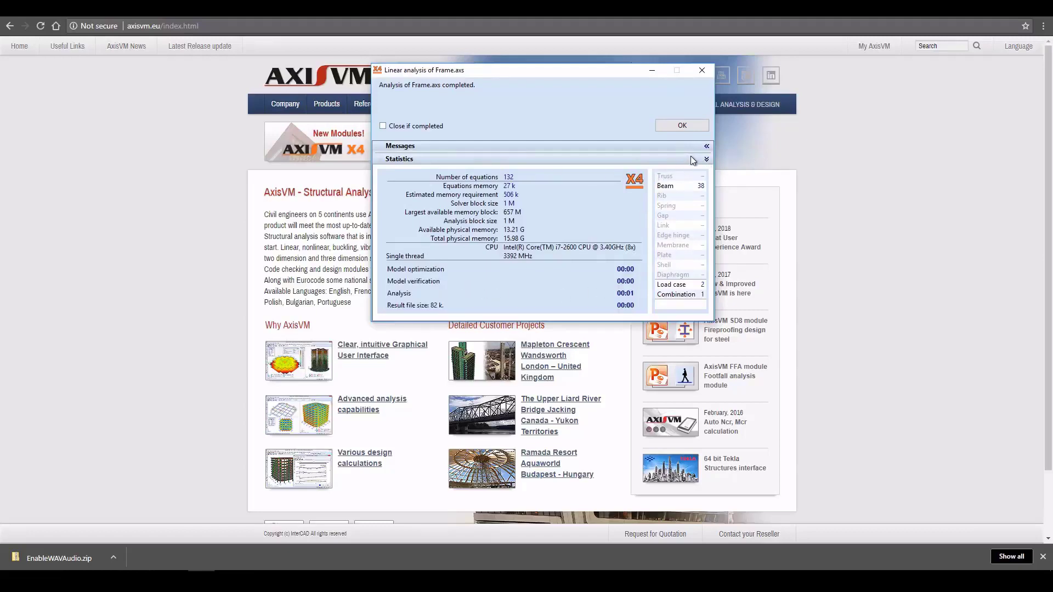
{"action": "left_click", "coordinate": [693, 126]}
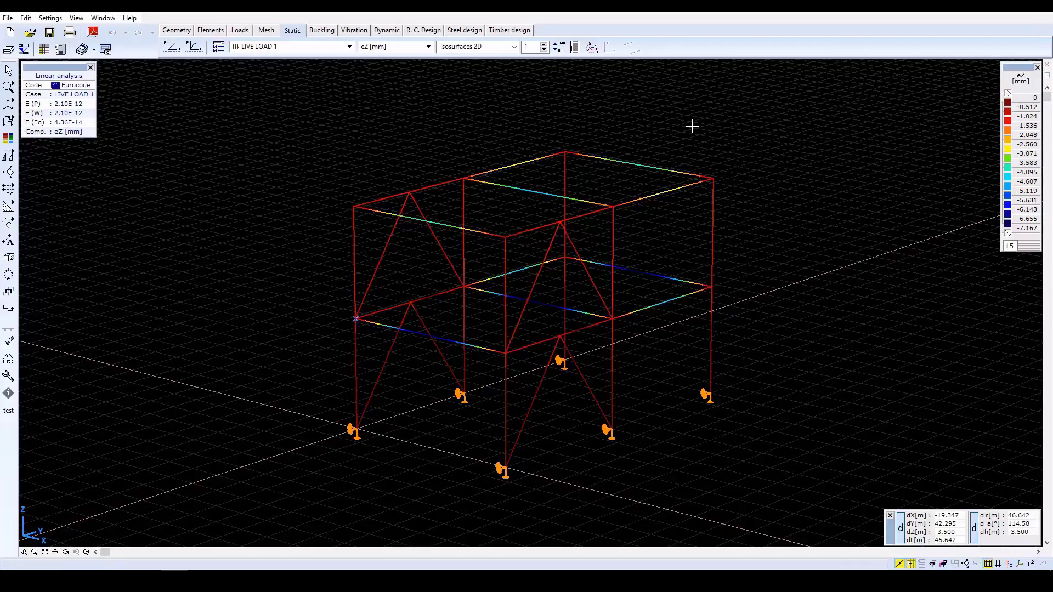
Show the eZ displacement of the ULS combination Co #1 as a diagram, with the frame projected on the X-Z plane.
{"action": "left_click", "coordinate": [346, 47]}
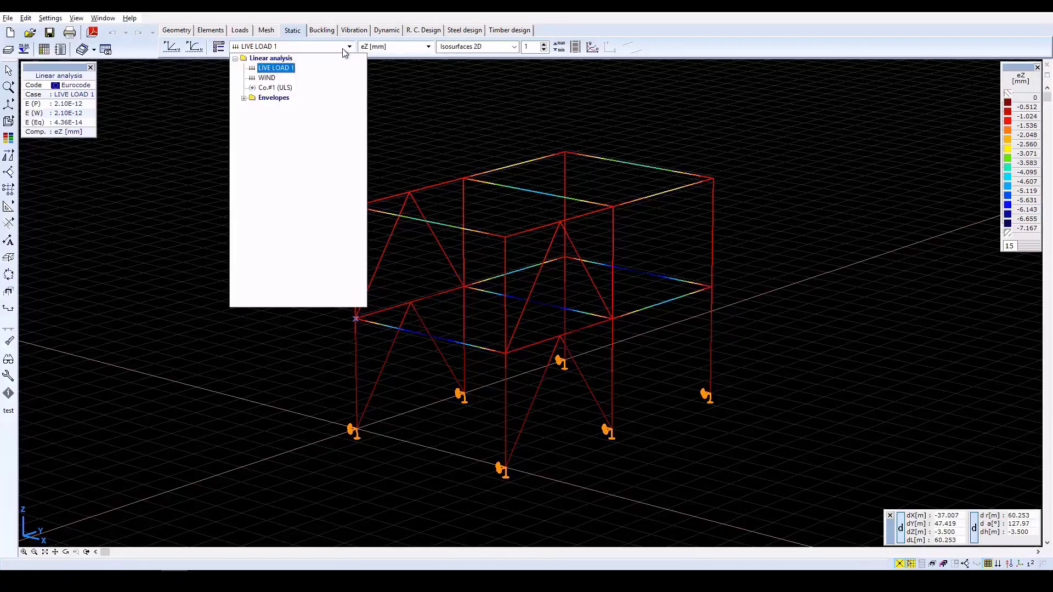
{"action": "left_click", "coordinate": [276, 87]}
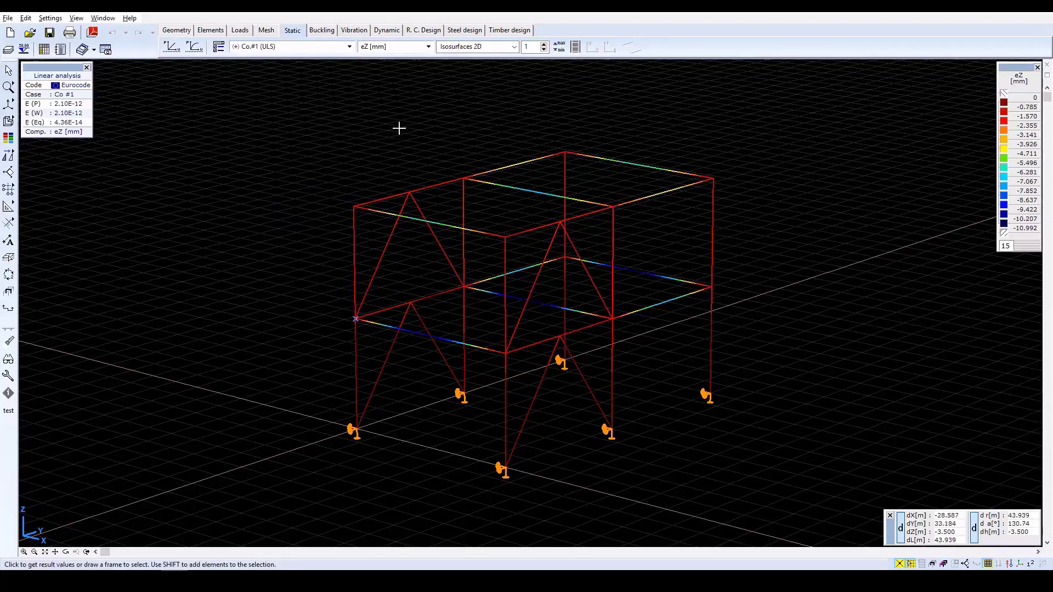
{"action": "left_click", "coordinate": [463, 51]}
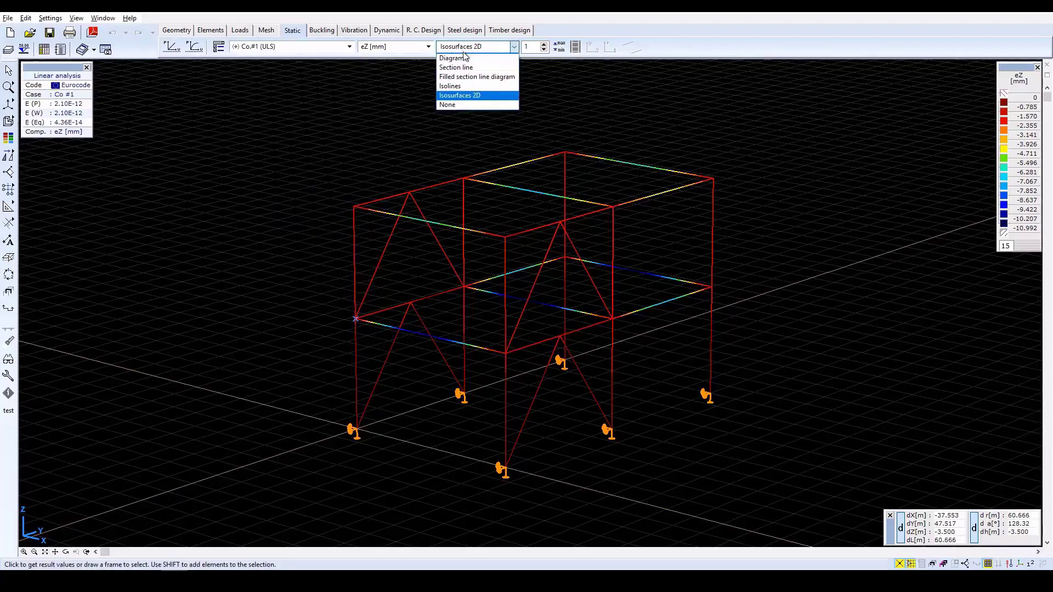
{"action": "left_click", "coordinate": [464, 57]}
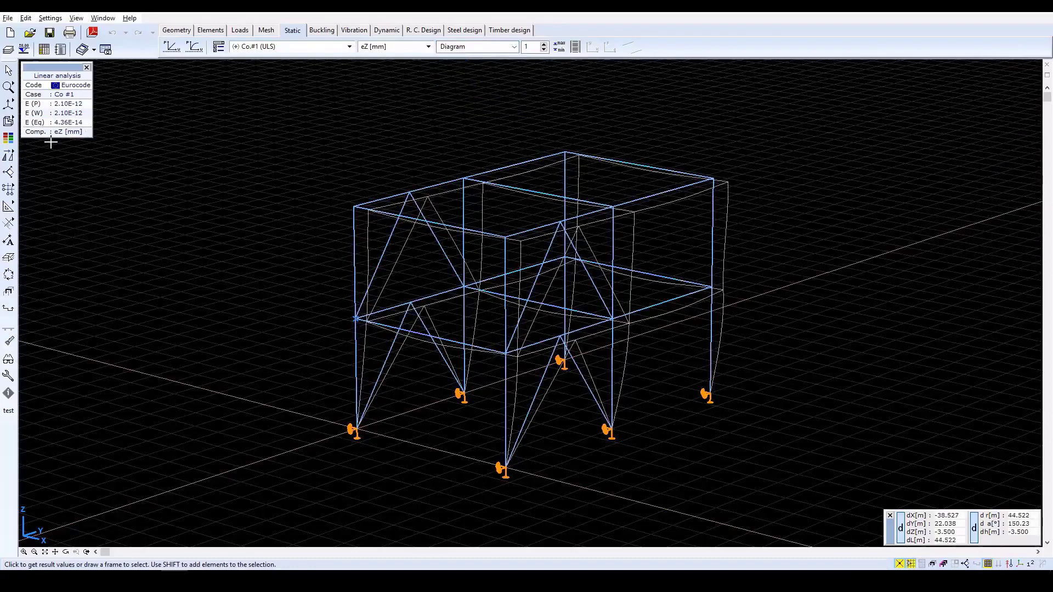
{"action": "mouse_move", "coordinate": [16, 156]}
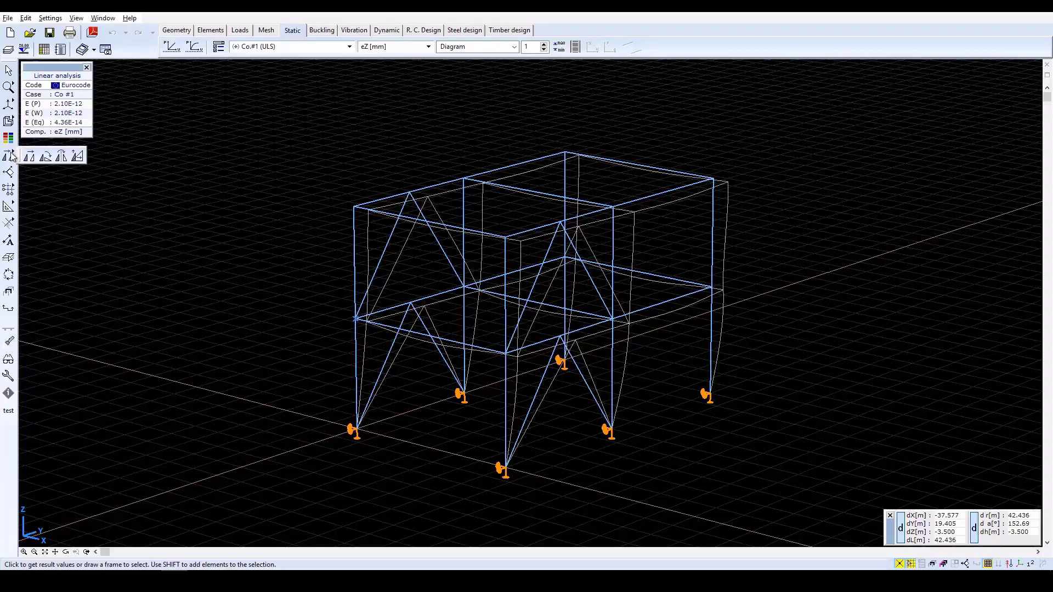
{"action": "mouse_move", "coordinate": [9, 105]}
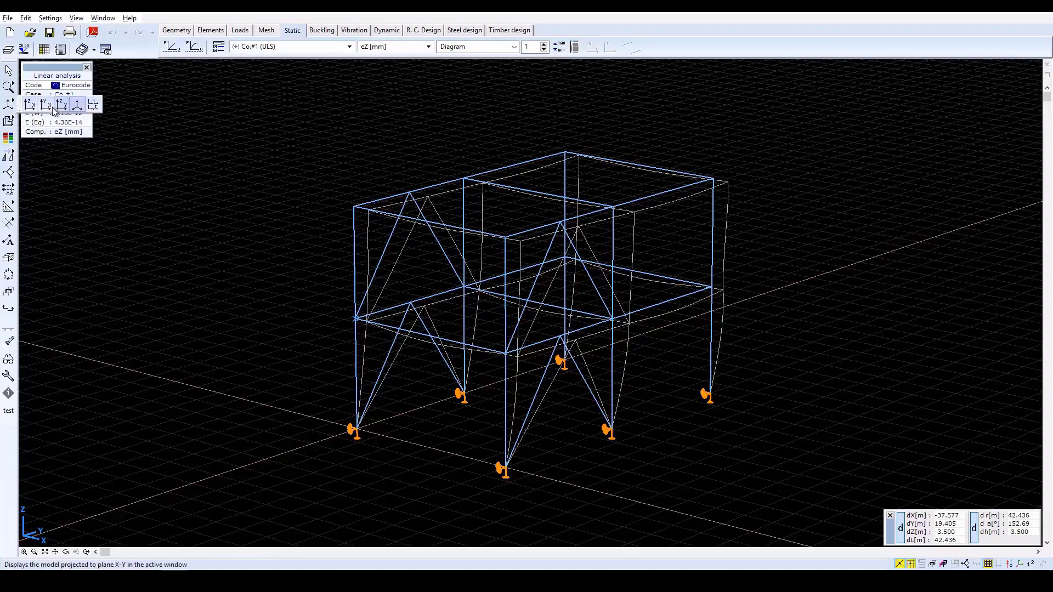
{"action": "left_click", "coordinate": [31, 107]}
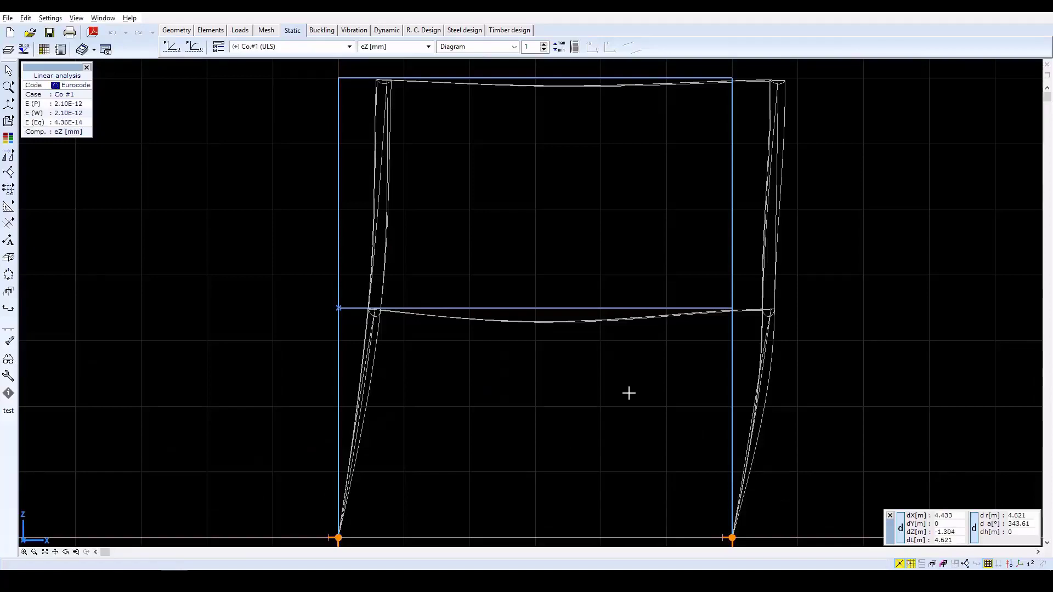
{"action": "scroll", "coordinate": [629, 394], "scroll_direction": "down", "scroll_amount": 2}
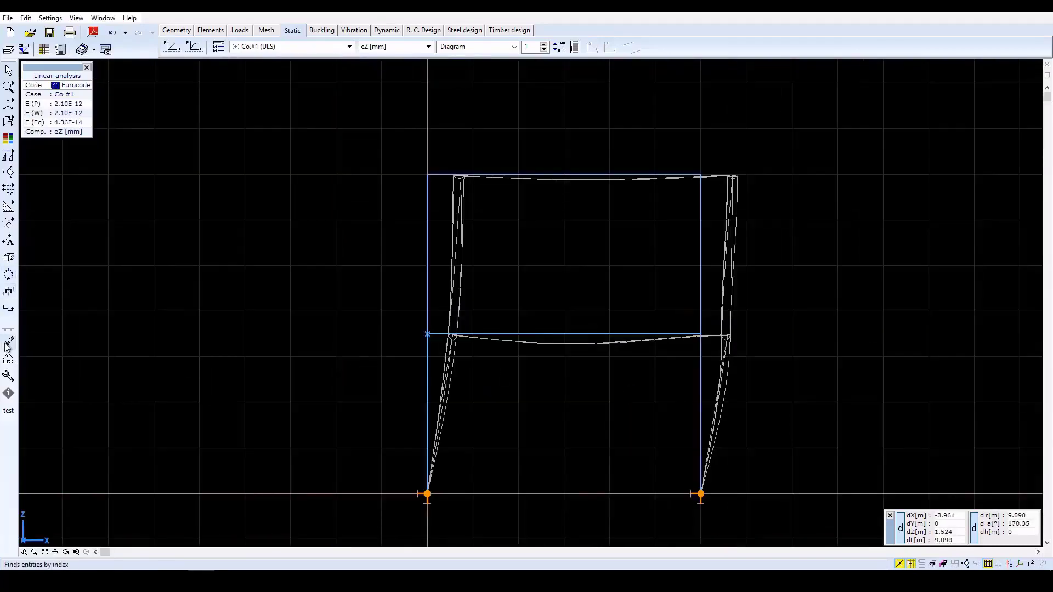
Create a part named 1 from all elements and supports in the vertical frame plane opposite the X = 0 side.
{"action": "left_click", "coordinate": [8, 293]}
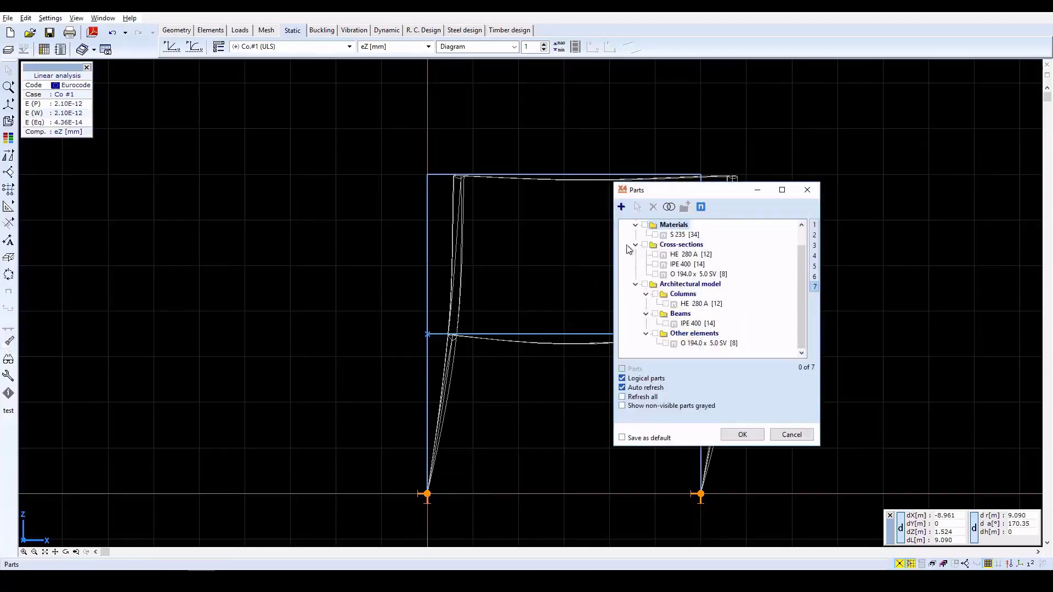
{"action": "left_click", "coordinate": [623, 210]}
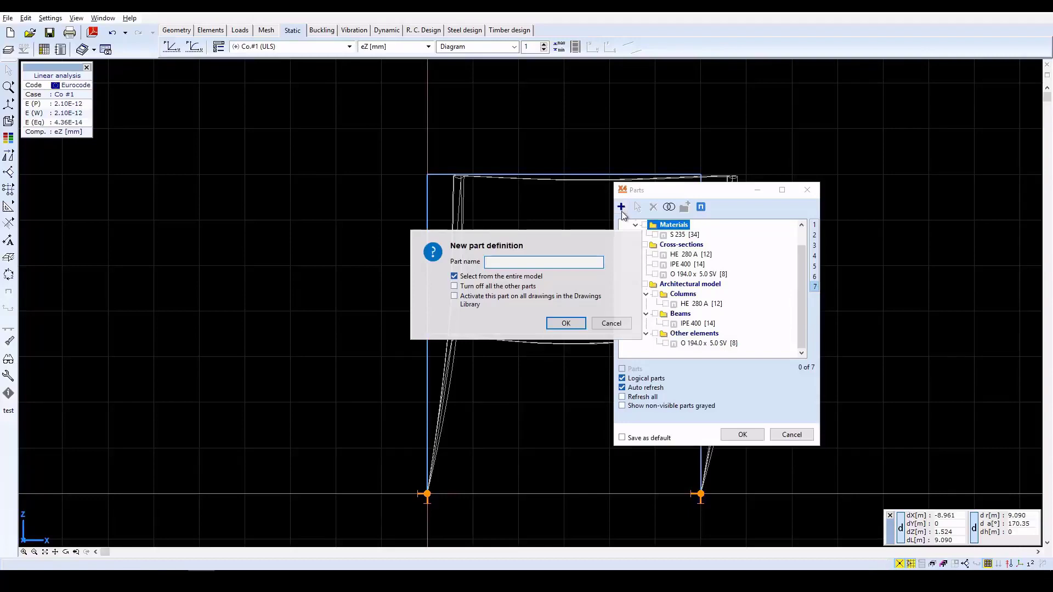
{"action": "type", "text": "1"}
{"action": "left_click", "coordinate": [567, 324]}
{"action": "left_click_drag", "start_coordinate": [572, 322], "coordinate": [405, 370]}
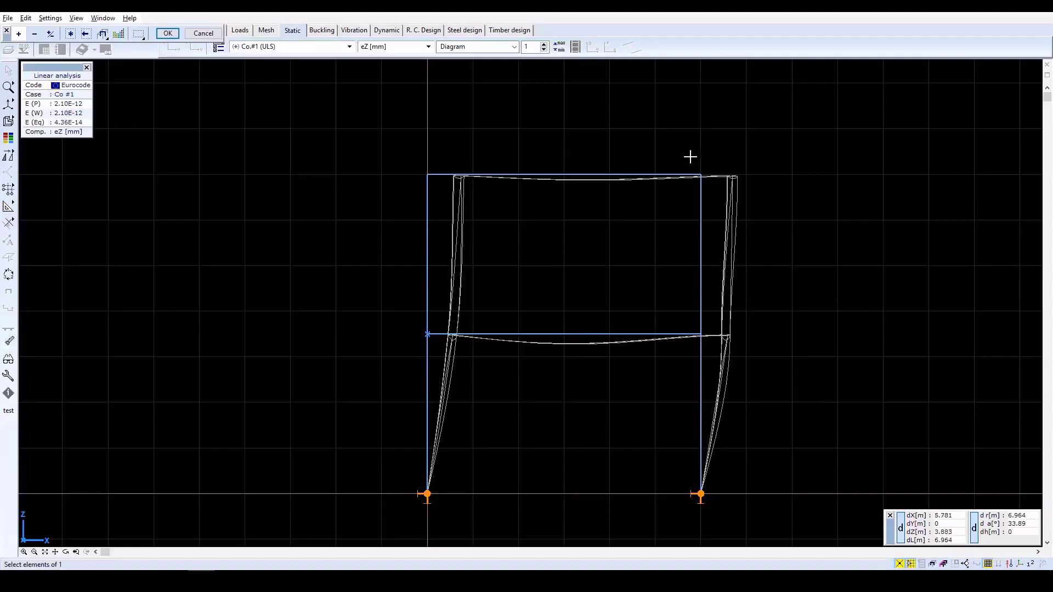
{"action": "left_click_drag", "start_coordinate": [691, 157], "coordinate": [714, 511]}
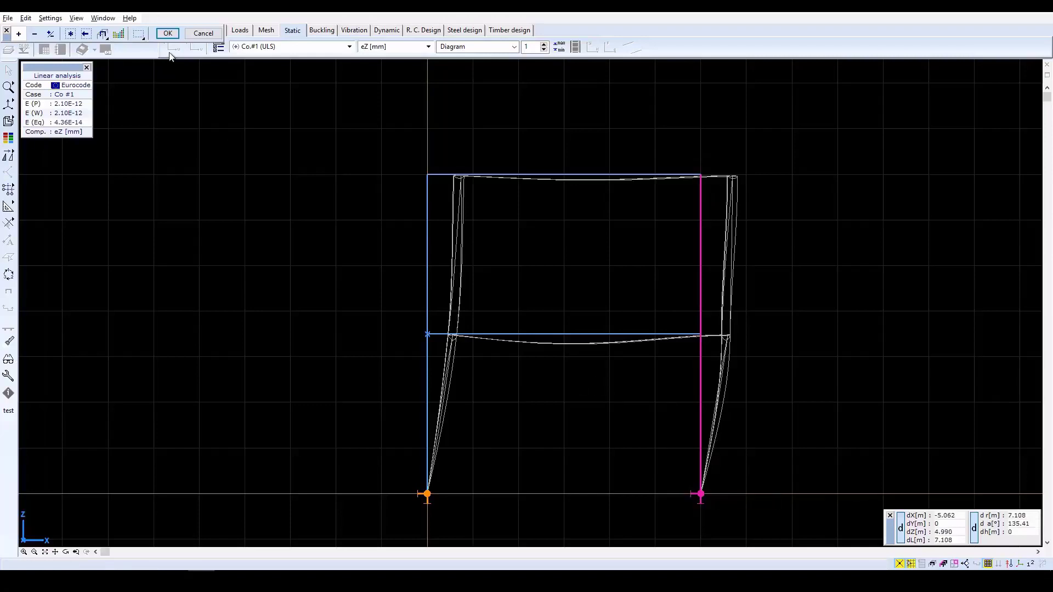
{"action": "left_click", "coordinate": [171, 32]}
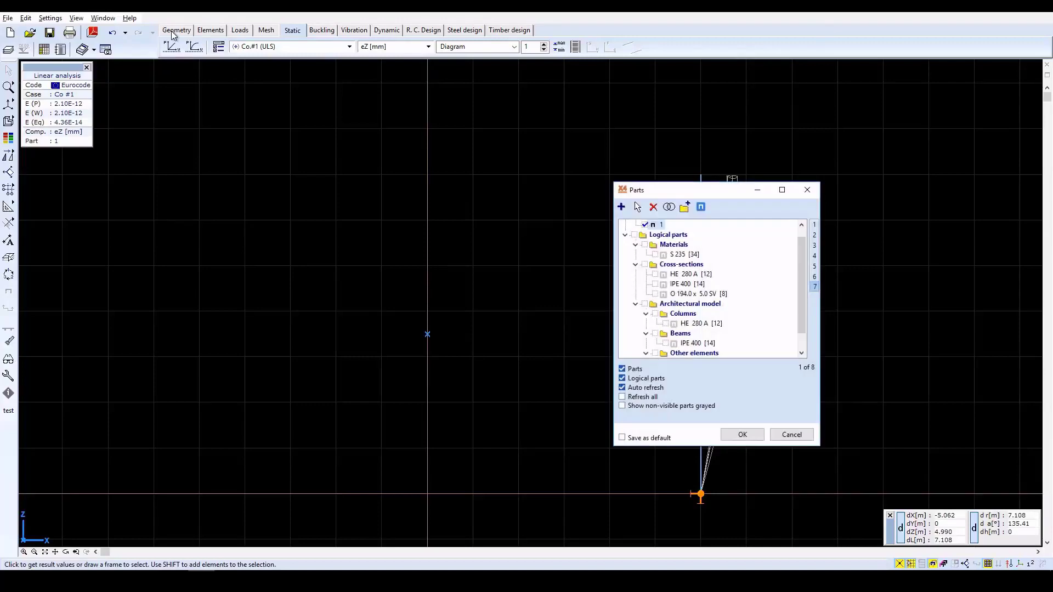
Show only part 1 in the model display, projected on the Y-Z plane.
{"action": "left_click", "coordinate": [744, 436]}
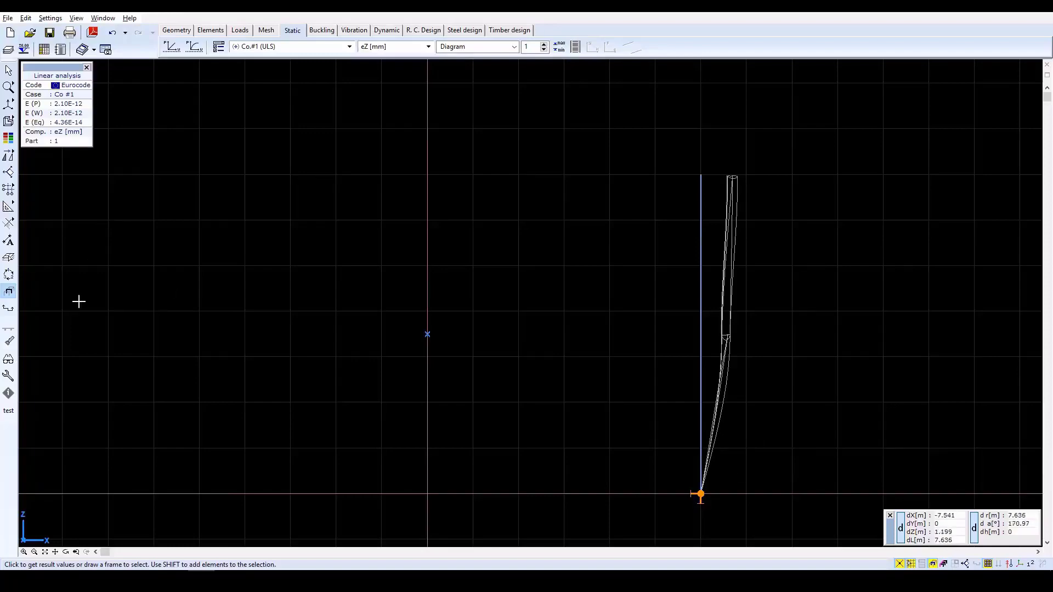
{"action": "left_click", "coordinate": [77, 552]}
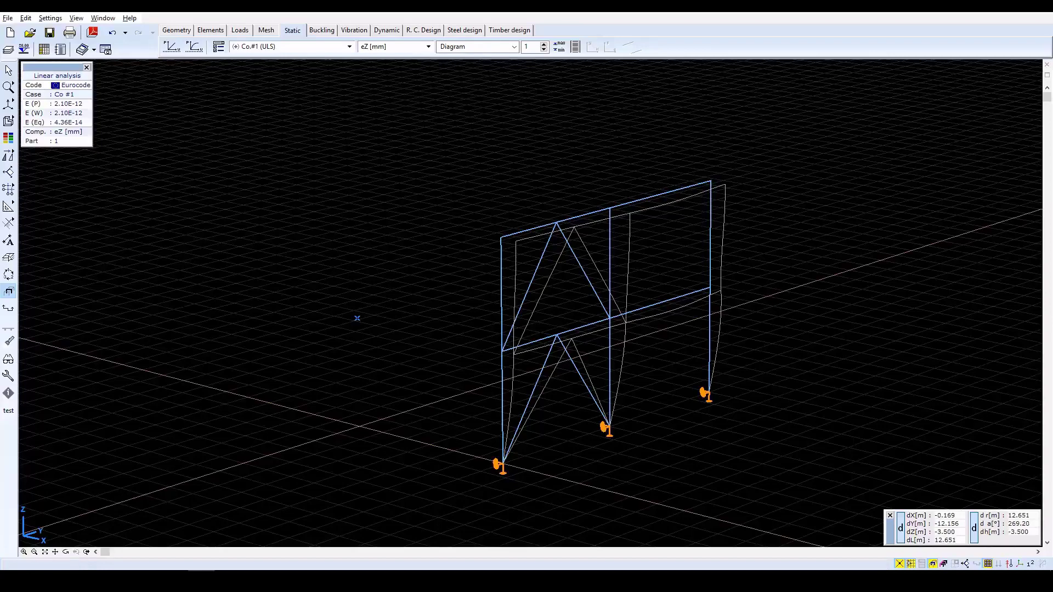
{"action": "mouse_move", "coordinate": [9, 104]}
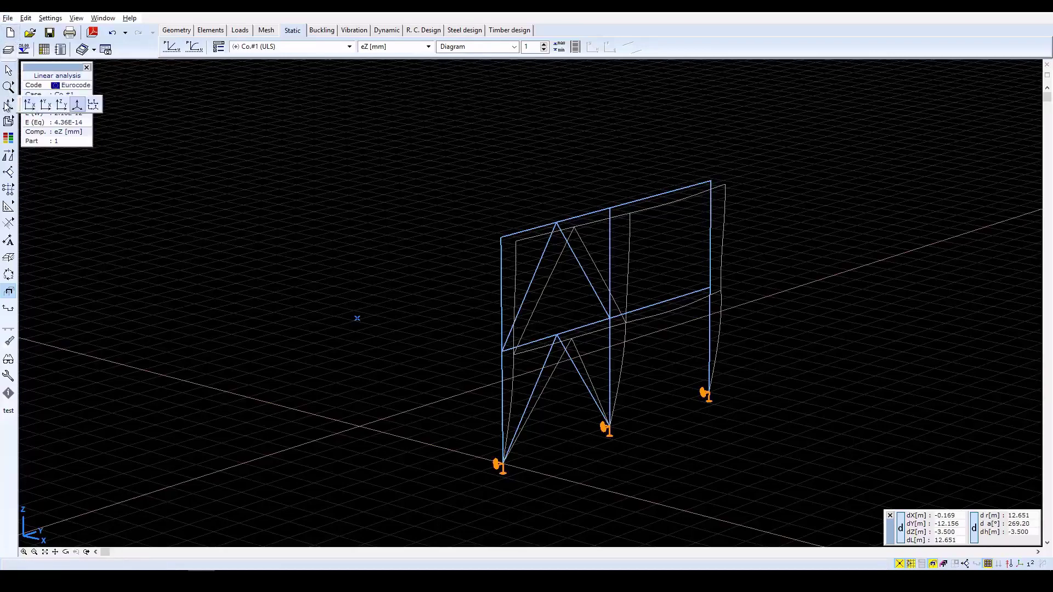
{"action": "left_click", "coordinate": [61, 104]}
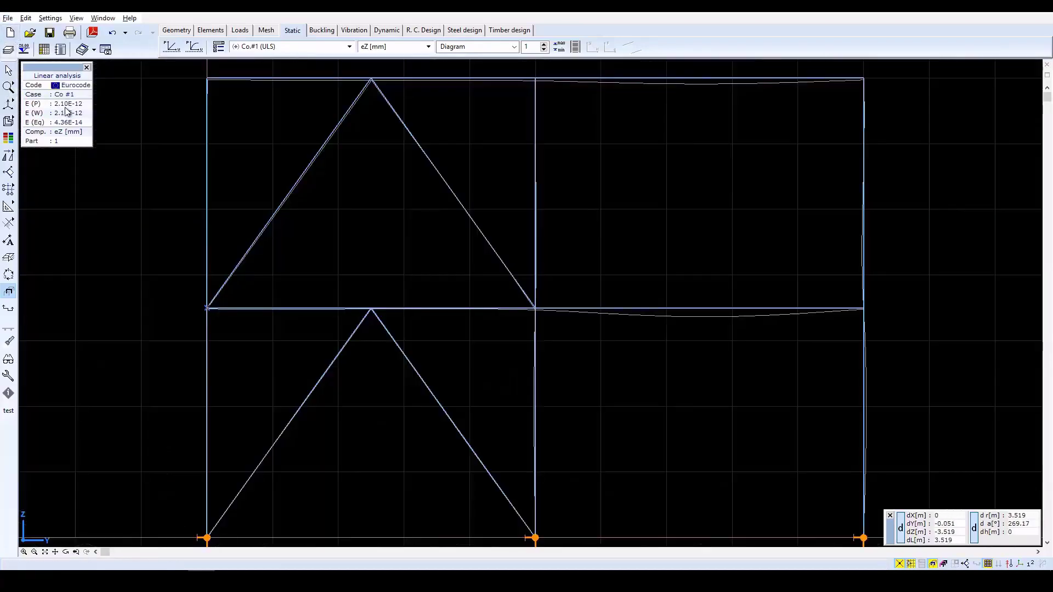
{"action": "scroll", "coordinate": [518, 282], "scroll_direction": "down", "scroll_amount": 2}
{"action": "scroll", "coordinate": [518, 282], "scroll_direction": "up", "scroll_amount": 1}
Write the eZ displacement values on the lines of the diagram, limited to minimum and maximum values.
{"action": "right_click", "coordinate": [517, 282]}
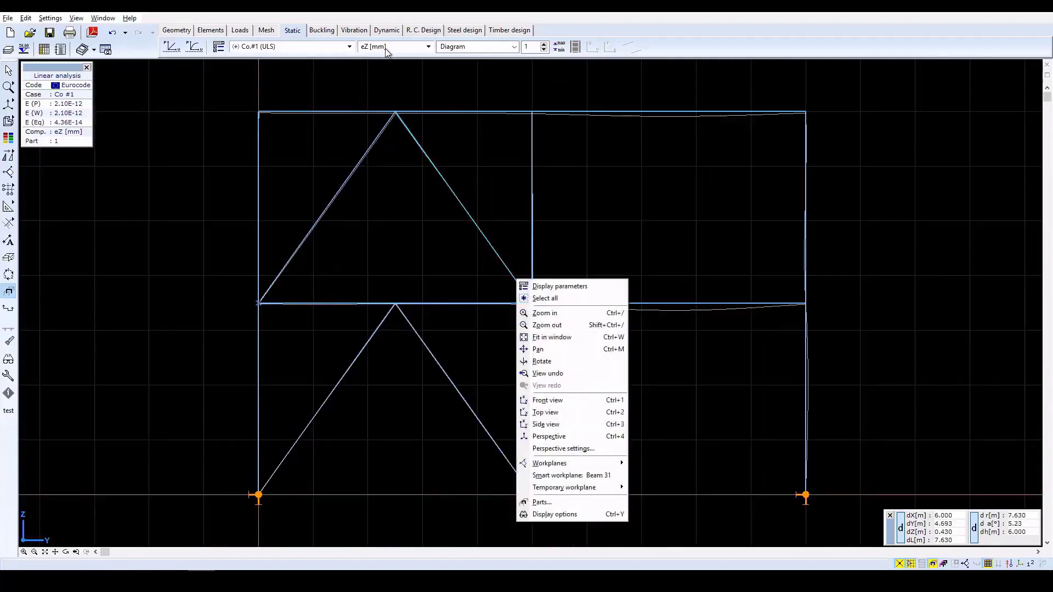
{"action": "left_click", "coordinate": [219, 49]}
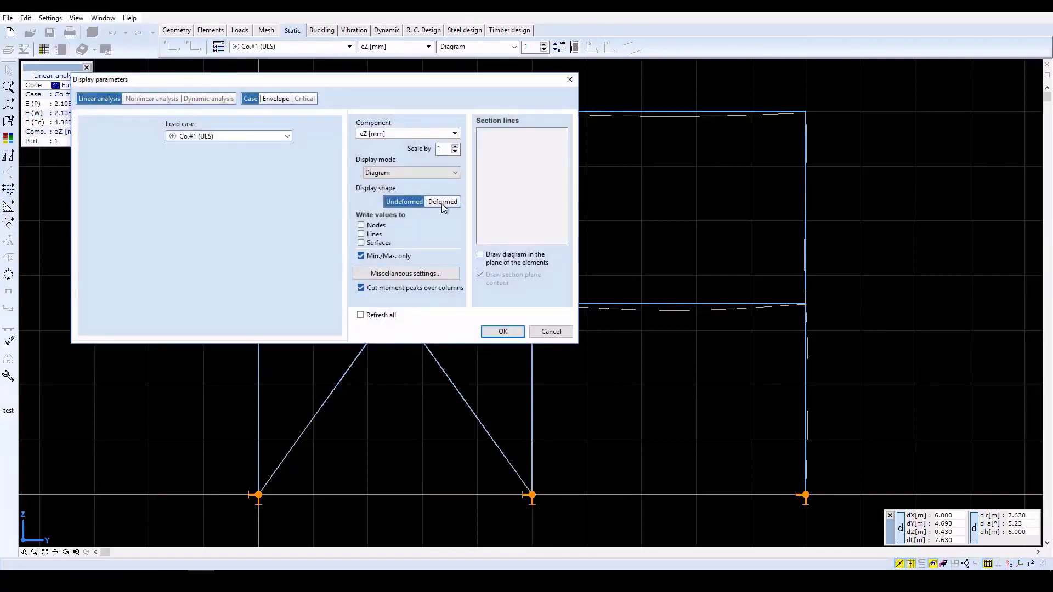
{"action": "left_click", "coordinate": [361, 233]}
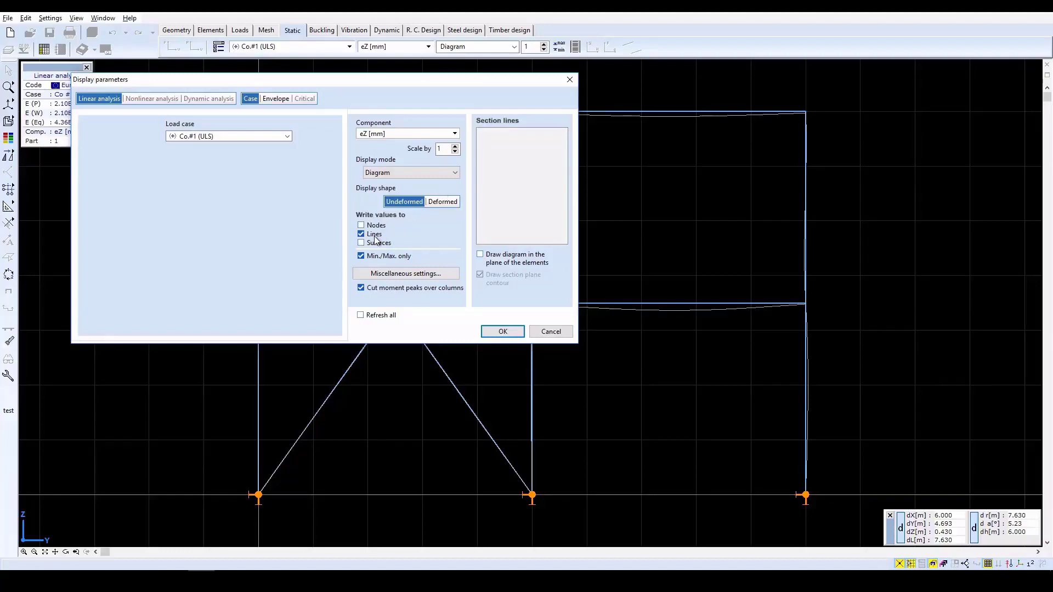
{"action": "left_click", "coordinate": [502, 332]}
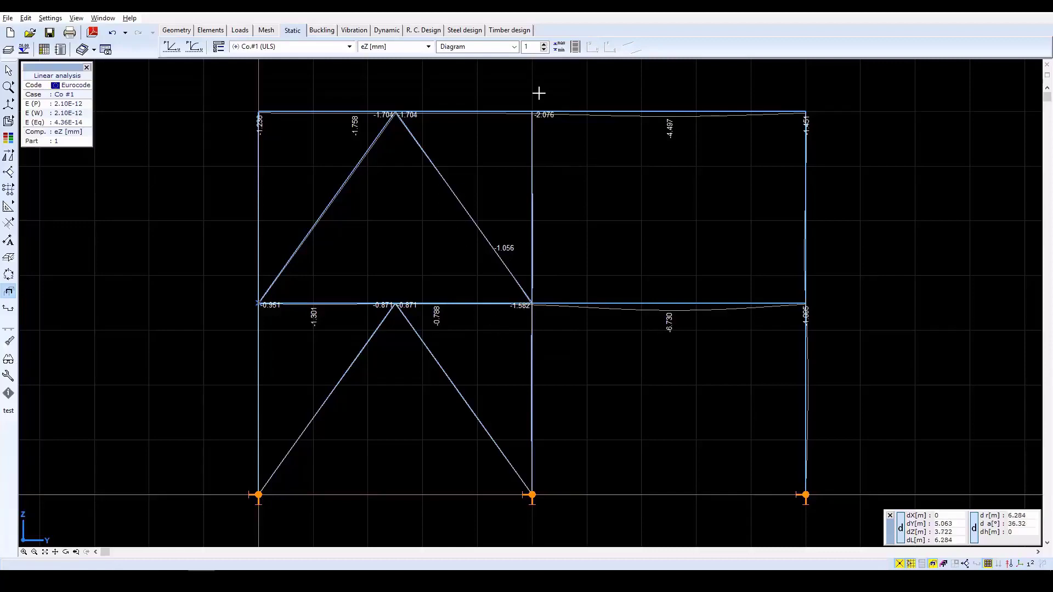
Find the minimum and maximum eZ displacements of part 1.
{"action": "left_click", "coordinate": [559, 47]}
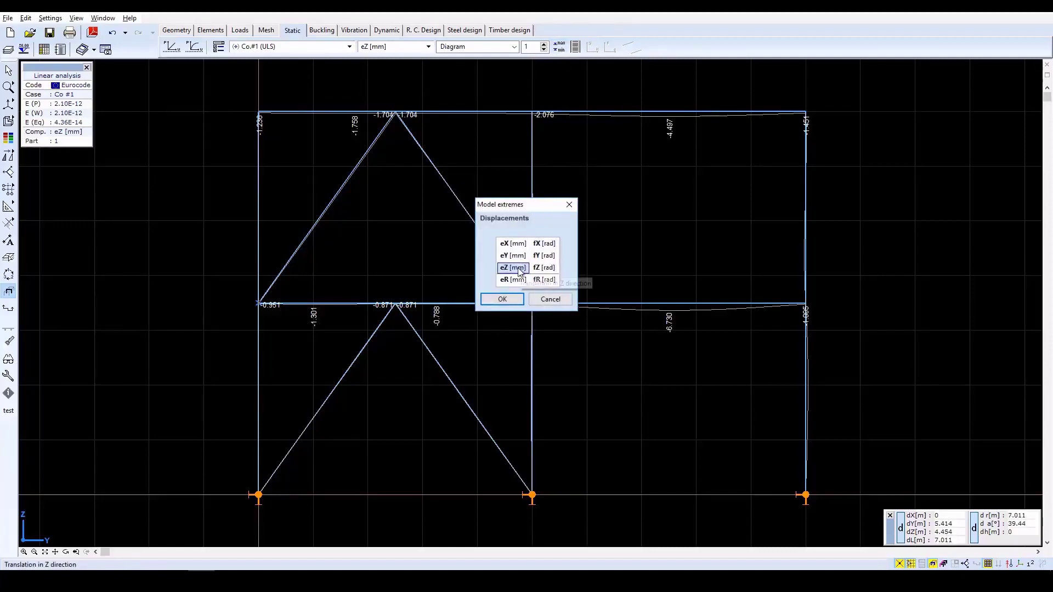
{"action": "left_click", "coordinate": [502, 299]}
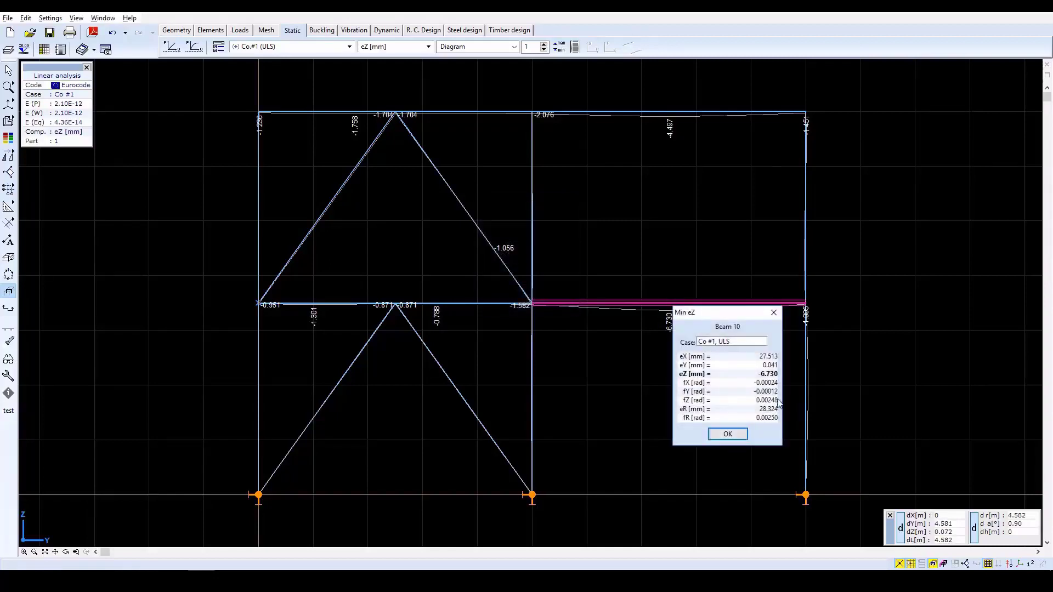
{"action": "left_click", "coordinate": [728, 435]}
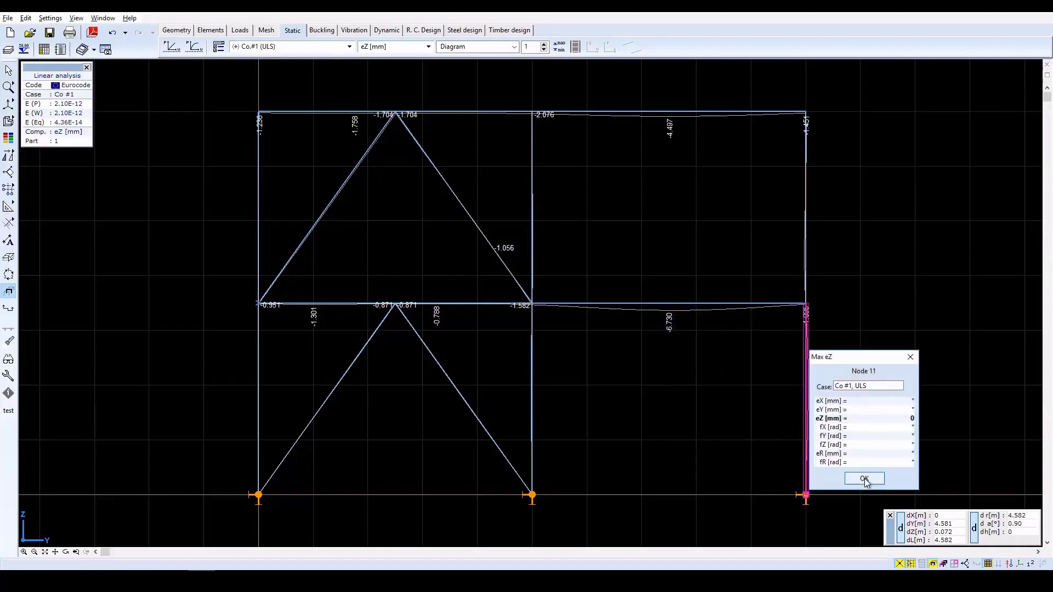
{"action": "left_click", "coordinate": [865, 478]}
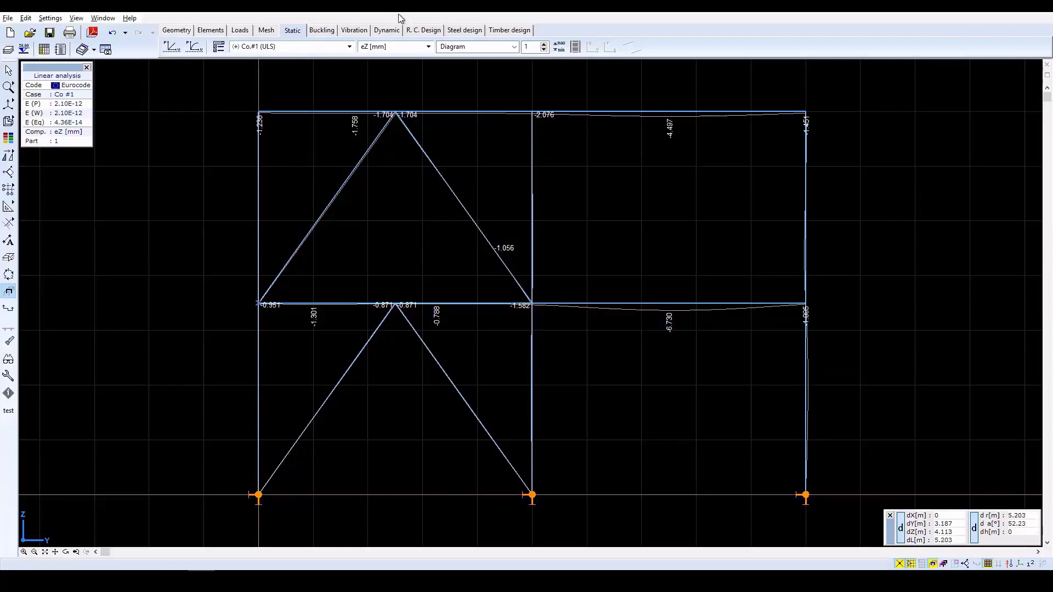
Examine the Nx axial force diagram and the My bending moment diagram of part 1 for Co #1.
{"action": "left_click", "coordinate": [429, 47]}
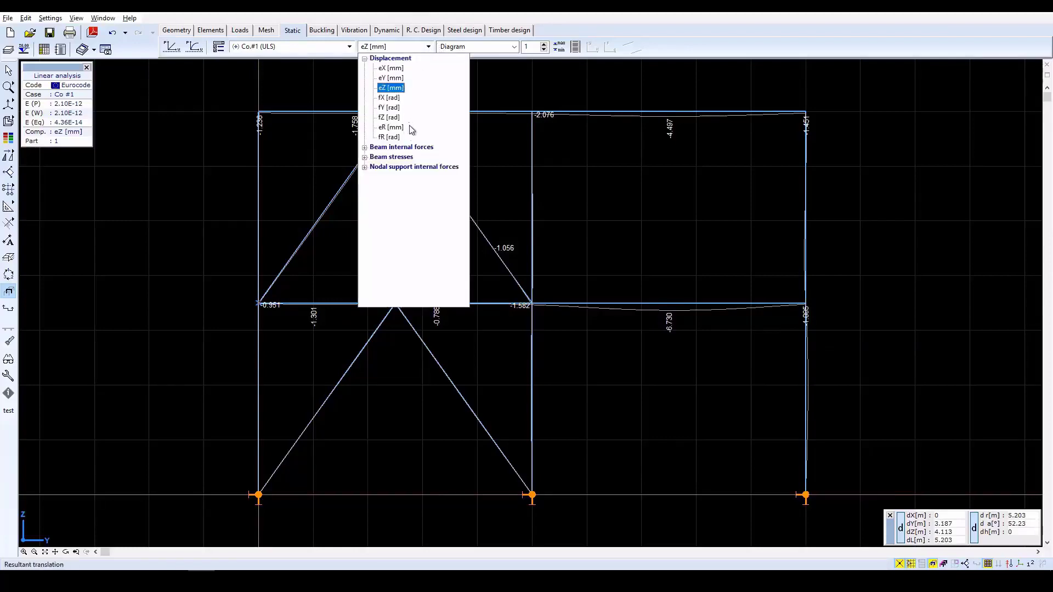
{"action": "left_click", "coordinate": [415, 148]}
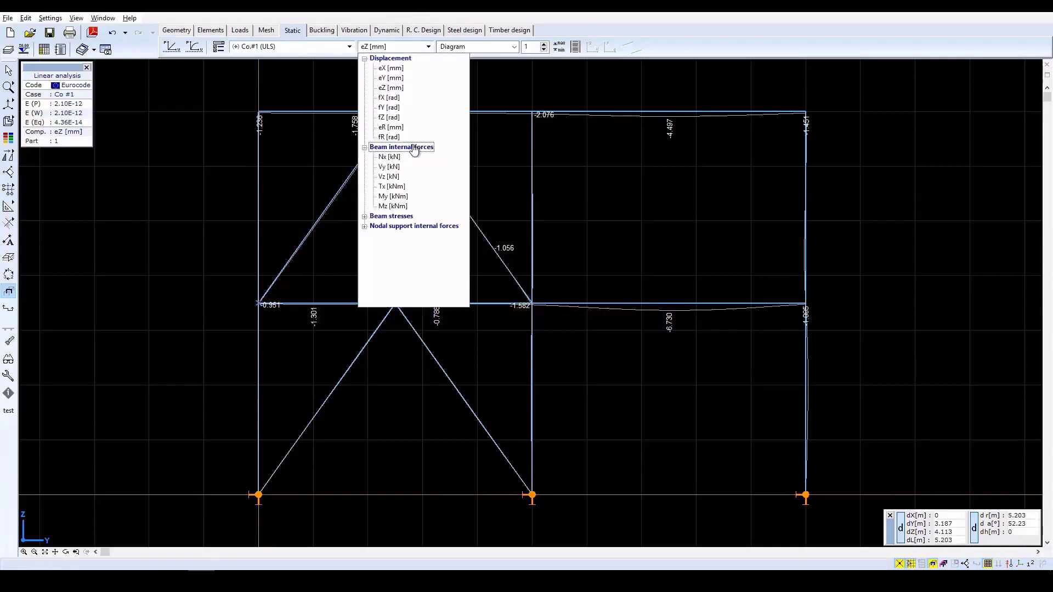
{"action": "left_click", "coordinate": [390, 157]}
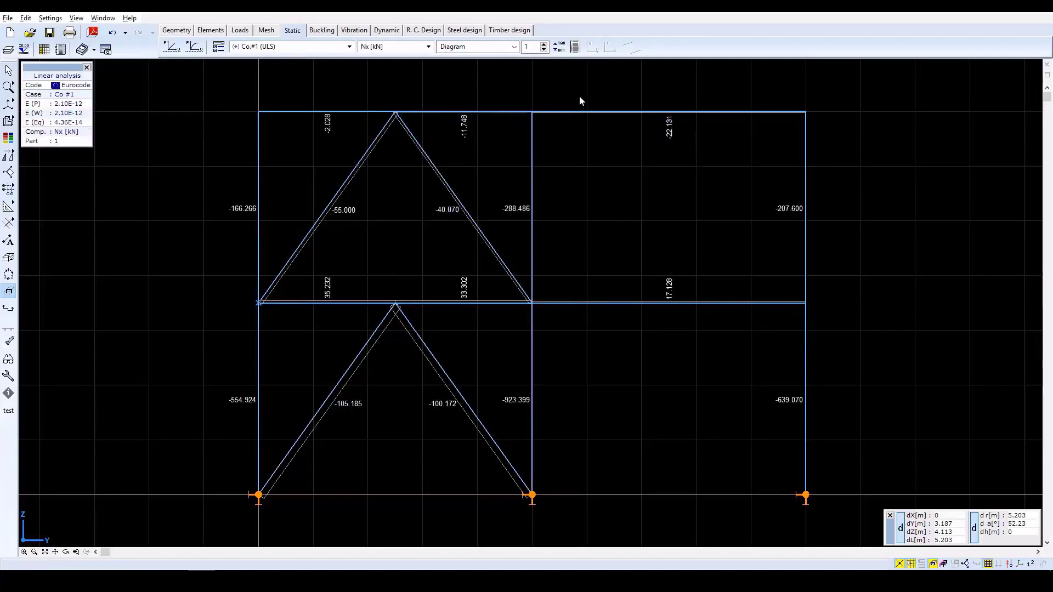
{"action": "left_click", "coordinate": [413, 50]}
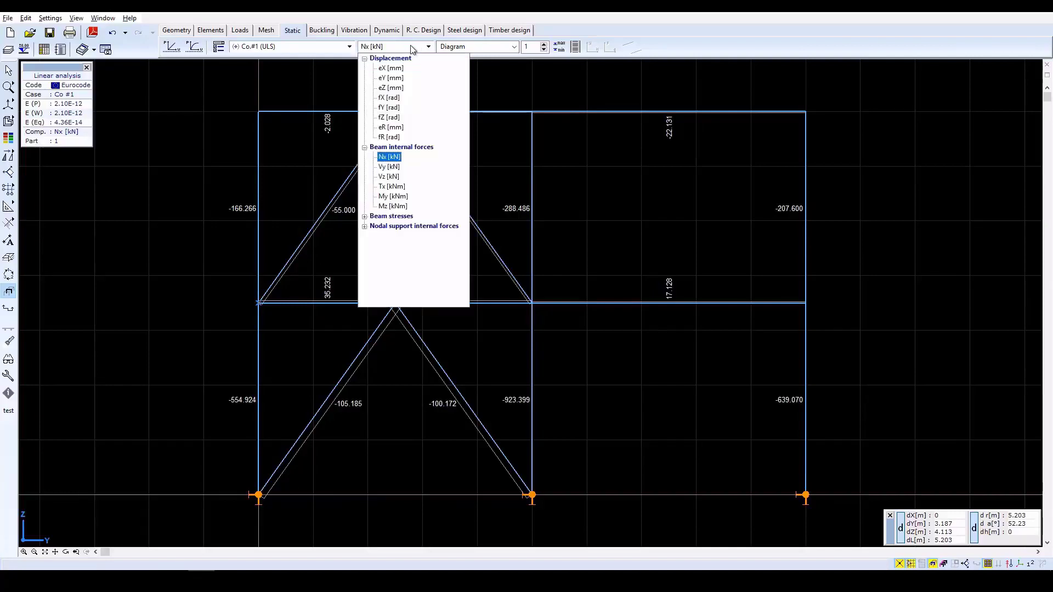
{"action": "left_click", "coordinate": [387, 198]}
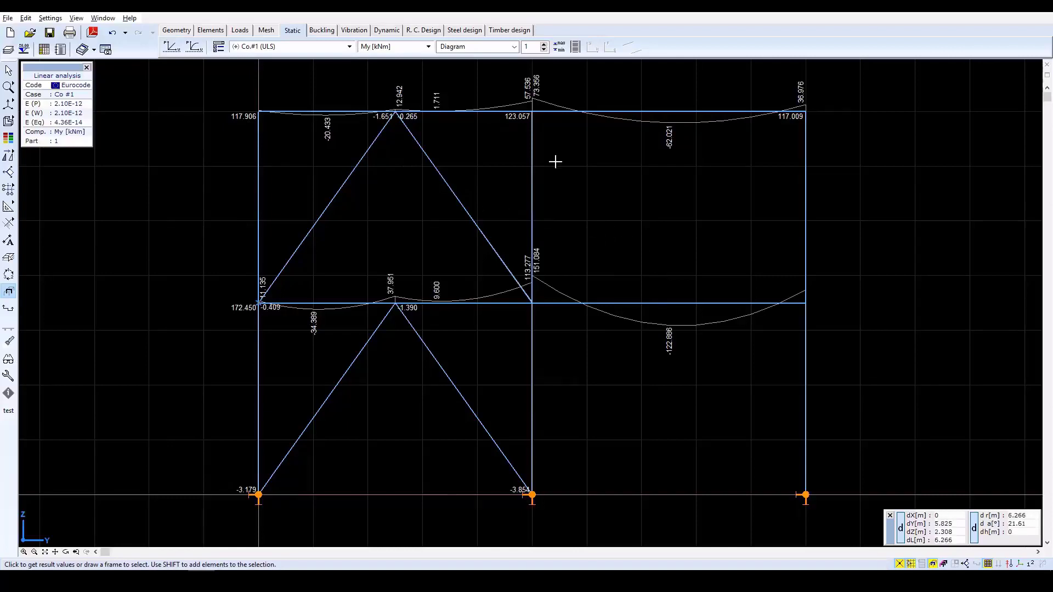
Display the vertical nodal support reactions Rz with their values written at the nodes.
{"action": "left_click", "coordinate": [397, 48]}
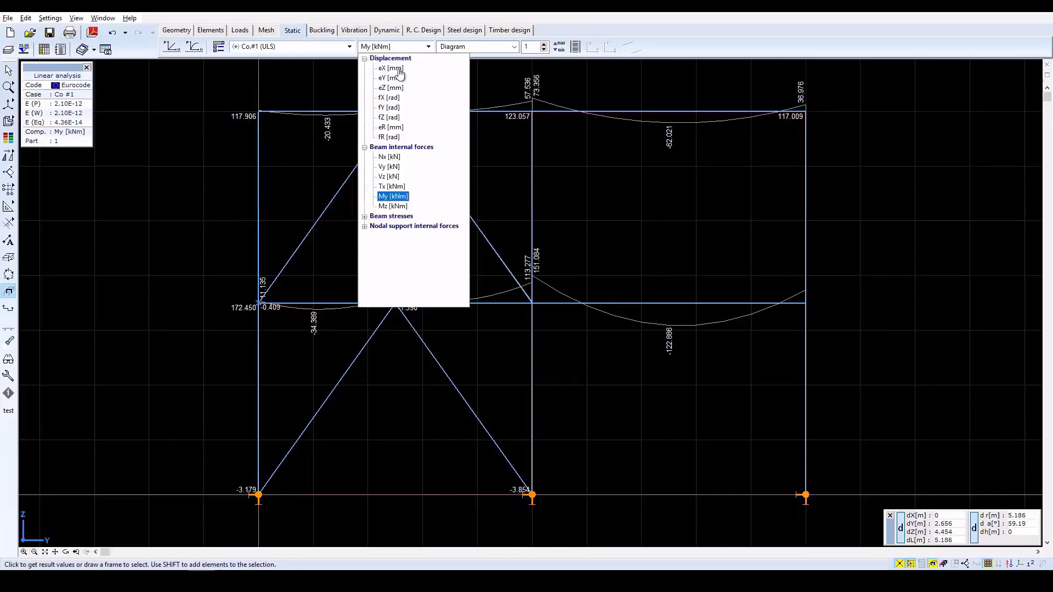
{"action": "left_click", "coordinate": [410, 228]}
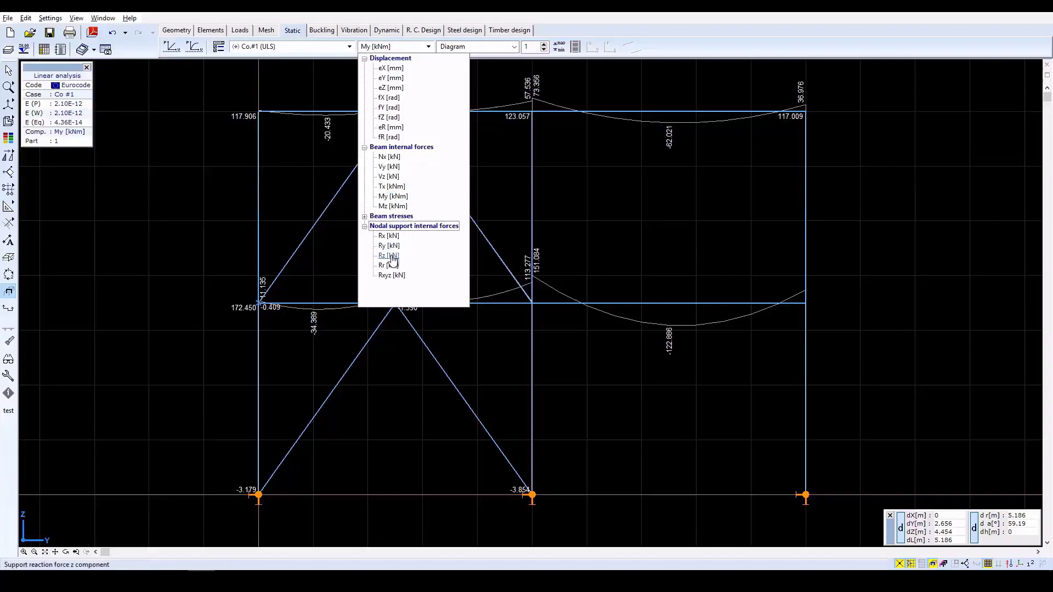
{"action": "left_click", "coordinate": [390, 255]}
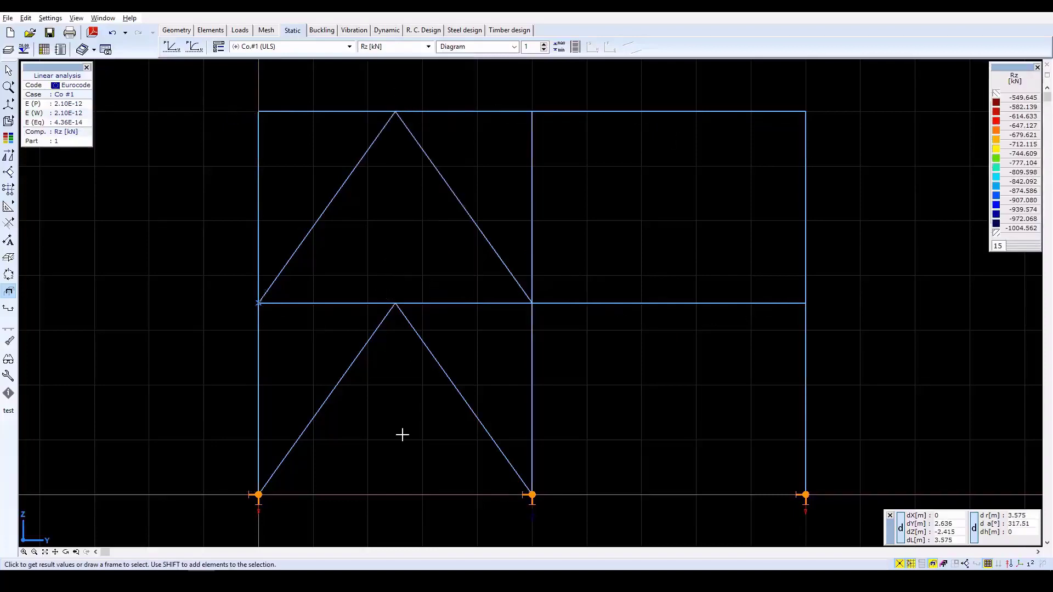
{"action": "left_click", "coordinate": [219, 46]}
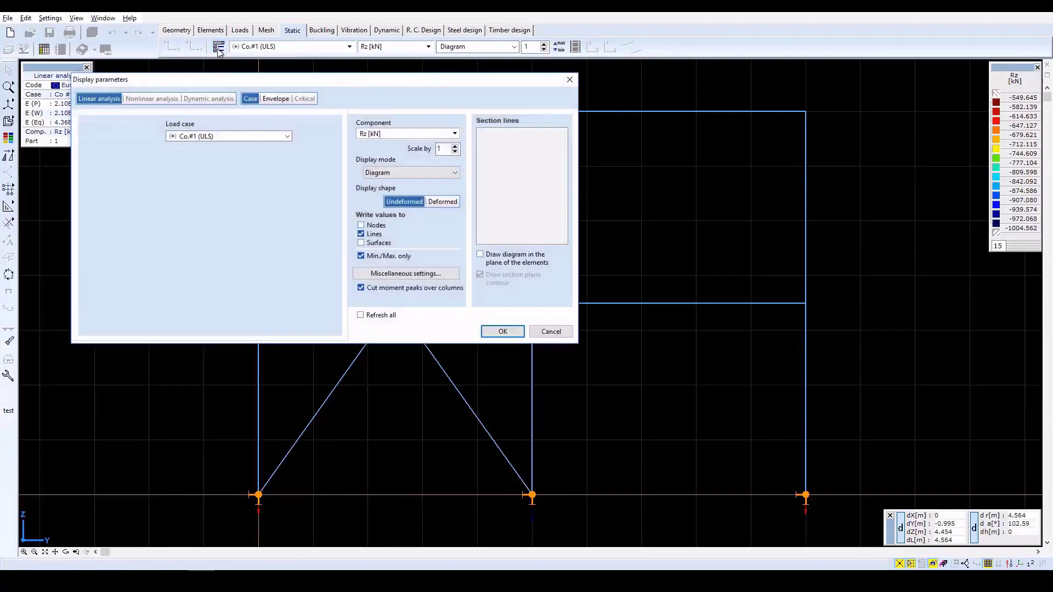
{"action": "left_click", "coordinate": [377, 226]}
{"action": "left_click", "coordinate": [502, 332]}
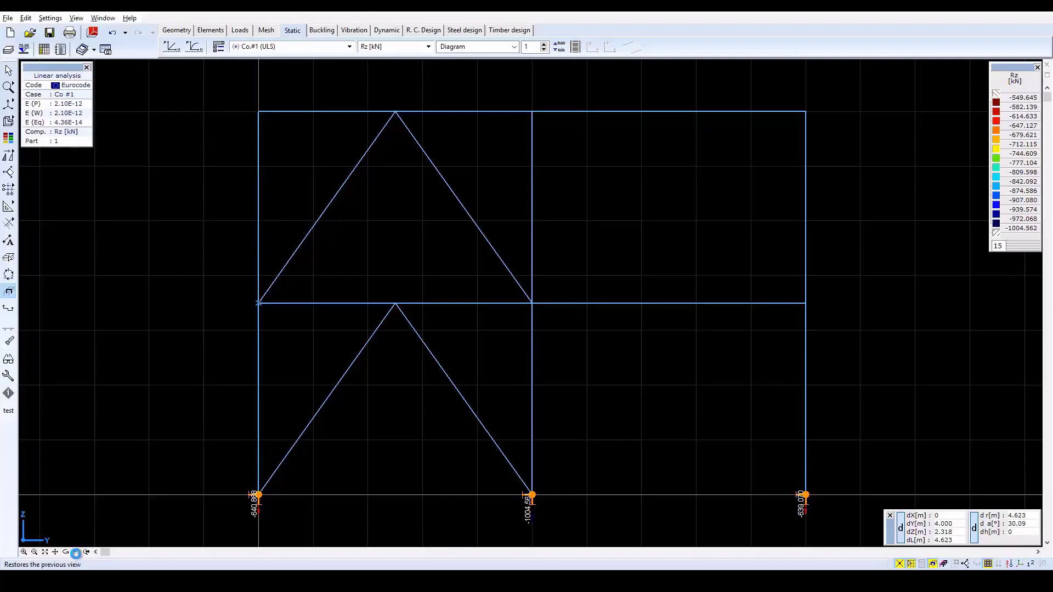
Restore the perspective view and turn off the part filter to show the support reactions of the whole frame.
{"action": "left_click", "coordinate": [75, 553]}
{"action": "left_click", "coordinate": [933, 564]}
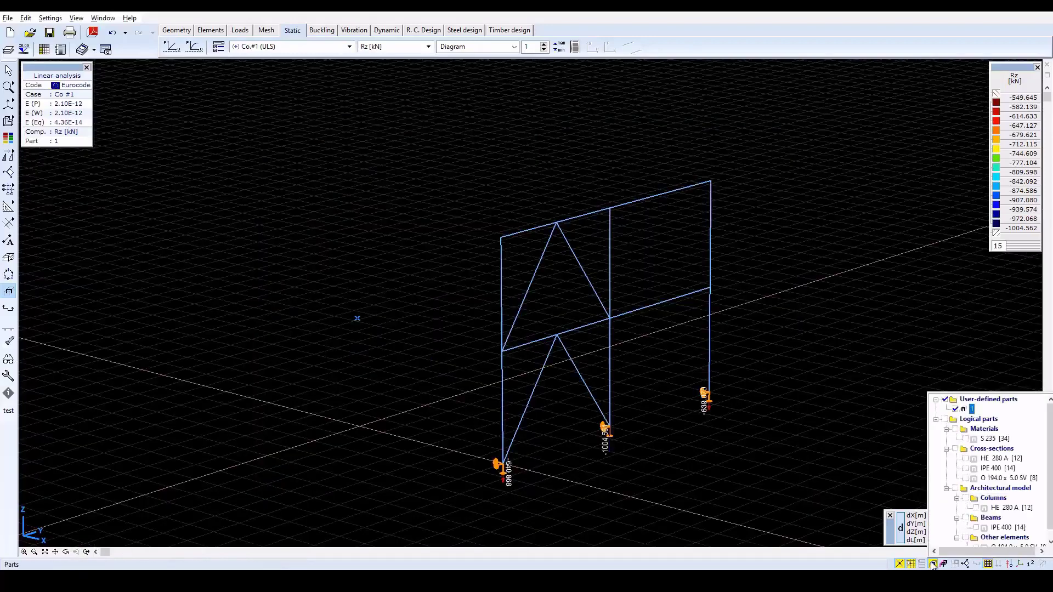
{"action": "left_click", "coordinate": [933, 564]}
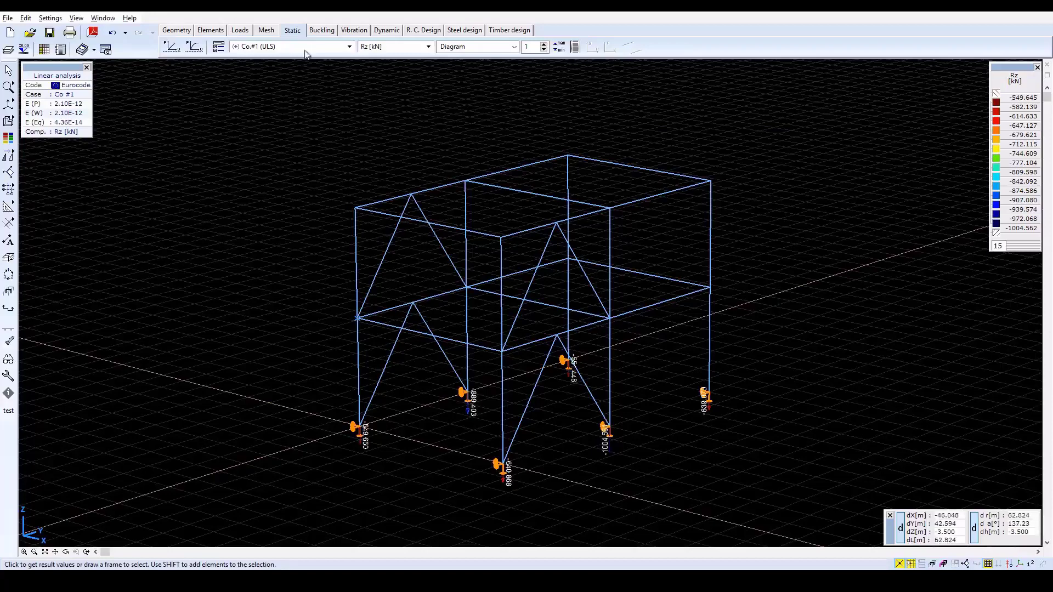
Start defining steel design parameters for the lower and upper segments of the four HE 280 A corner columns.
{"action": "left_click", "coordinate": [464, 31]}
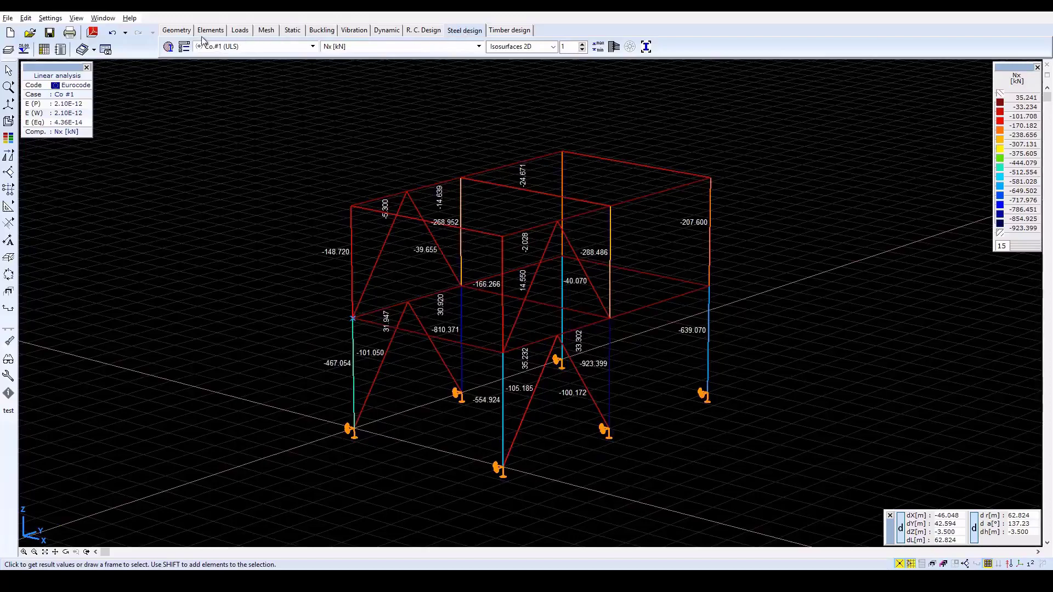
{"action": "left_click", "coordinate": [168, 48]}
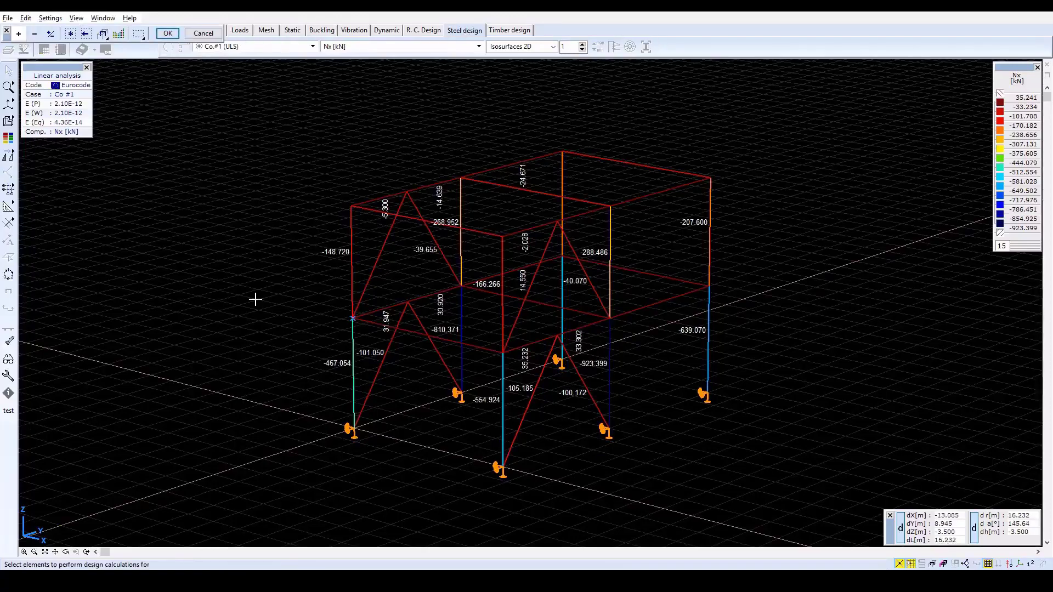
{"action": "left_click", "coordinate": [352, 277]}
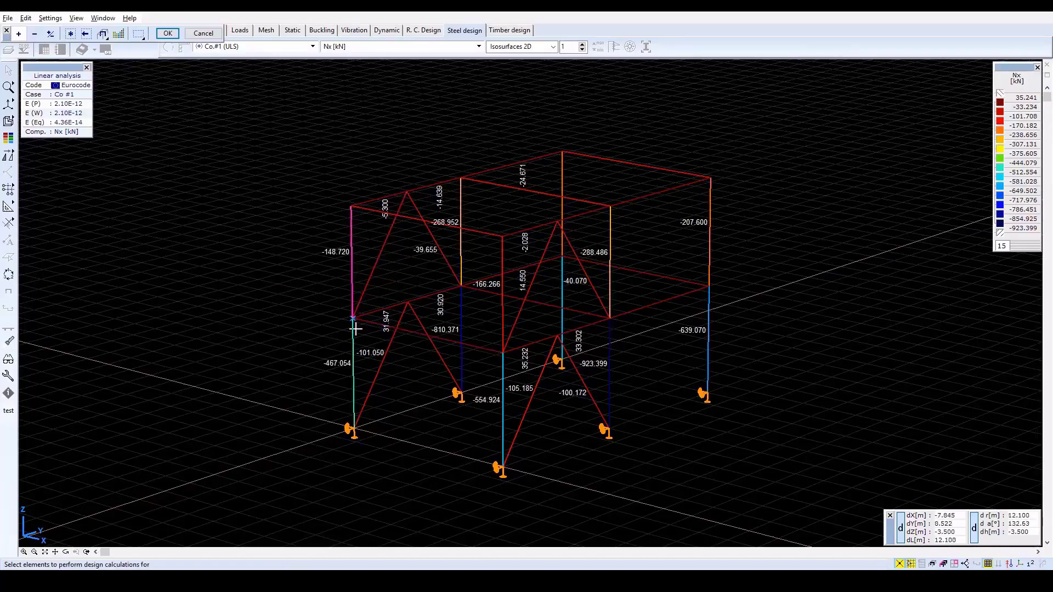
{"action": "left_click", "coordinate": [354, 344]}
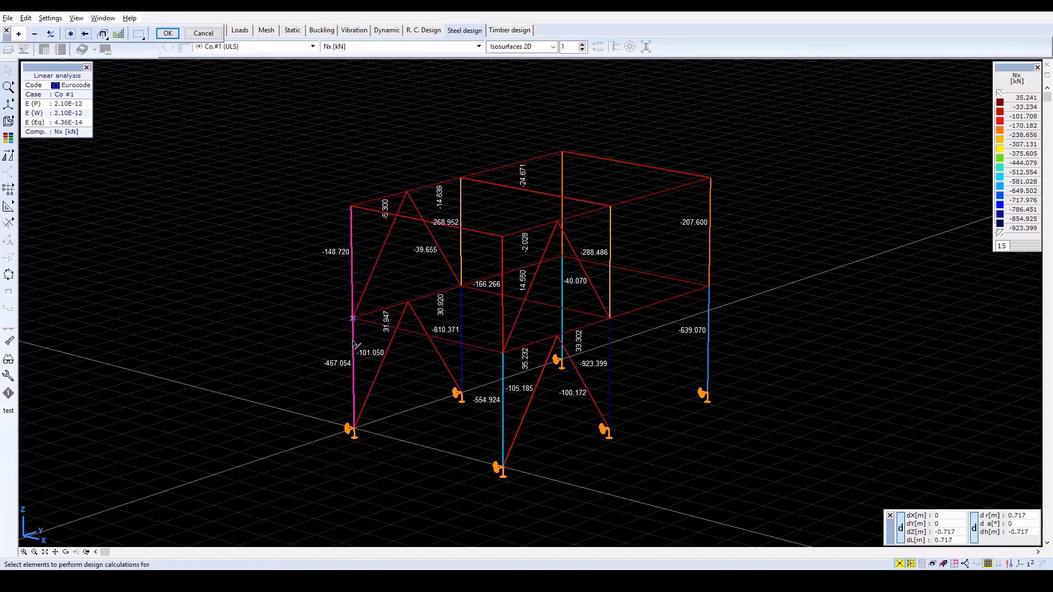
{"action": "left_click", "coordinate": [504, 395]}
{"action": "left_click", "coordinate": [501, 329]}
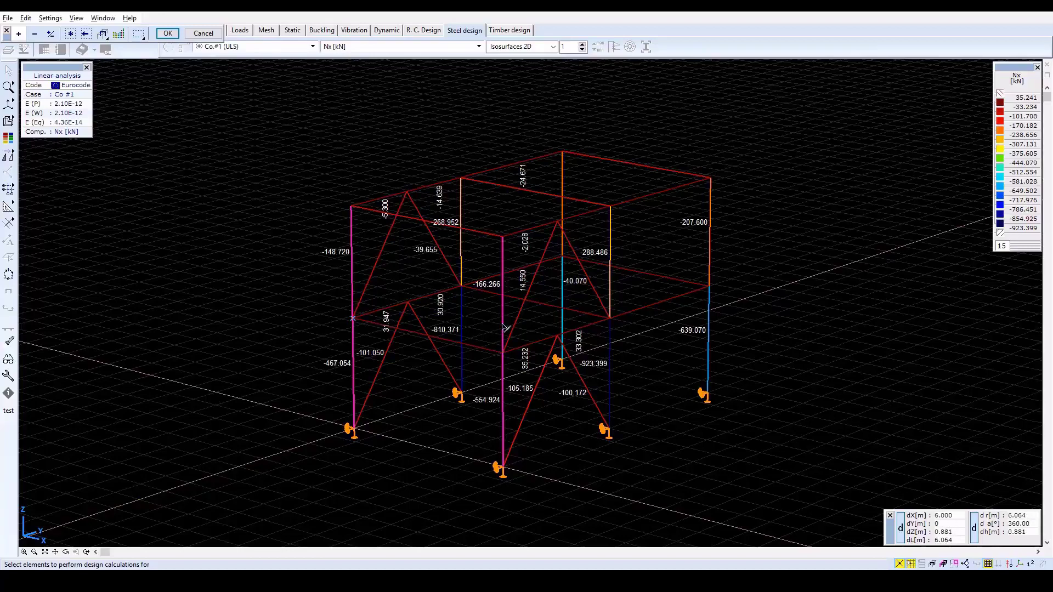
{"action": "left_click", "coordinate": [565, 170]}
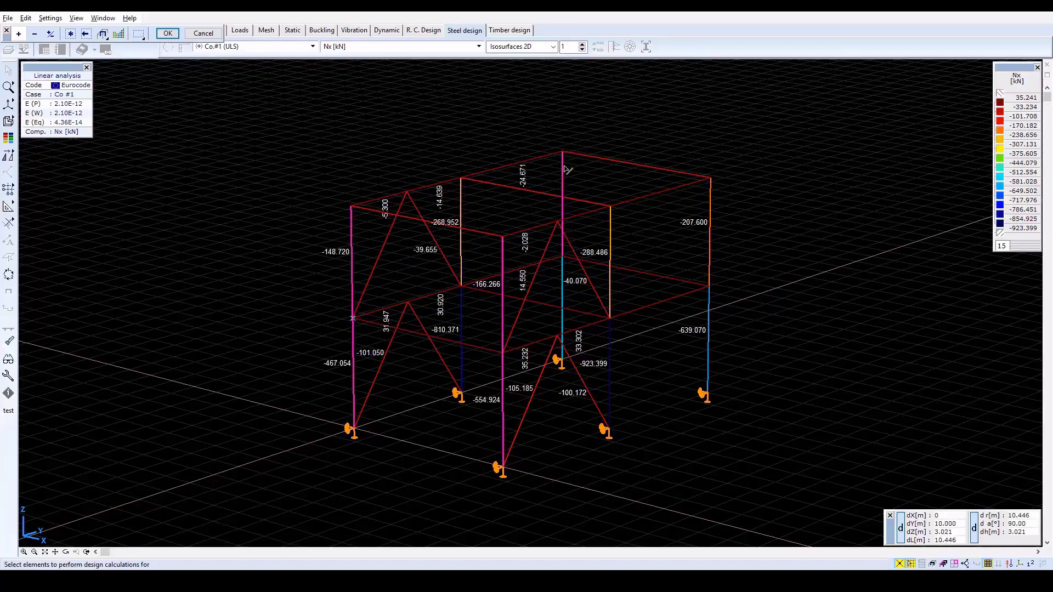
{"action": "left_click", "coordinate": [563, 272]}
{"action": "left_click", "coordinate": [707, 250]}
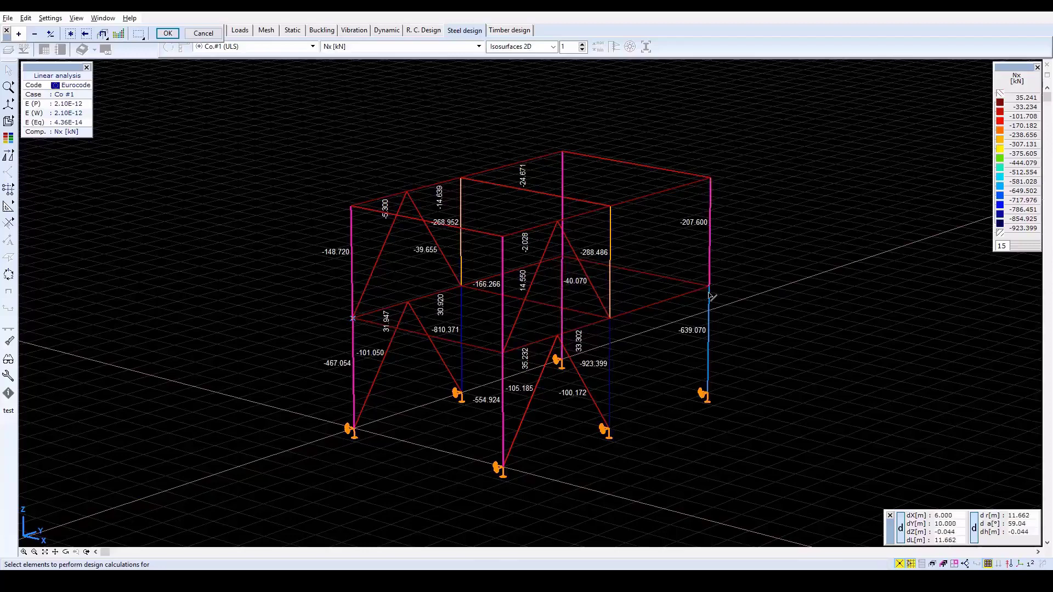
{"action": "left_click", "coordinate": [709, 312]}
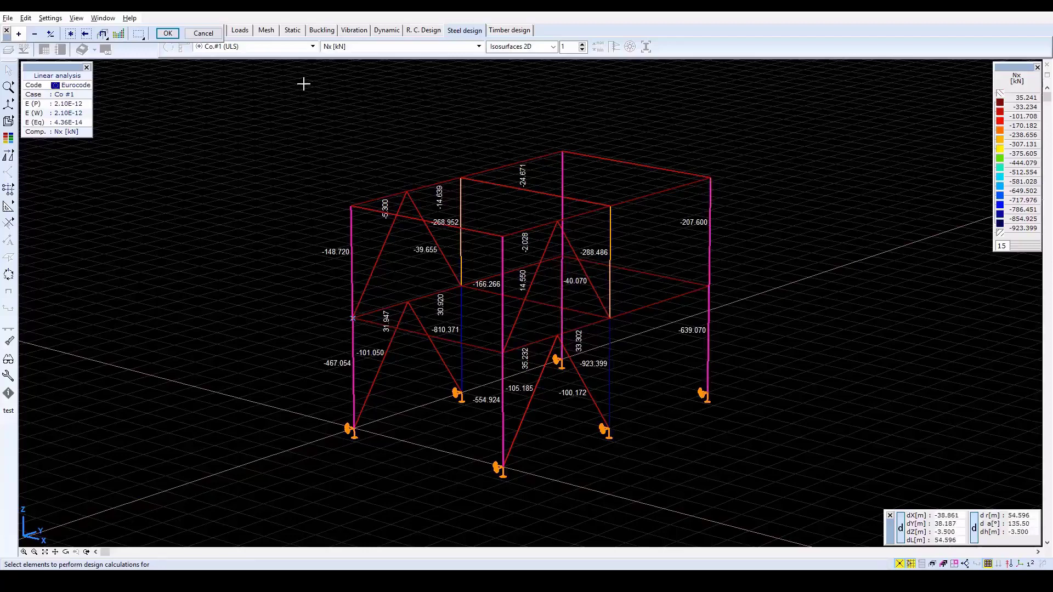
{"action": "left_click", "coordinate": [168, 34]}
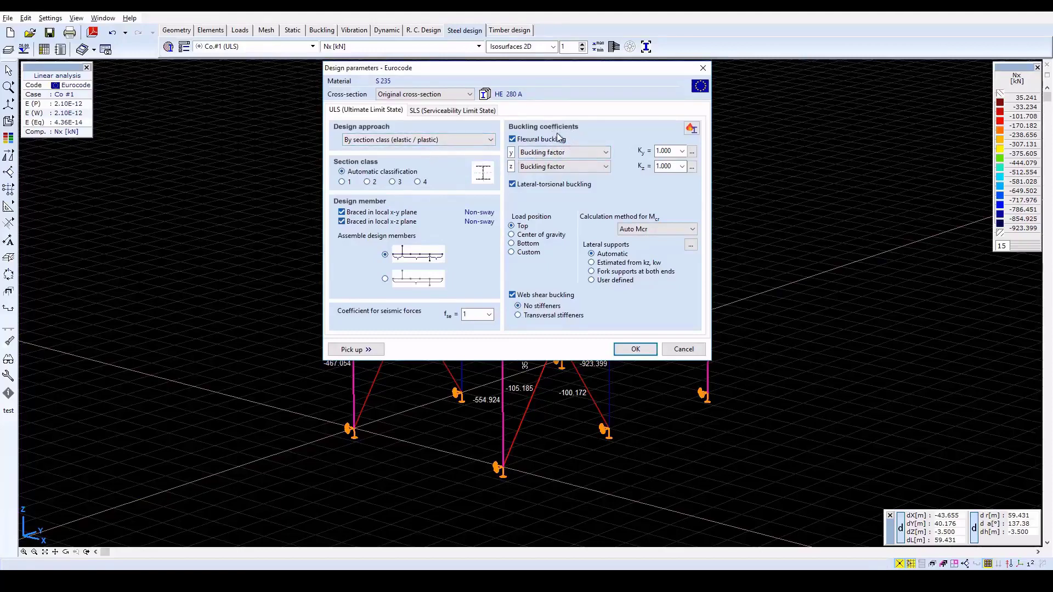
Set the columns' flexural buckling factor Ky to 1.25, keep Auto Mcr for lateral-torsional buckling, and accept the design parameters.
{"action": "double_click", "coordinate": [670, 152]}
{"action": "type", "text": "1.25"}
{"action": "left_click", "coordinate": [658, 228]}
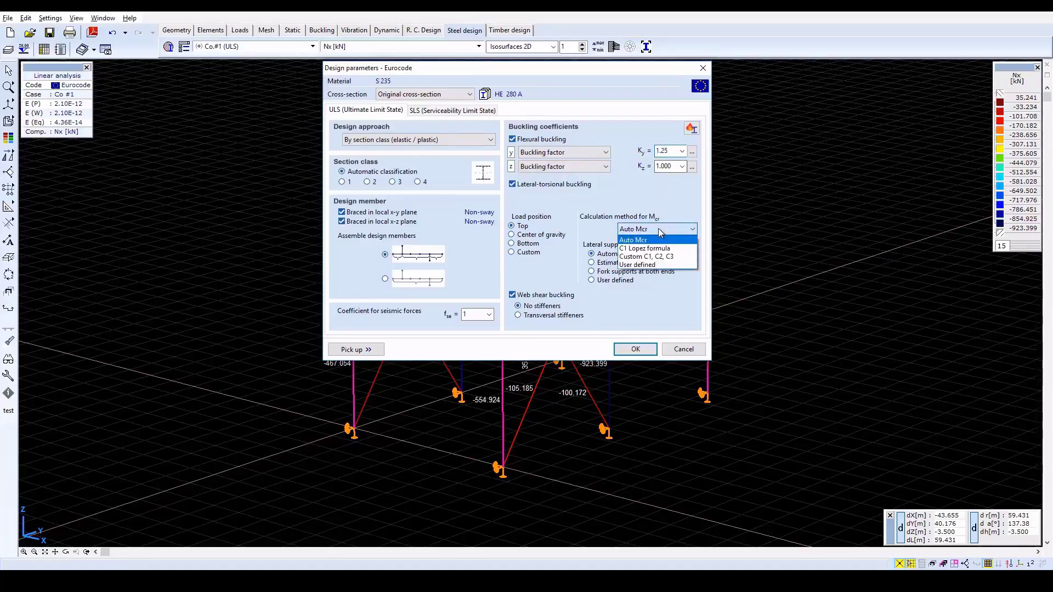
{"action": "left_click", "coordinate": [658, 228]}
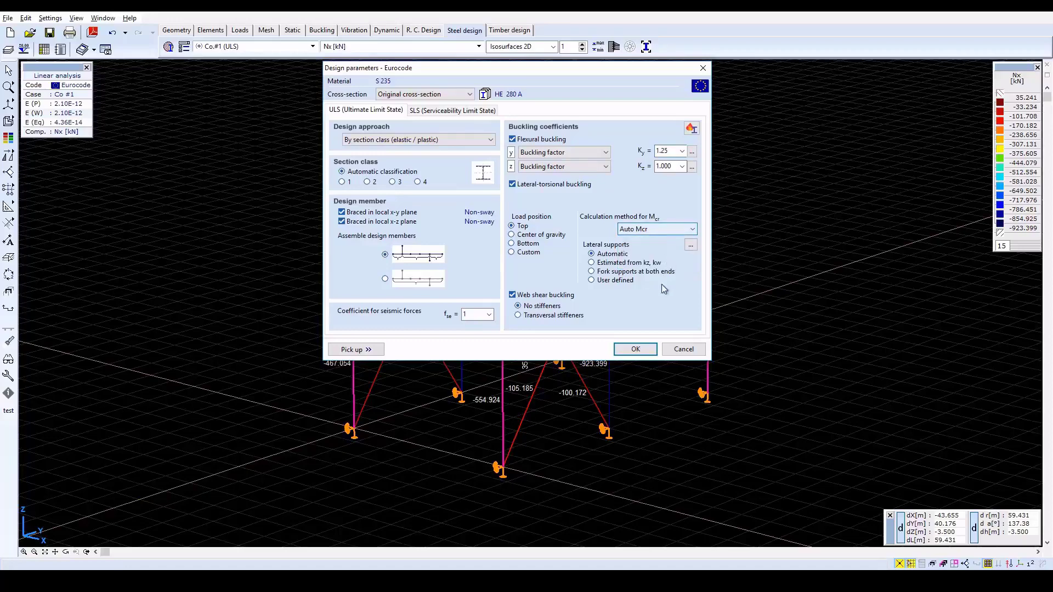
{"action": "left_click", "coordinate": [638, 349]}
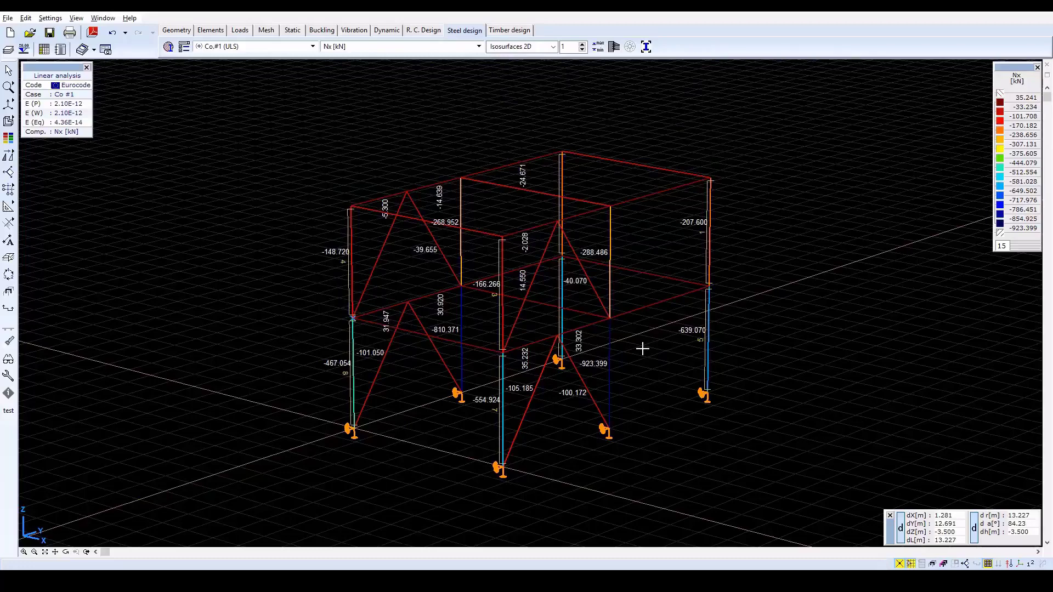
Display the N-M-V (Axial force-Bending-Shear) analysis result on the columns, followed by the Utilization ULS result.
{"action": "left_click", "coordinate": [479, 47]}
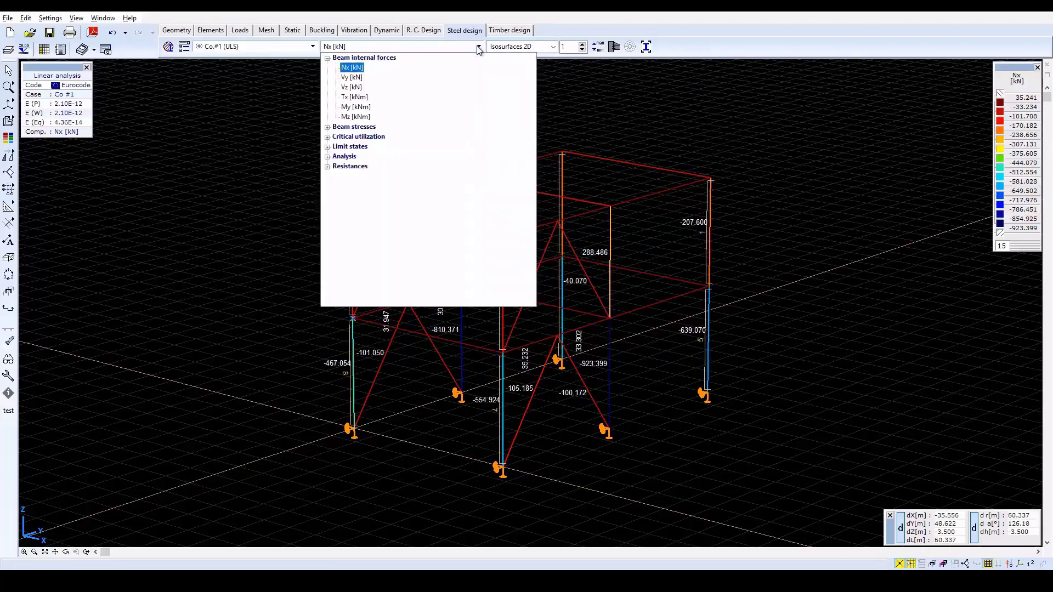
{"action": "left_click", "coordinate": [328, 157]}
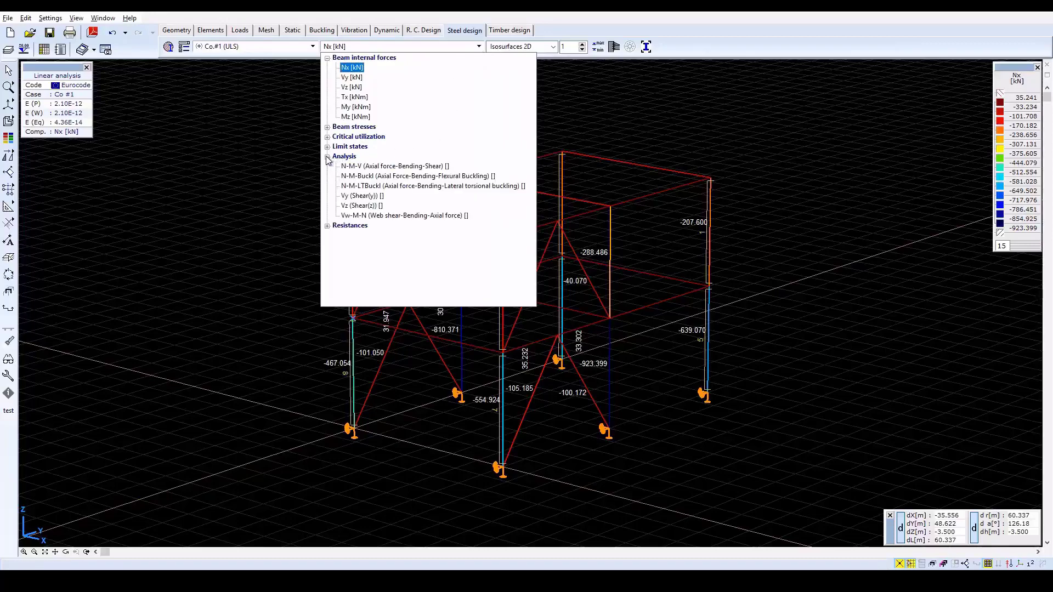
{"action": "left_click", "coordinate": [357, 167]}
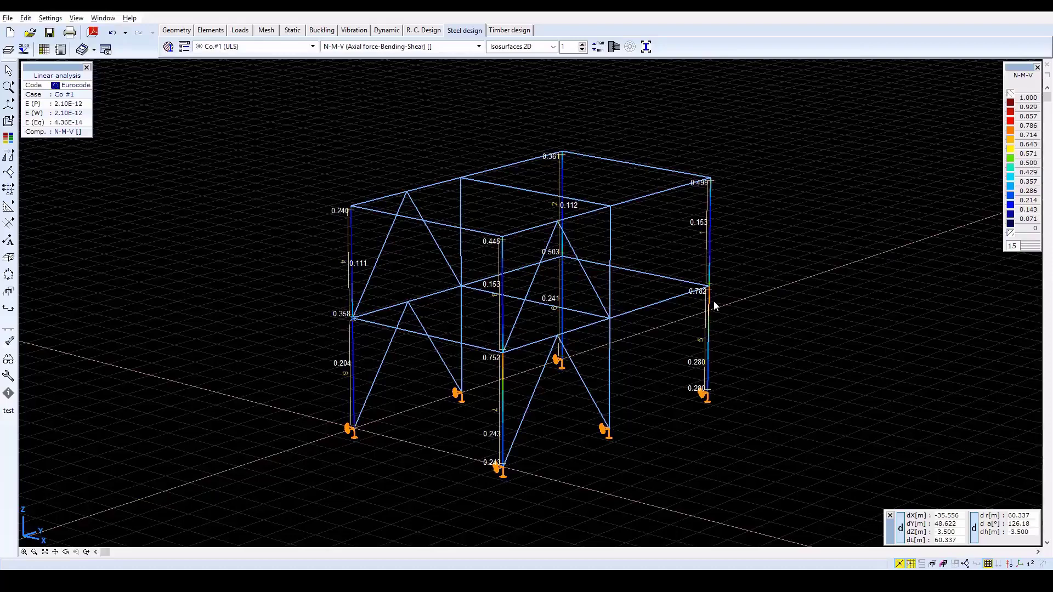
{"action": "left_click", "coordinate": [362, 48]}
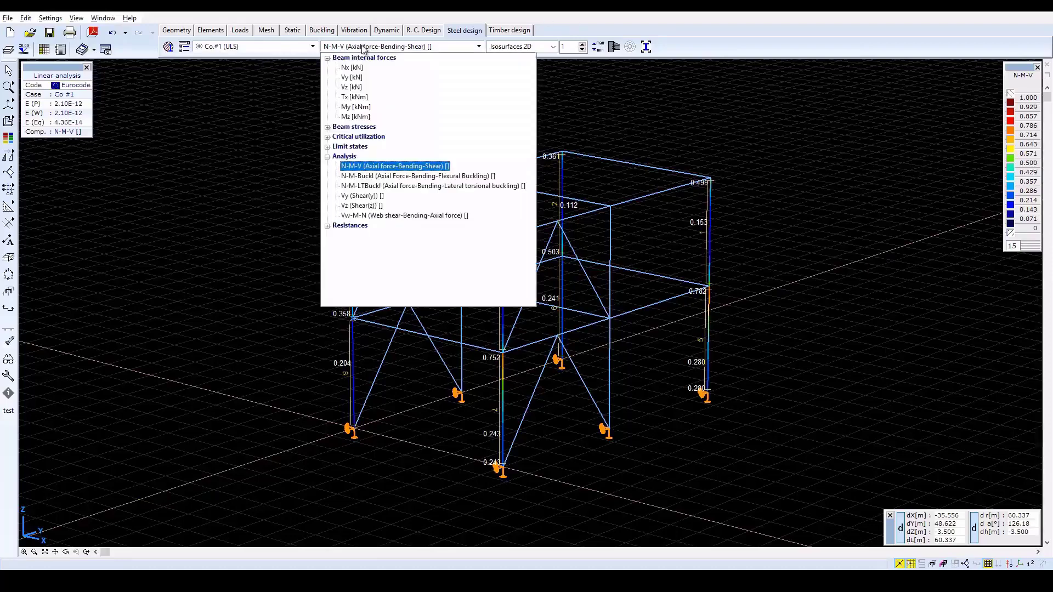
{"action": "left_click", "coordinate": [327, 147]}
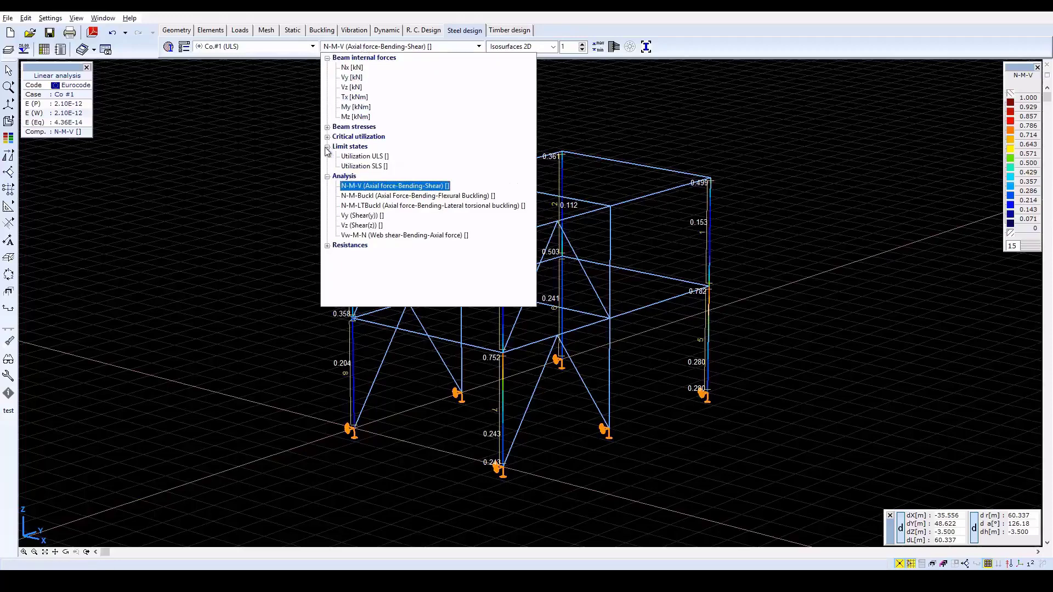
{"action": "left_click", "coordinate": [364, 157]}
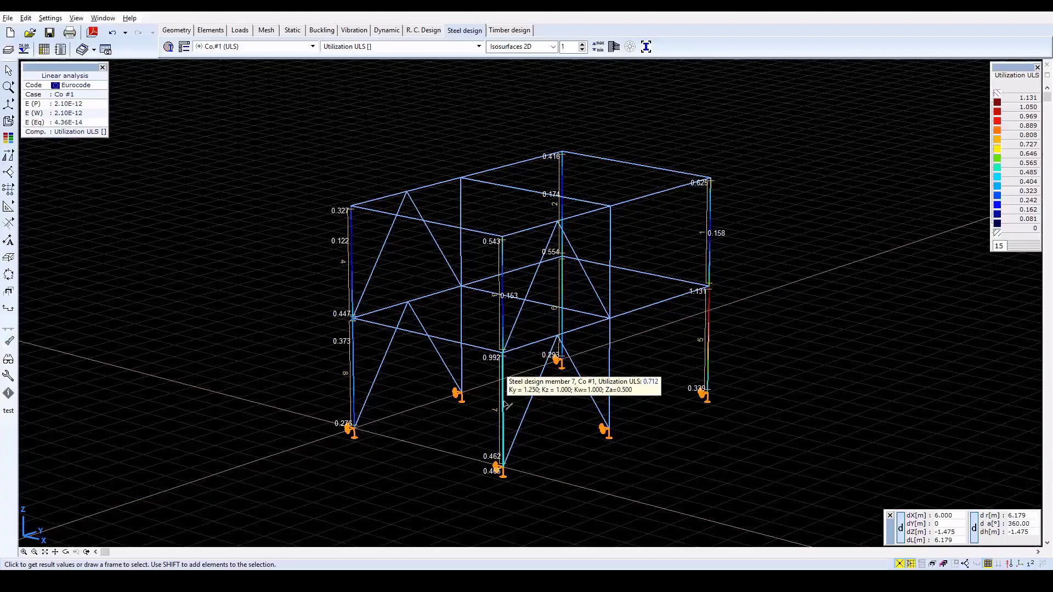
Examine the Eurocode check diagrams and the full design calculations of steel design member 7.
{"action": "left_click", "coordinate": [506, 405]}
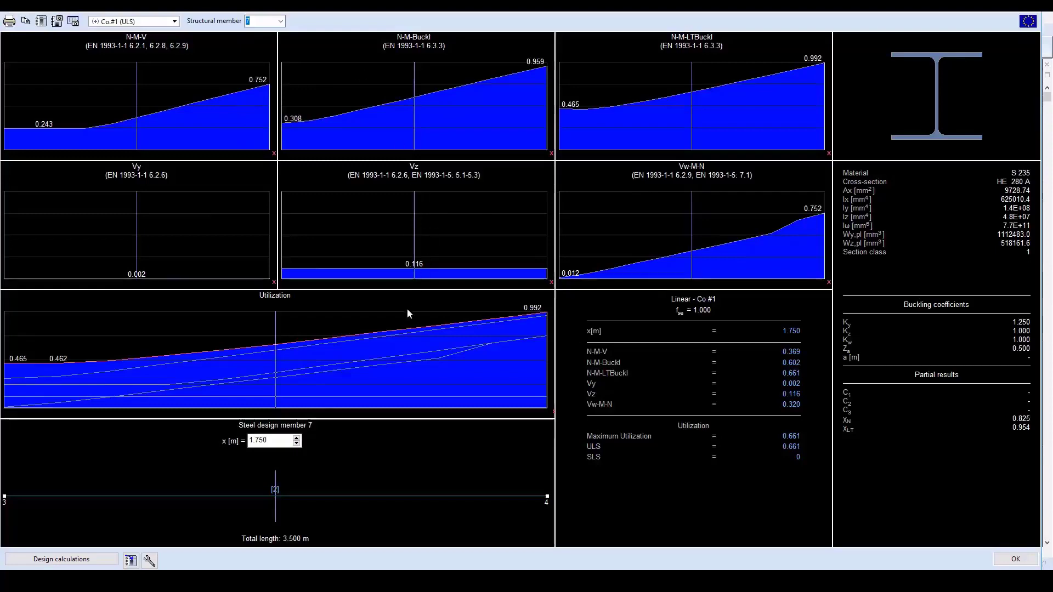
{"action": "left_click", "coordinate": [100, 557]}
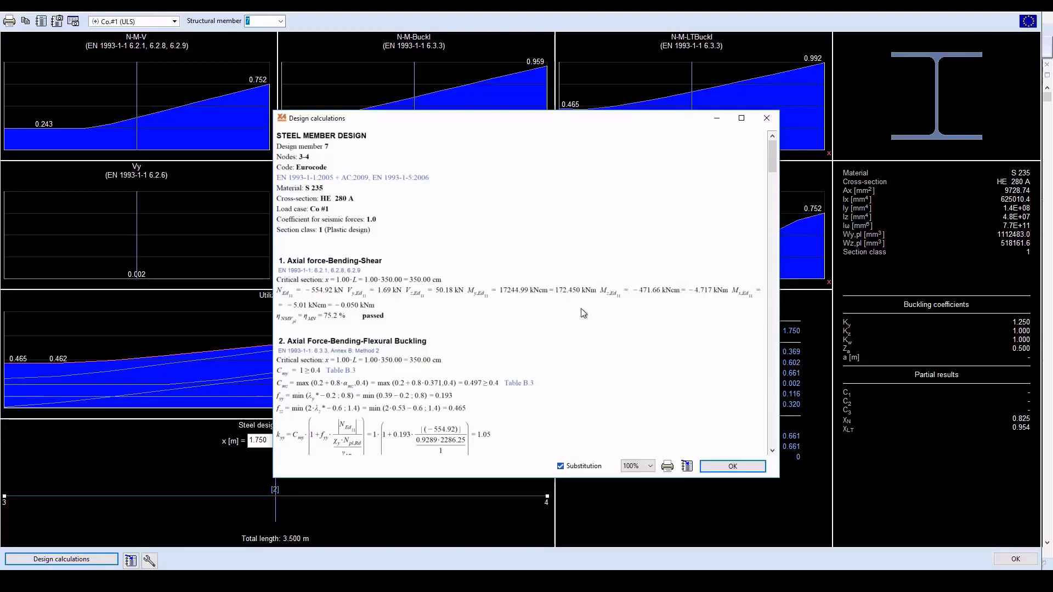
{"action": "scroll", "coordinate": [583, 313], "scroll_direction": "down", "scroll_amount": 15}
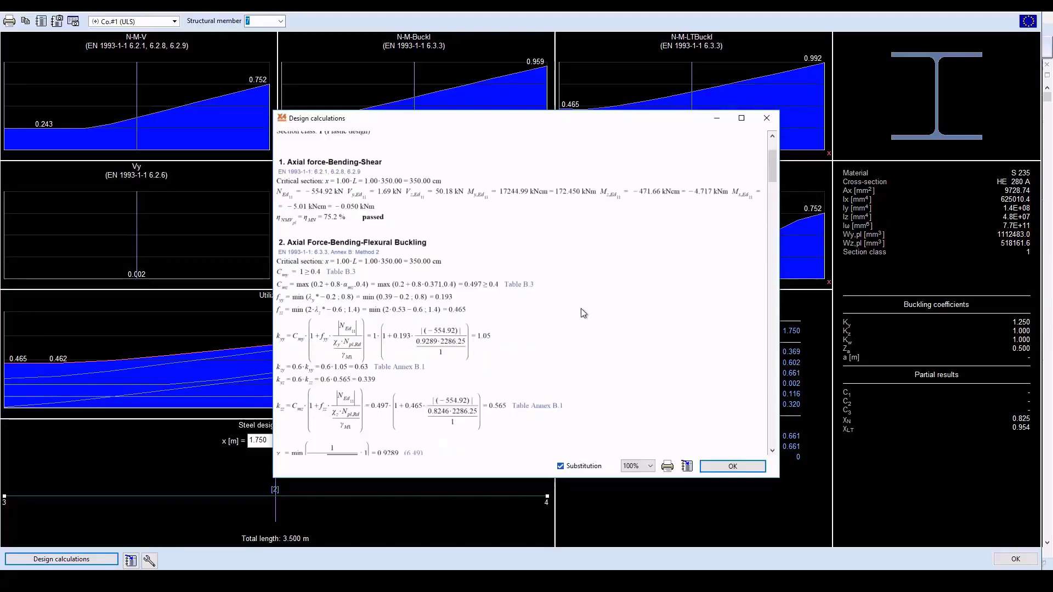
{"action": "scroll", "coordinate": [584, 313], "scroll_direction": "down", "scroll_amount": 3}
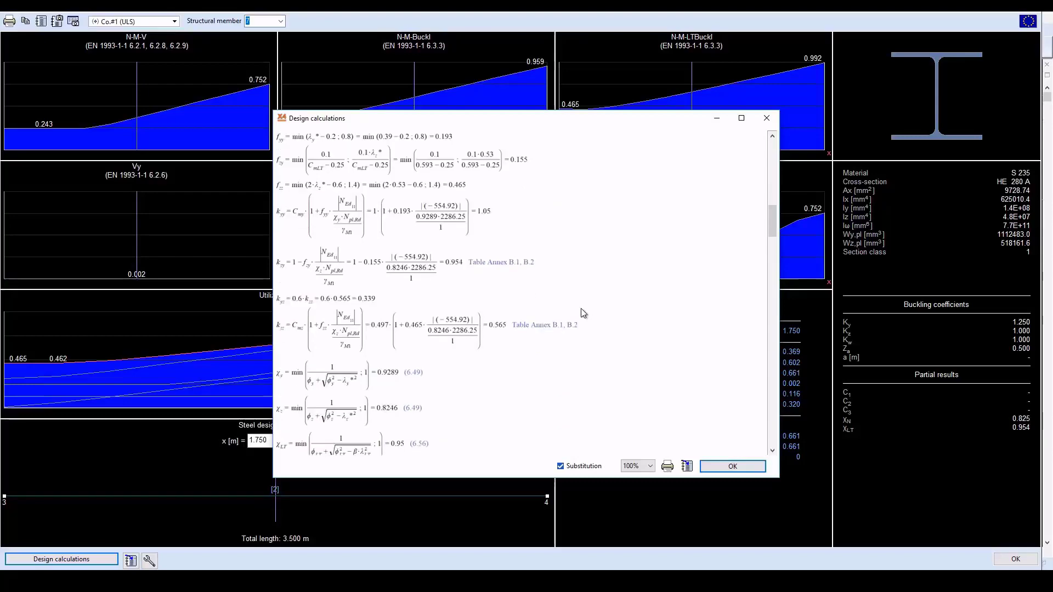
{"action": "scroll", "coordinate": [583, 313], "scroll_direction": "down", "scroll_amount": 12}
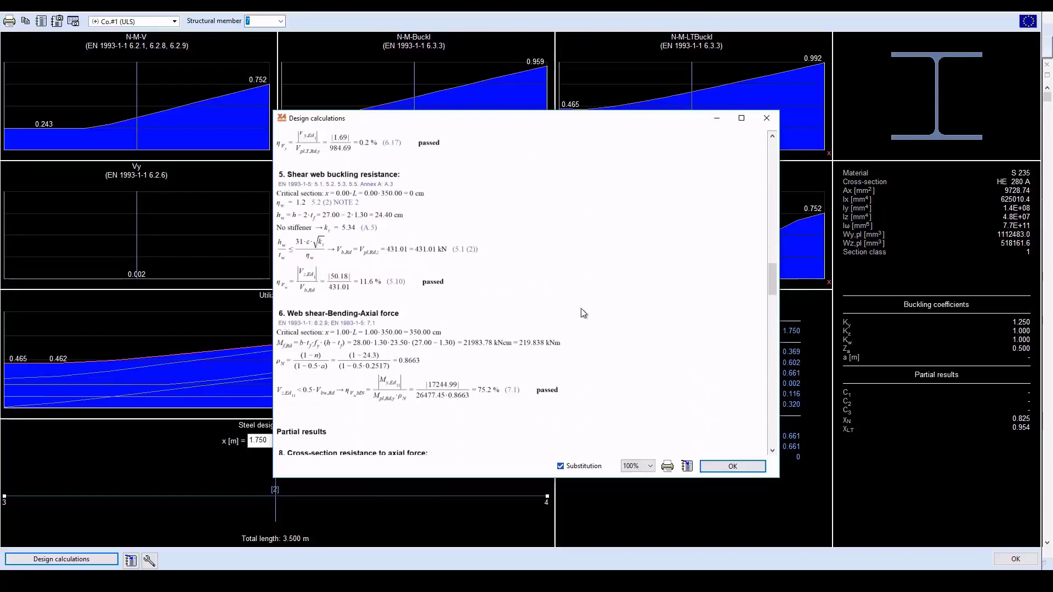
{"action": "scroll", "coordinate": [582, 310], "scroll_direction": "down", "scroll_amount": 15}
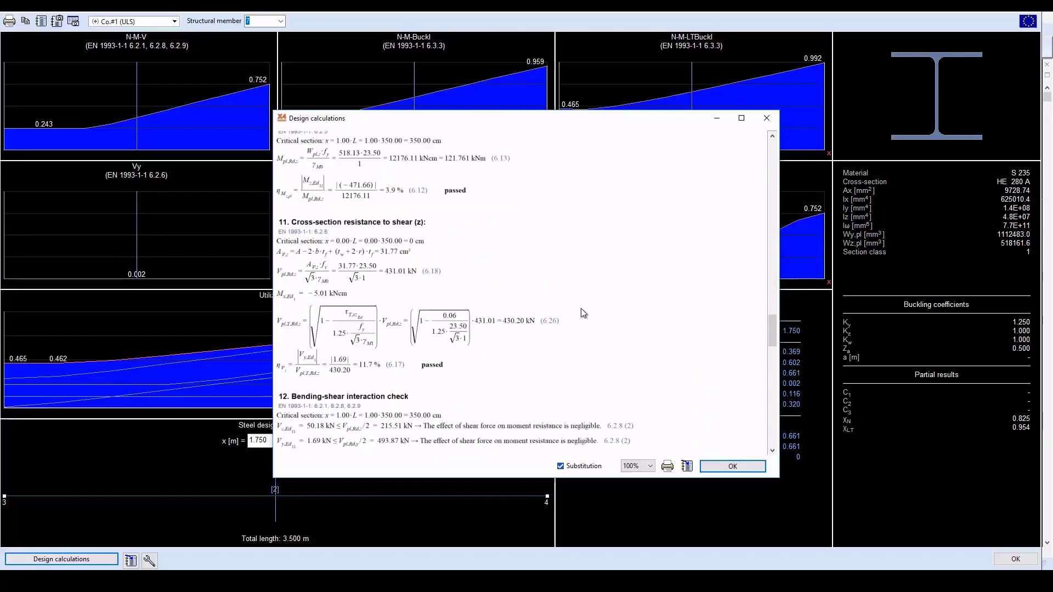
{"action": "scroll", "coordinate": [583, 313], "scroll_direction": "down", "scroll_amount": 15}
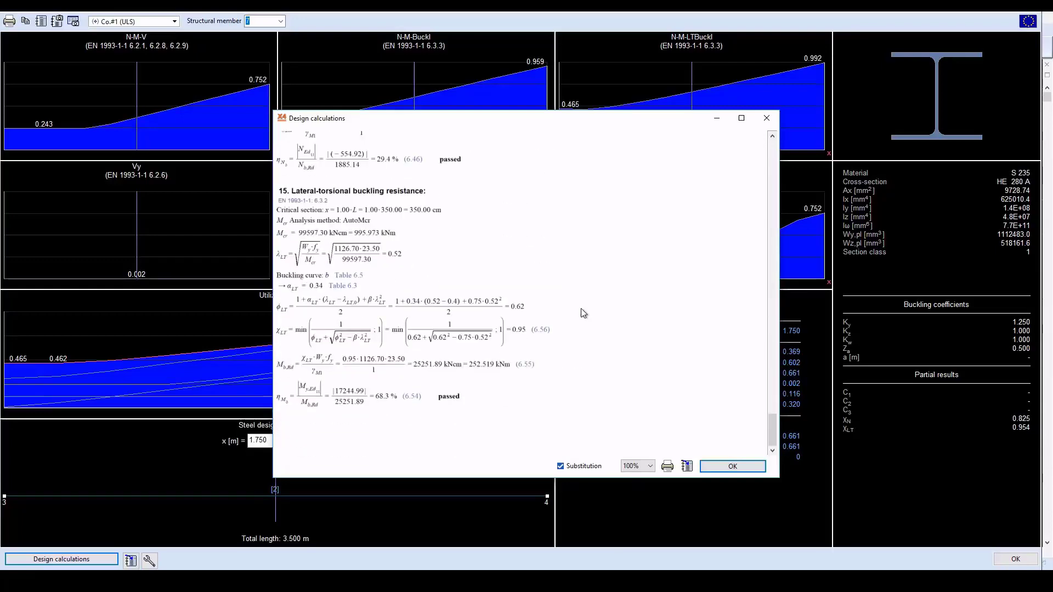
{"action": "left_click", "coordinate": [727, 466]}
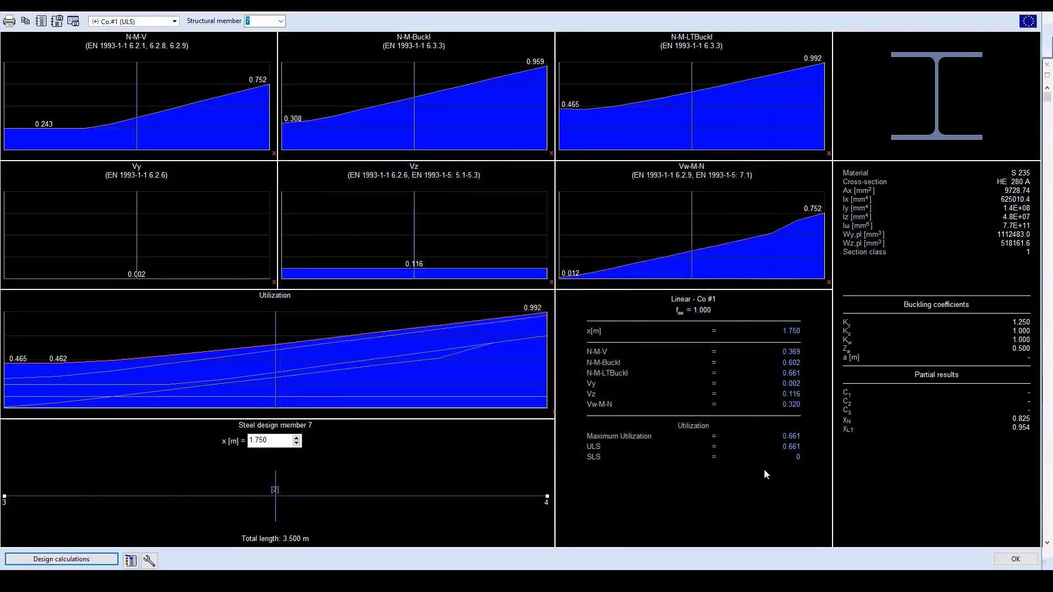
{"action": "left_click", "coordinate": [1016, 558]}
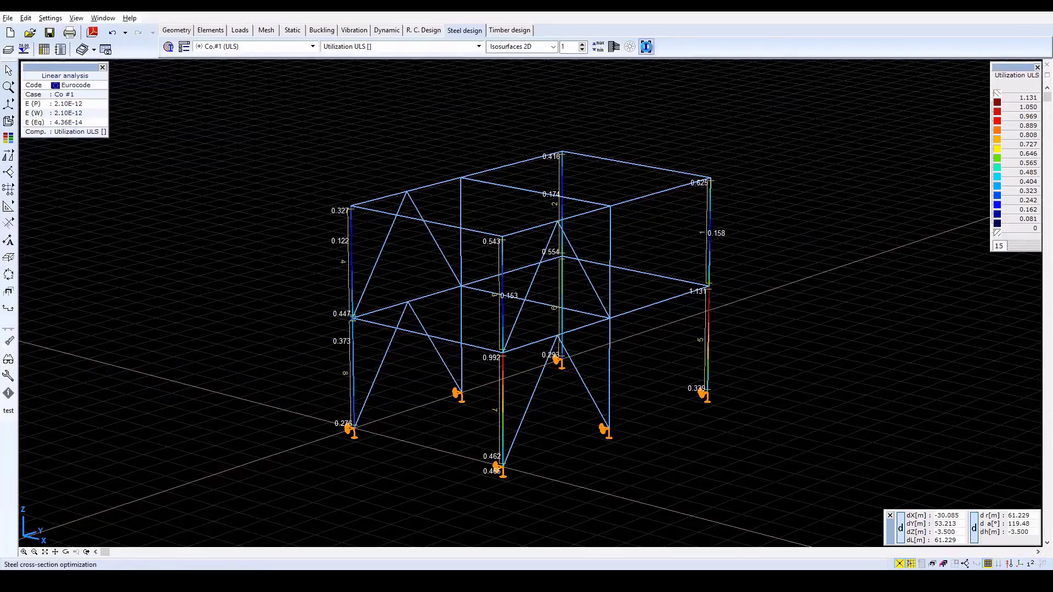
In steel cross-section optimization, start a new group named "lower columns" formed from members with the same properties.
{"action": "left_click", "coordinate": [647, 47]}
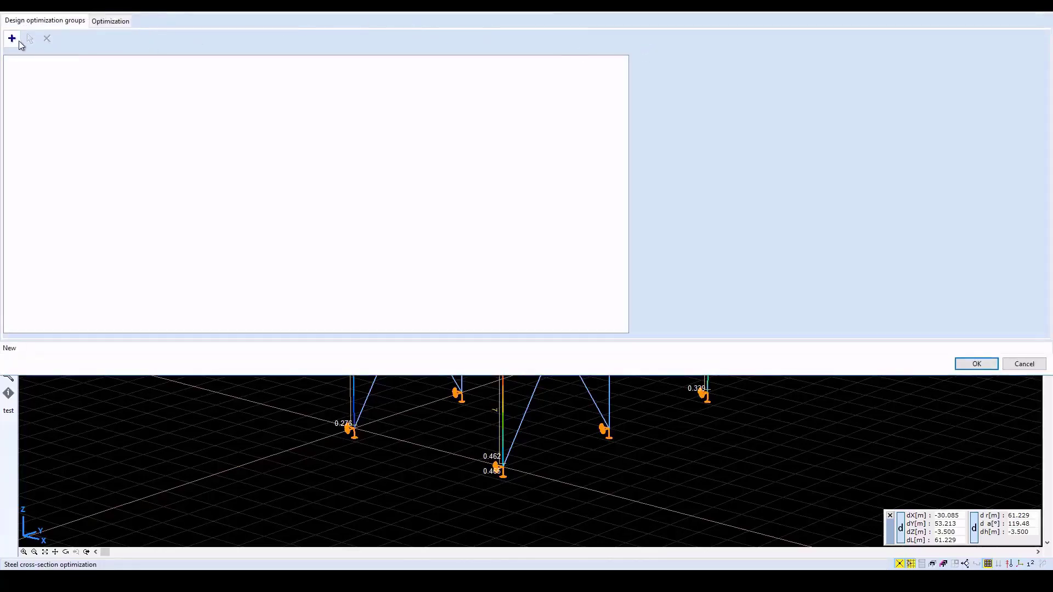
{"action": "left_click_drag", "start_coordinate": [193, 10], "coordinate": [212, 70]}
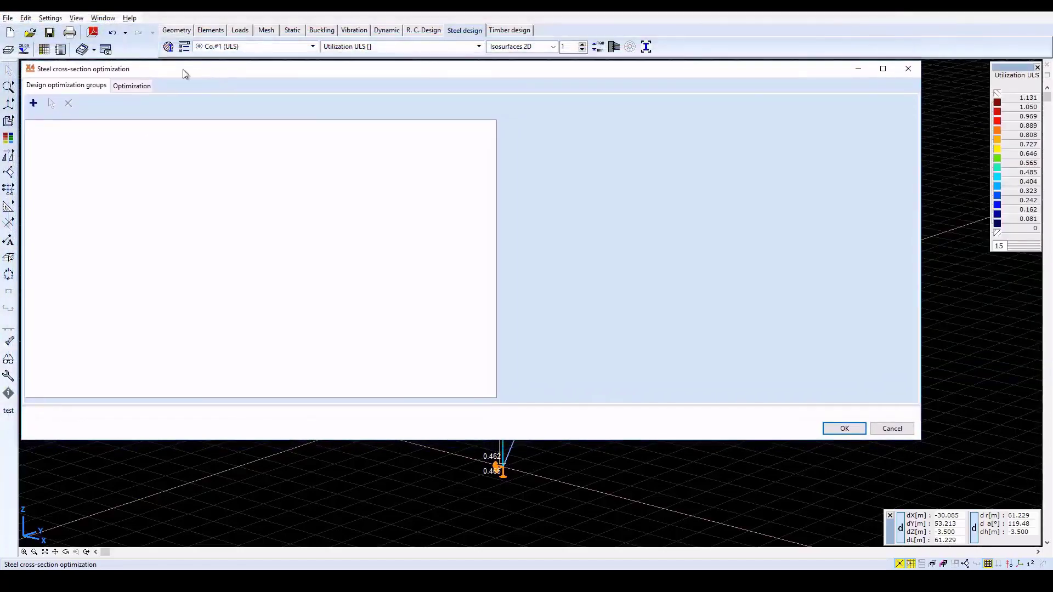
{"action": "left_click", "coordinate": [34, 103]}
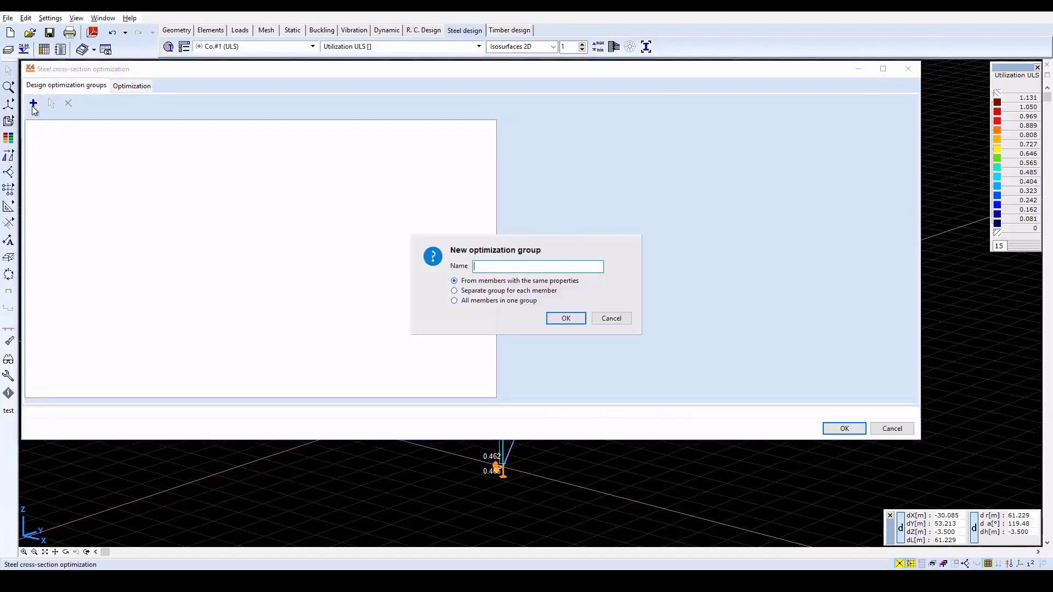
{"action": "type", "text": "lower columns"}
{"action": "left_click", "coordinate": [576, 317]}
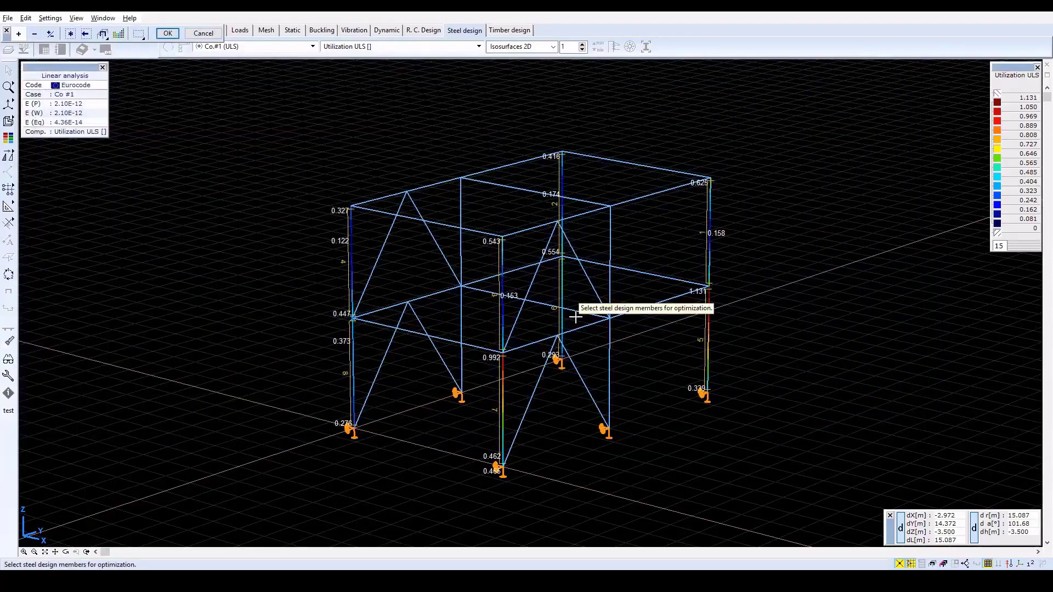
Assign the four lower corner column members to the new optimization group.
{"action": "left_click", "coordinate": [354, 373]}
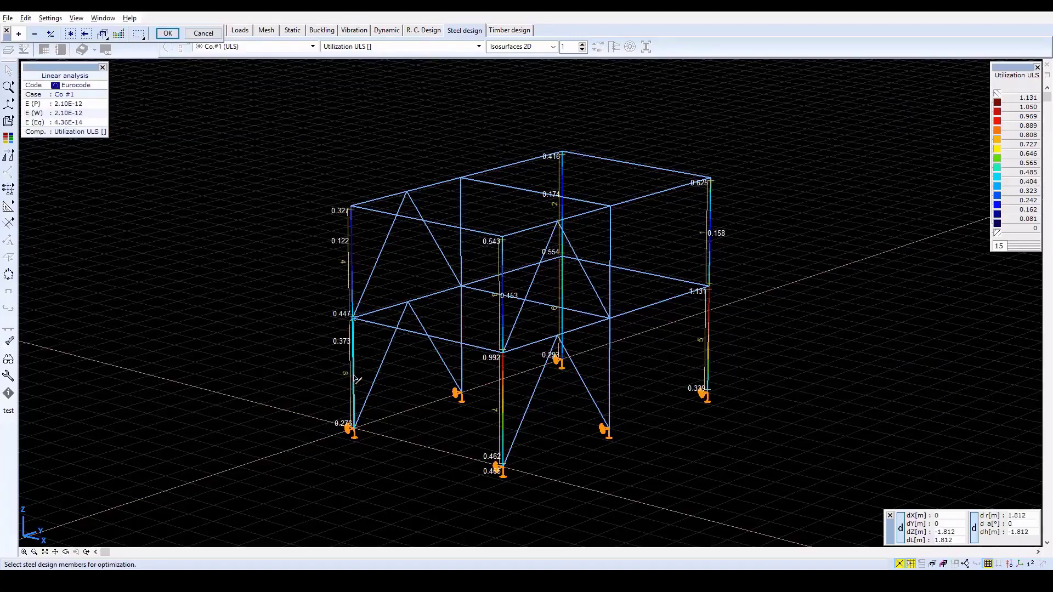
{"action": "left_click", "coordinate": [355, 378]}
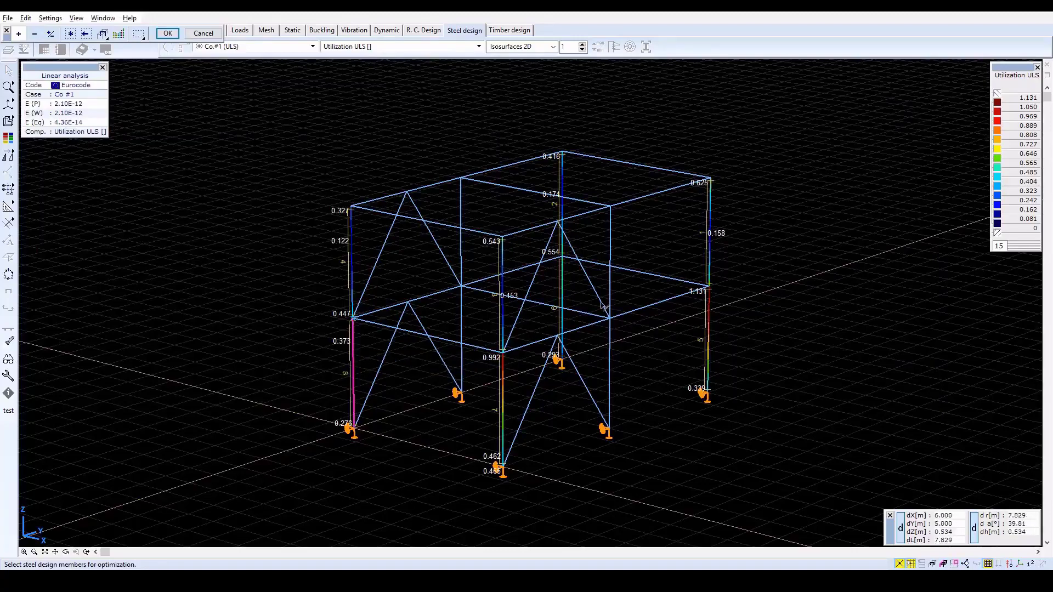
{"action": "left_click", "coordinate": [566, 295]}
{"action": "left_click", "coordinate": [505, 400]}
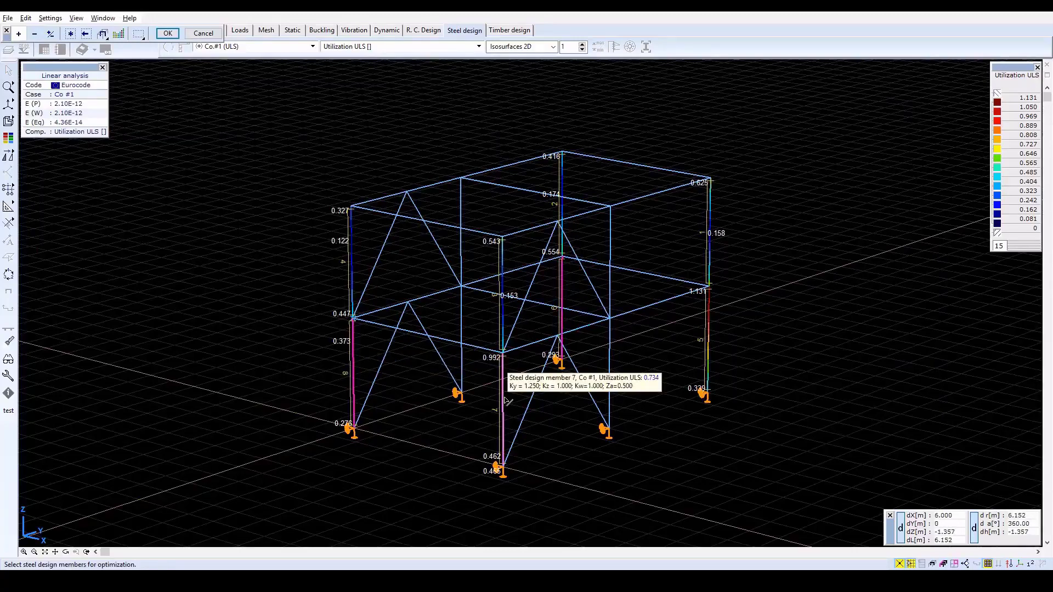
{"action": "left_click", "coordinate": [709, 351]}
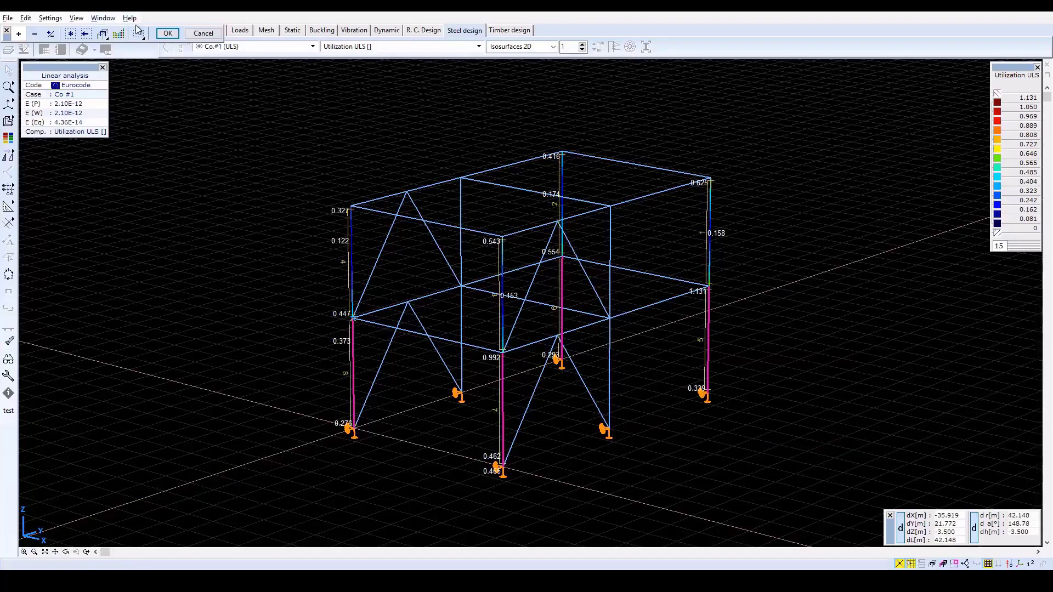
{"action": "left_click", "coordinate": [167, 34]}
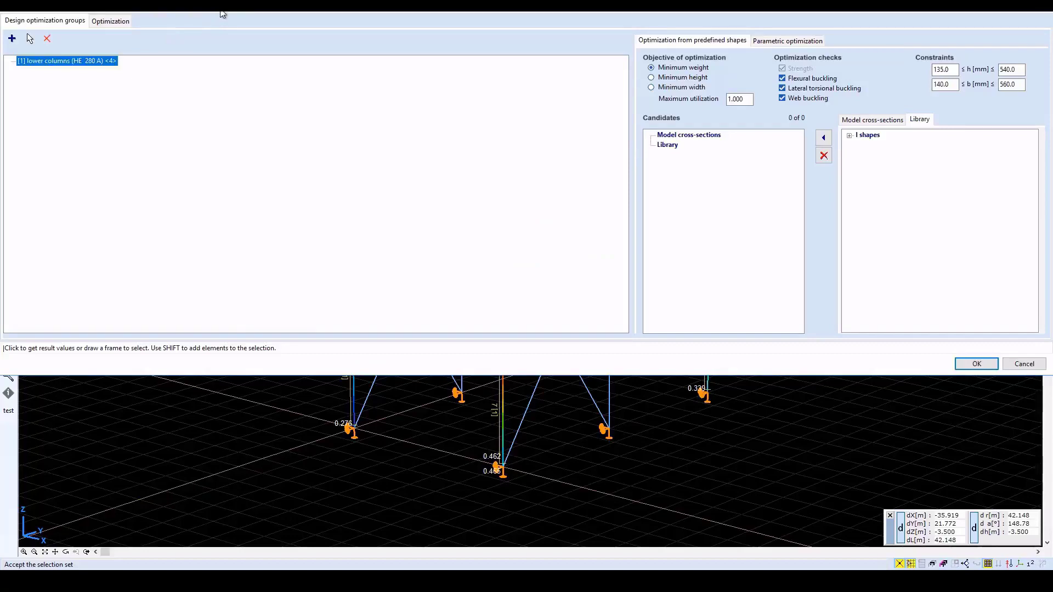
Add the whole HE European wide flange beams series from the I shapes library as candidates for the lower columns group.
{"action": "left_click_drag", "start_coordinate": [223, 13], "coordinate": [242, 74]}
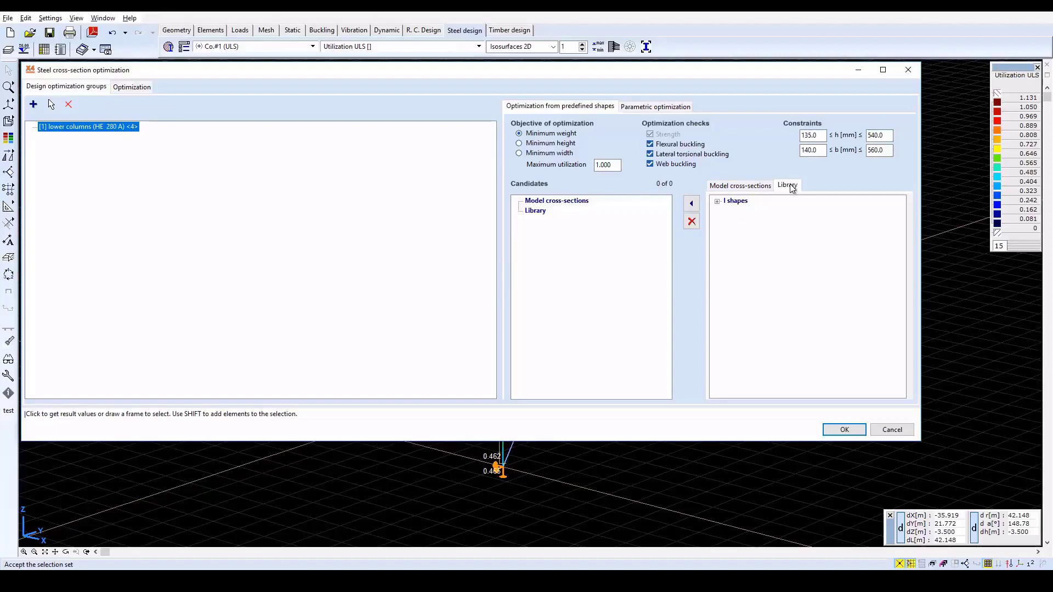
{"action": "left_click", "coordinate": [717, 202]}
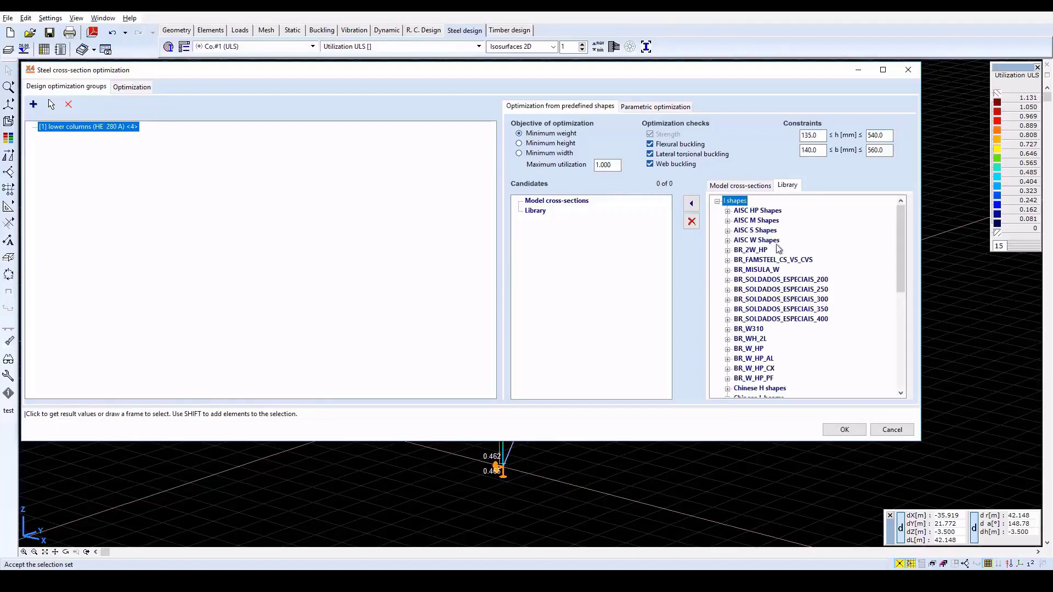
{"action": "scroll", "coordinate": [779, 248], "scroll_direction": "down", "scroll_amount": 3}
{"action": "scroll", "coordinate": [780, 248], "scroll_direction": "down", "scroll_amount": 1}
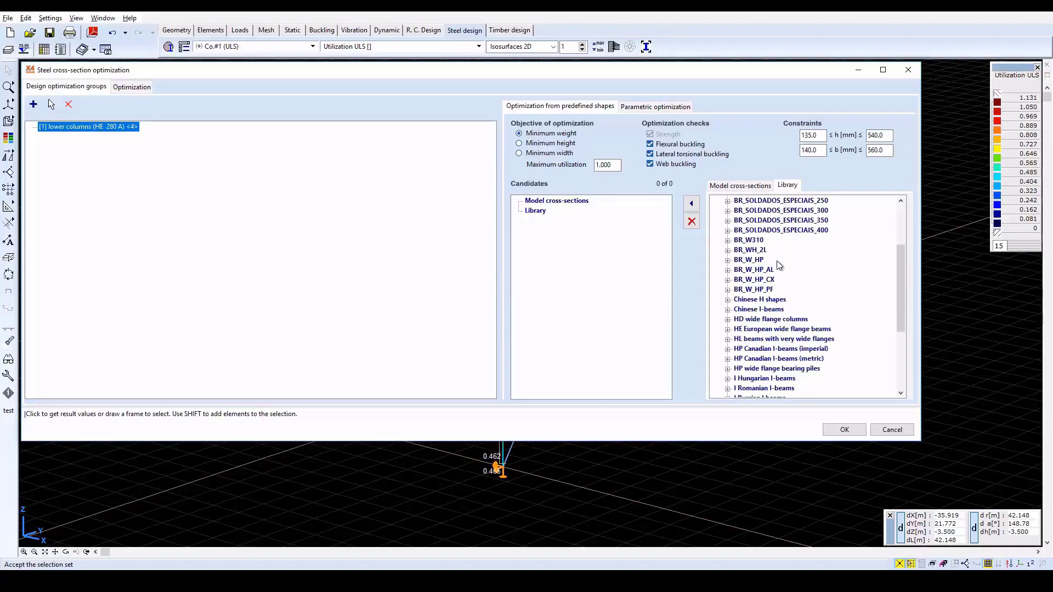
{"action": "double_click", "coordinate": [775, 331]}
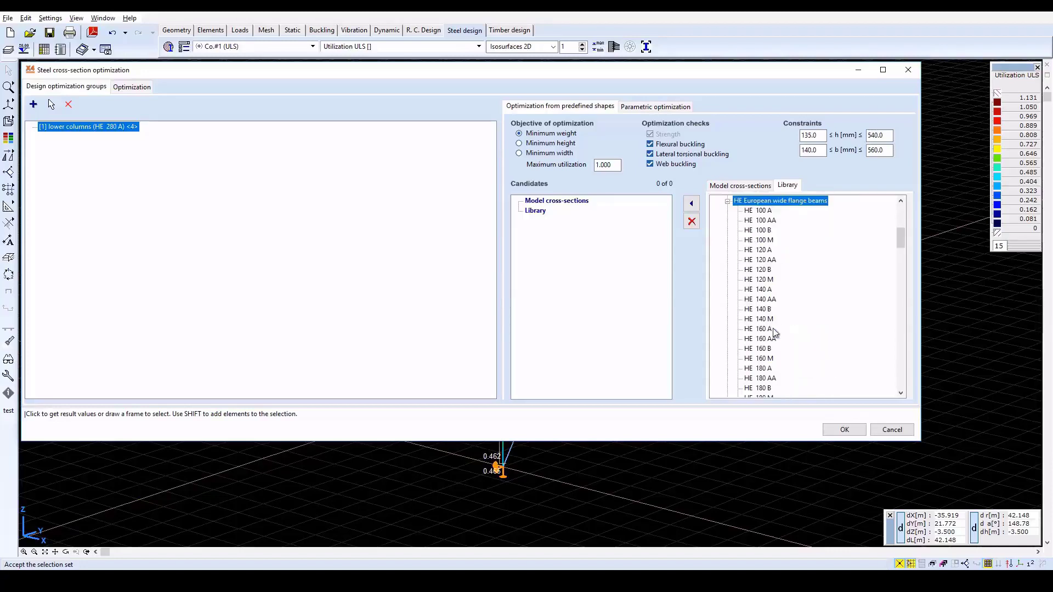
{"action": "left_click", "coordinate": [728, 203]}
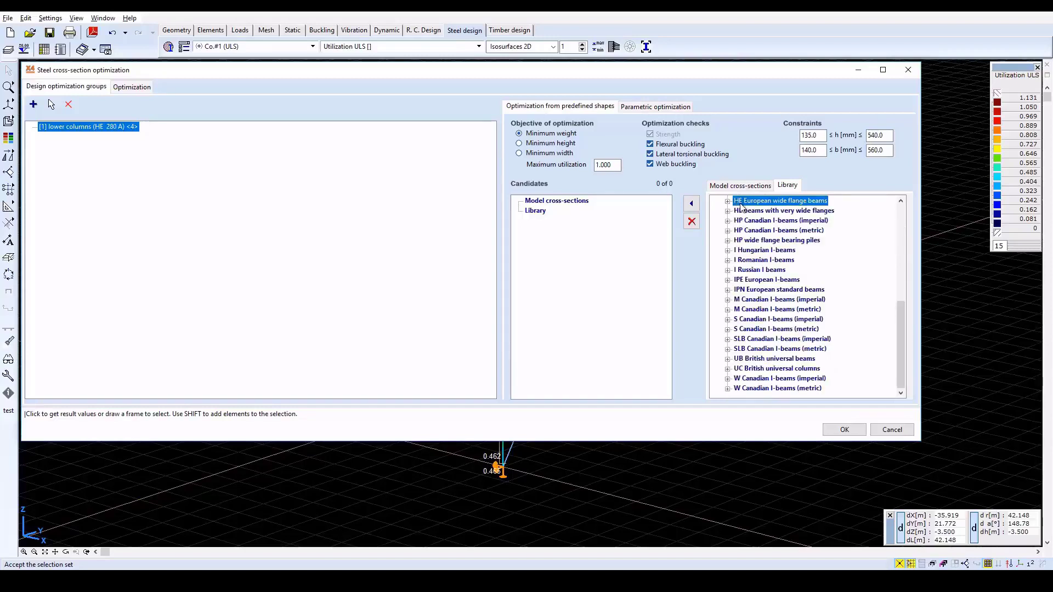
{"action": "left_click", "coordinate": [692, 206]}
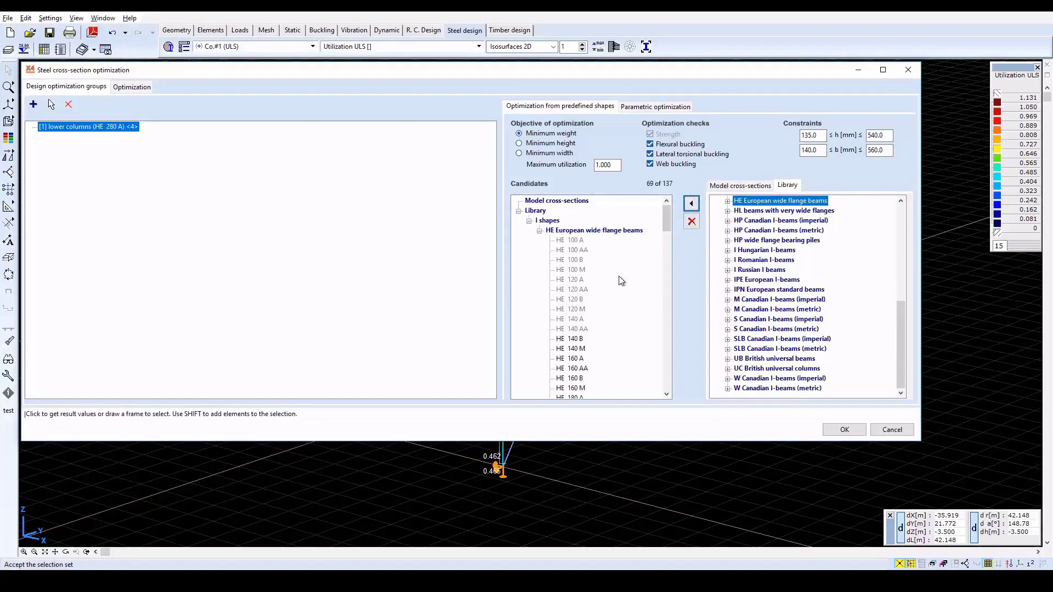
Create a second optimization group named "upper columns" formed from members with the same properties.
{"action": "left_click", "coordinate": [32, 106]}
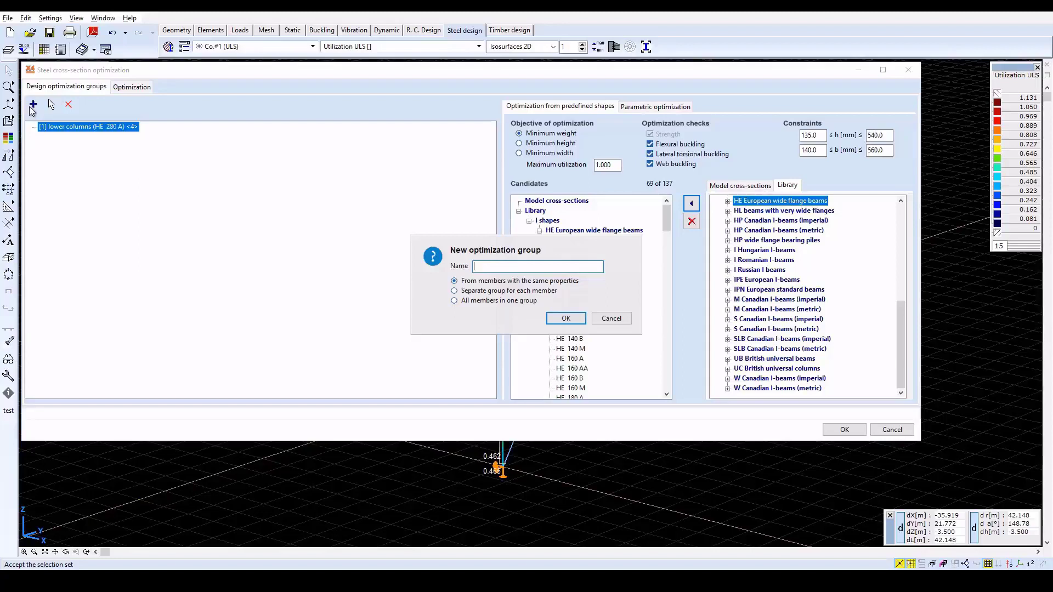
{"action": "type", "text": "upper columns"}
{"action": "left_click", "coordinate": [563, 317]}
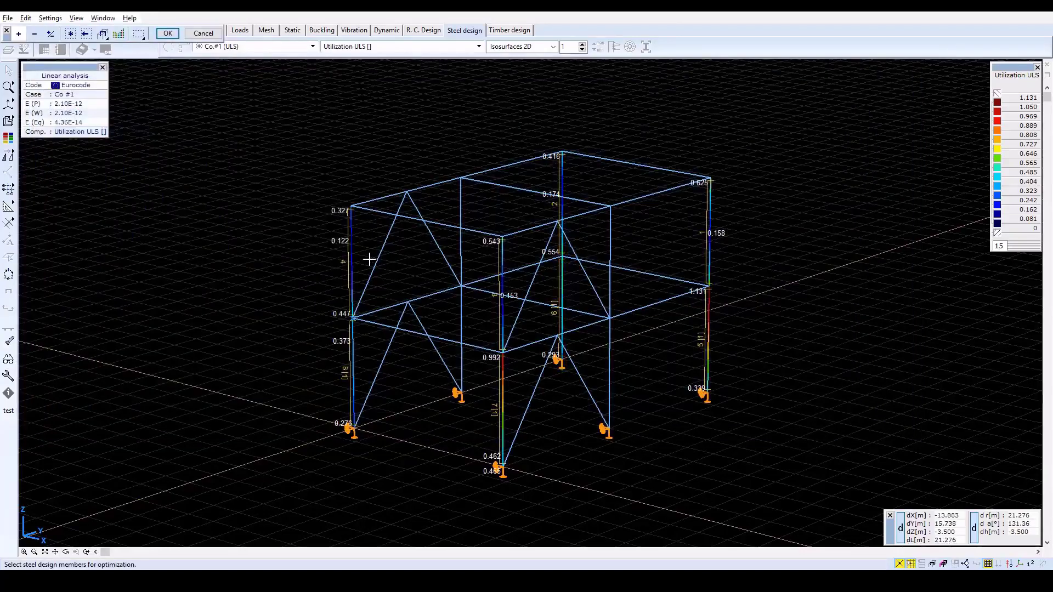
Assign the four upper-storey corner column members to the upper columns optimization group.
{"action": "left_click", "coordinate": [353, 262]}
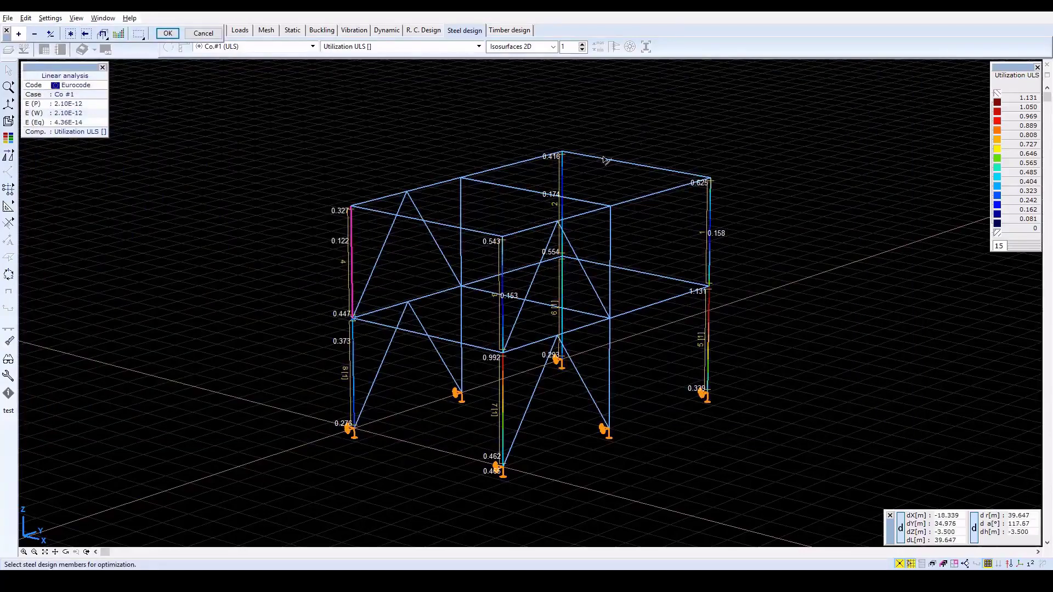
{"action": "left_click", "coordinate": [563, 173]}
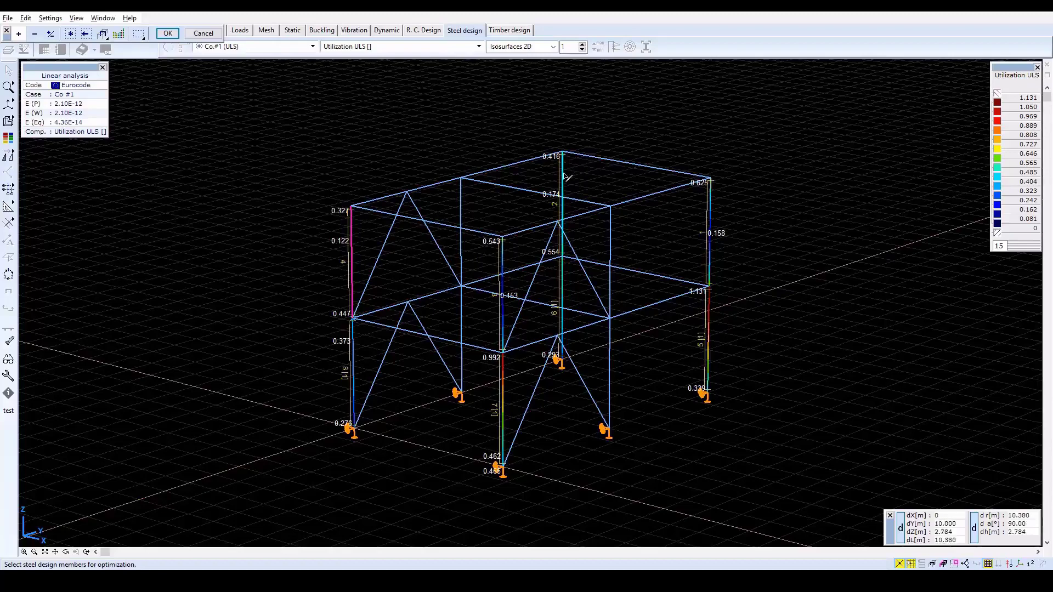
{"action": "left_click", "coordinate": [503, 289]}
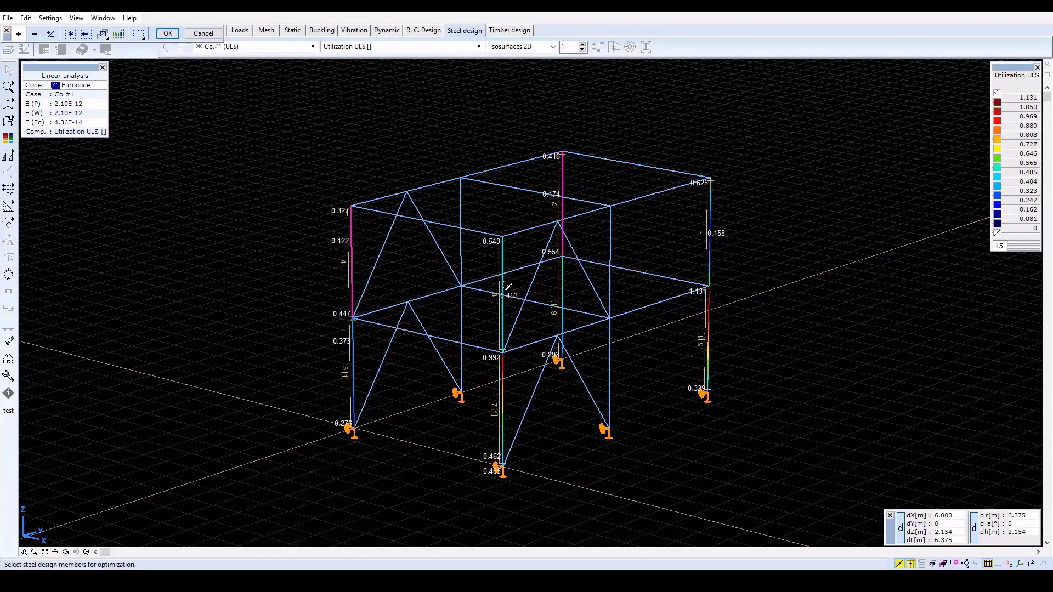
{"action": "left_click", "coordinate": [711, 242]}
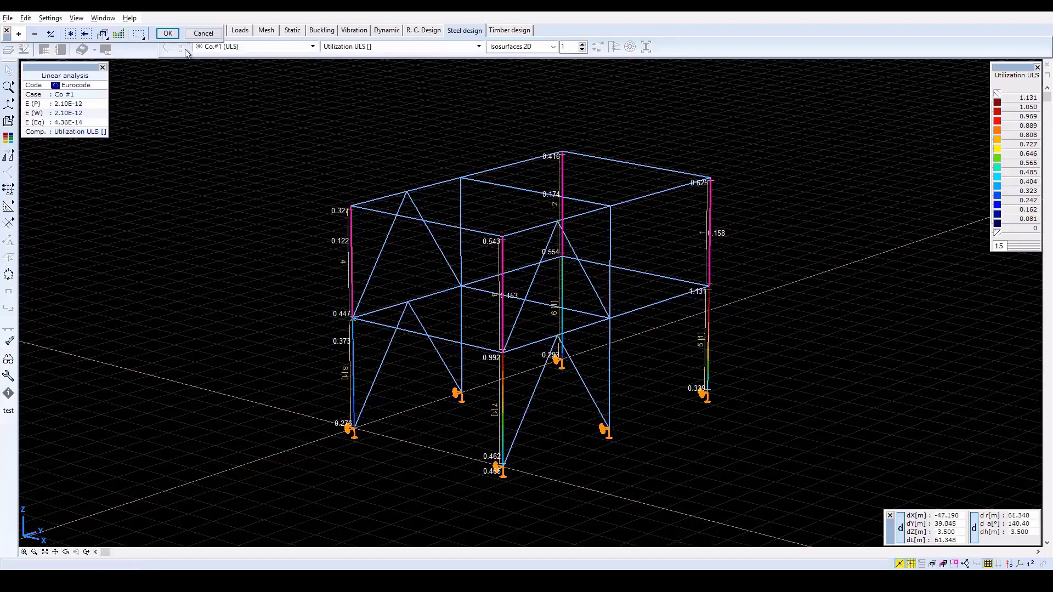
{"action": "left_click", "coordinate": [171, 34]}
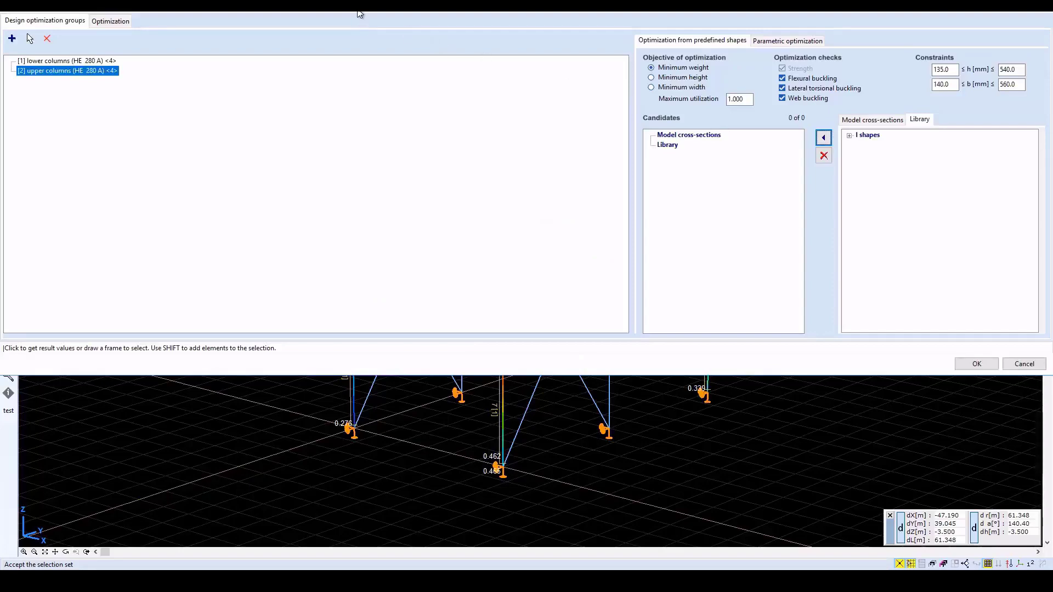
Add the HE European wide flange beams series from the I shapes library as candidates for the upper columns group.
{"action": "left_click_drag", "start_coordinate": [358, 10], "coordinate": [380, 74]}
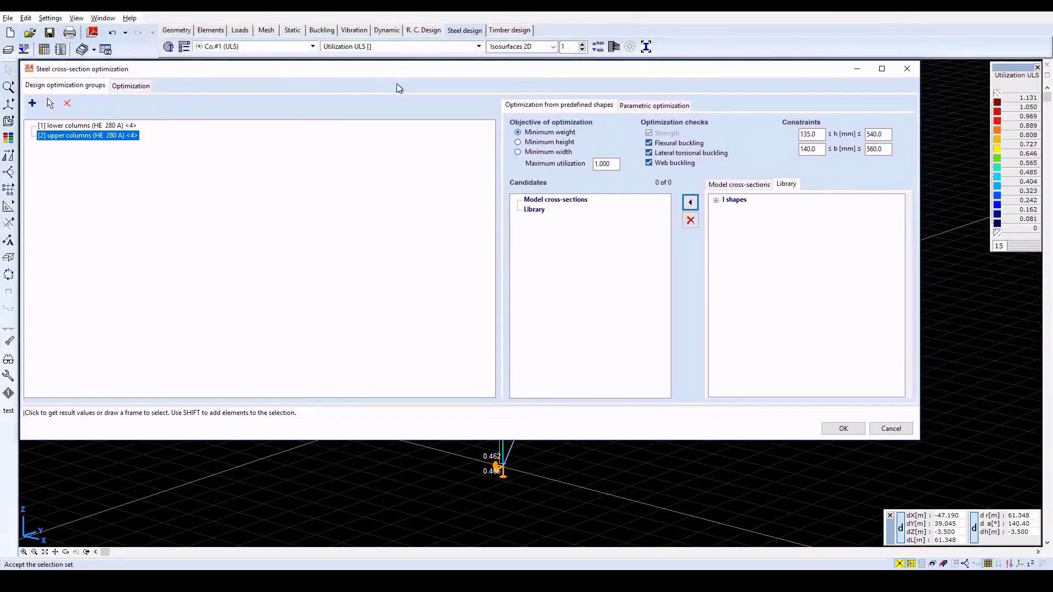
{"action": "left_click", "coordinate": [717, 201]}
{"action": "scroll", "coordinate": [880, 311], "scroll_direction": "down", "scroll_amount": 2}
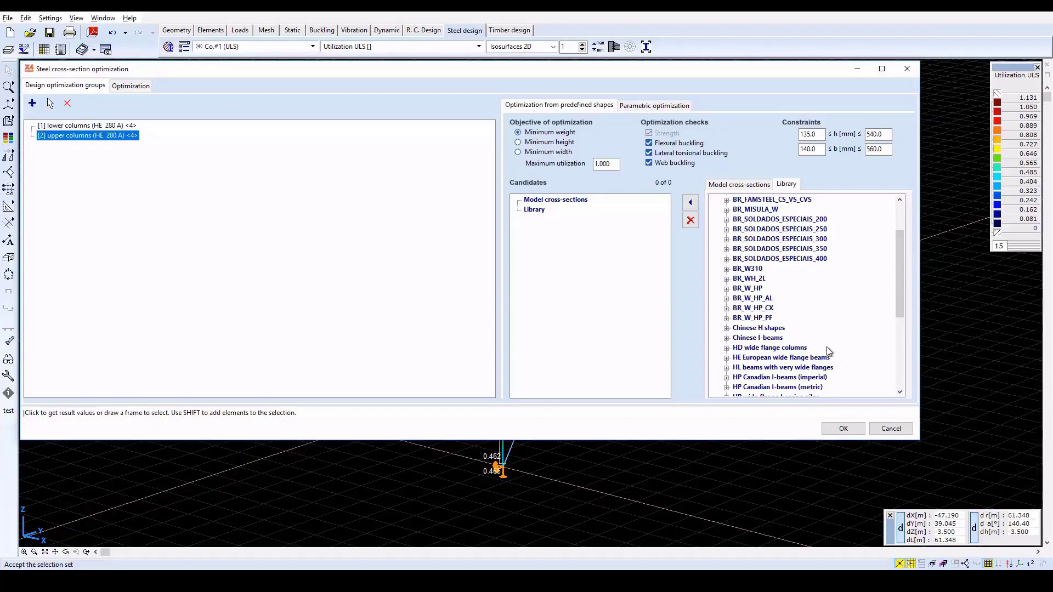
{"action": "left_click", "coordinate": [813, 360]}
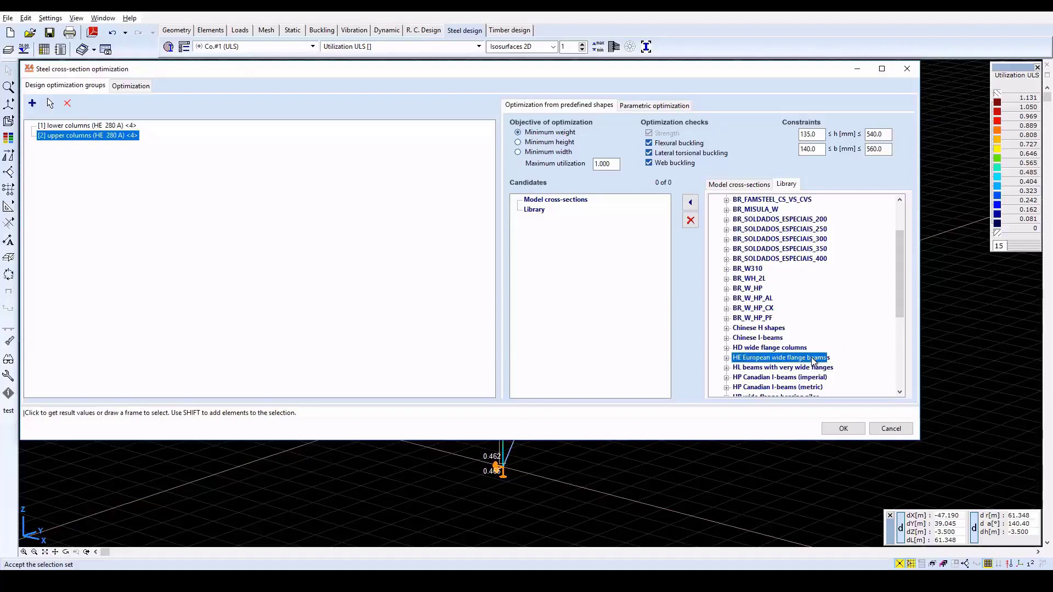
{"action": "left_click", "coordinate": [690, 202]}
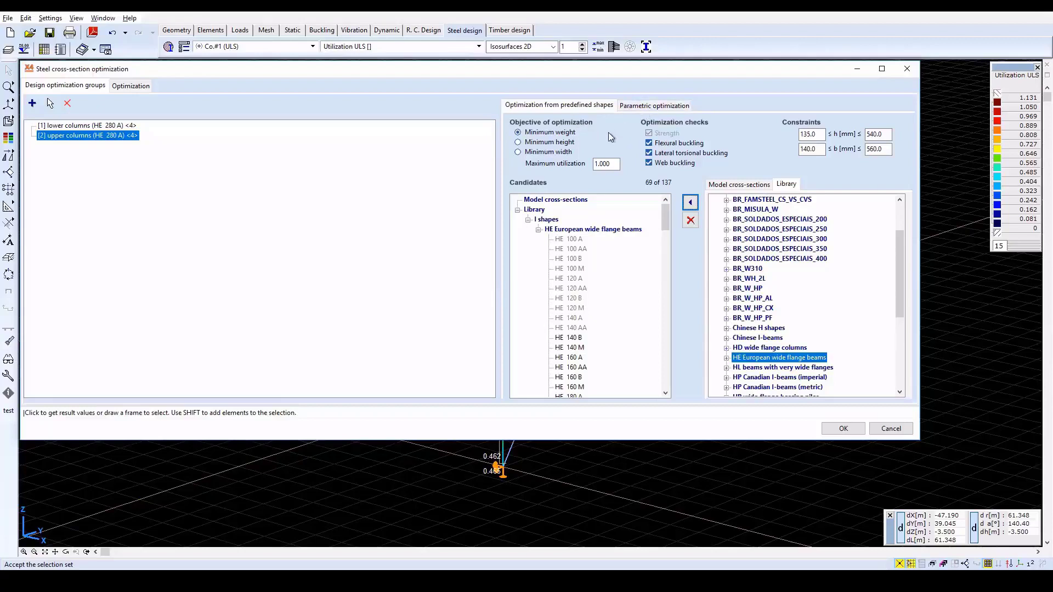
Set the maximum utilization to 0.85 for both the upper columns and lower columns groups.
{"action": "double_click", "coordinate": [609, 163]}
{"action": "type", "text": "0.85"}
{"action": "left_click", "coordinate": [123, 126]}
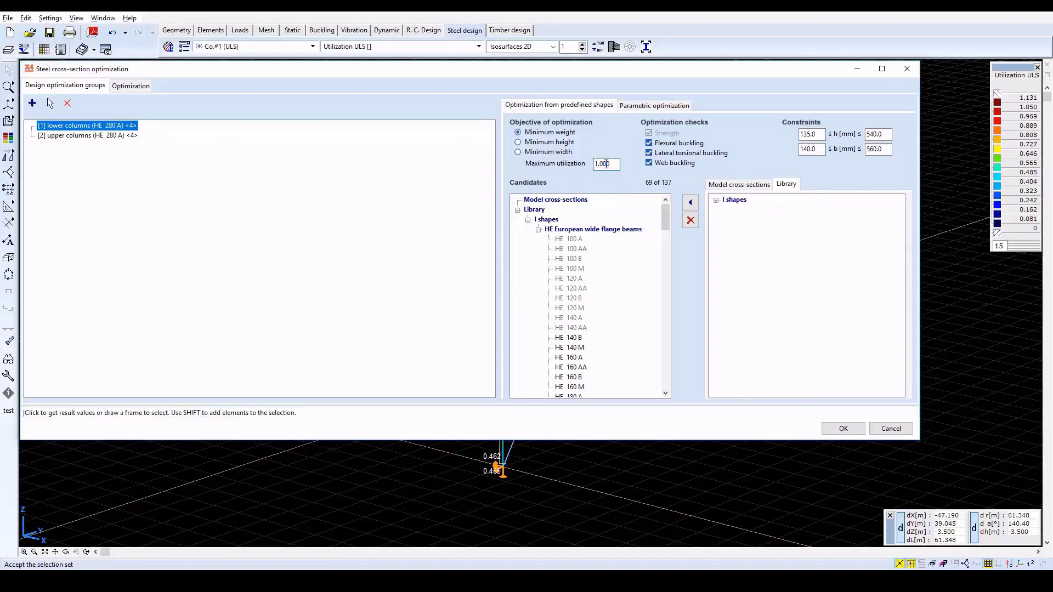
{"action": "double_click", "coordinate": [605, 164]}
{"action": "type", "text": "0.85"}
Run the cross-section optimization for both column groups under Co.#1 (ULS), accepting the AutoMcr lateral-torsional buckling method.
{"action": "left_click", "coordinate": [132, 86]}
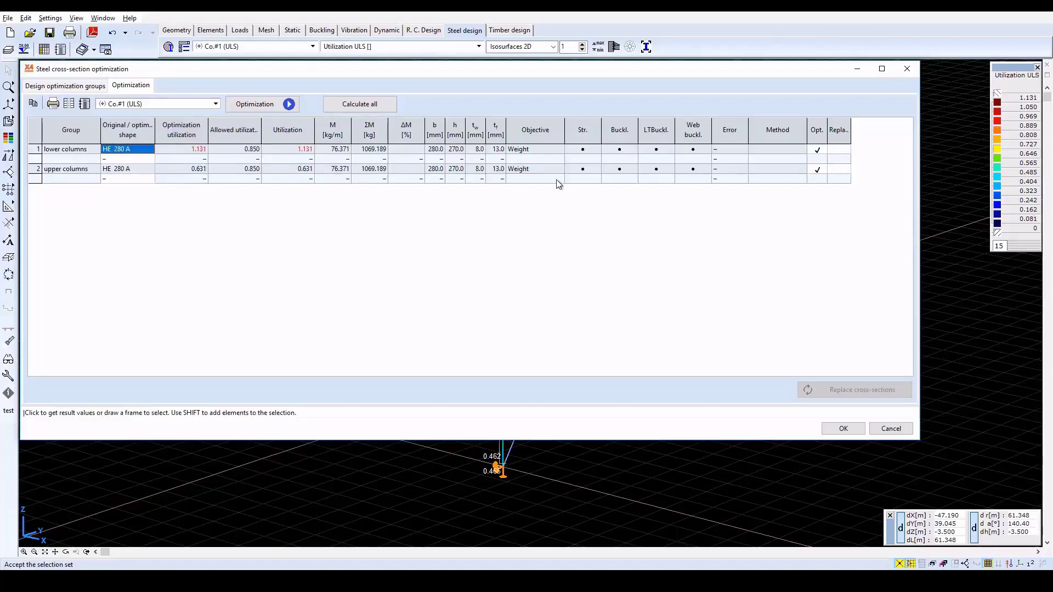
{"action": "left_click", "coordinate": [841, 150]}
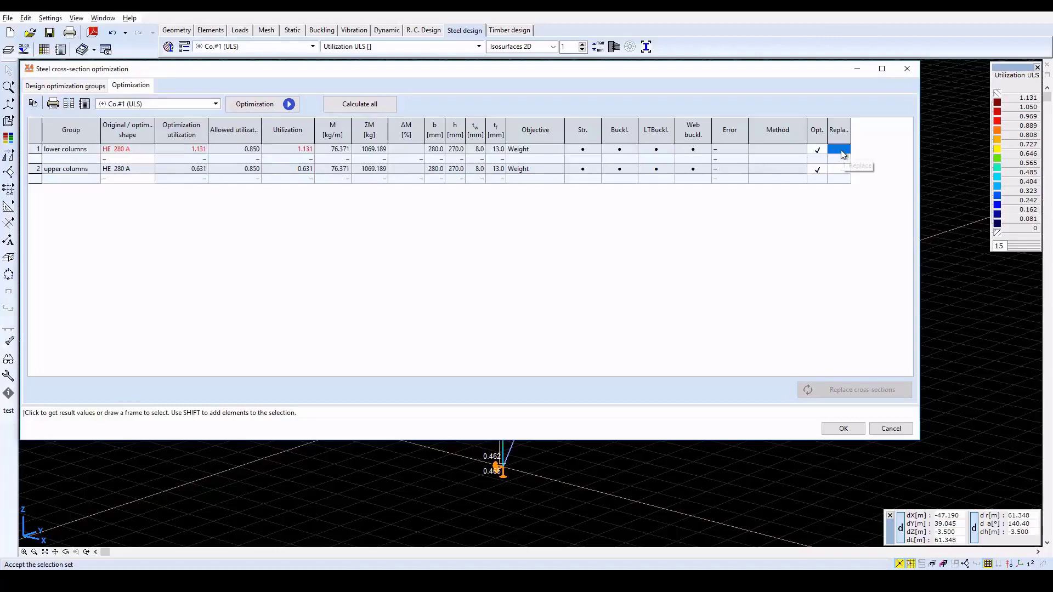
{"action": "left_click", "coordinate": [257, 105]}
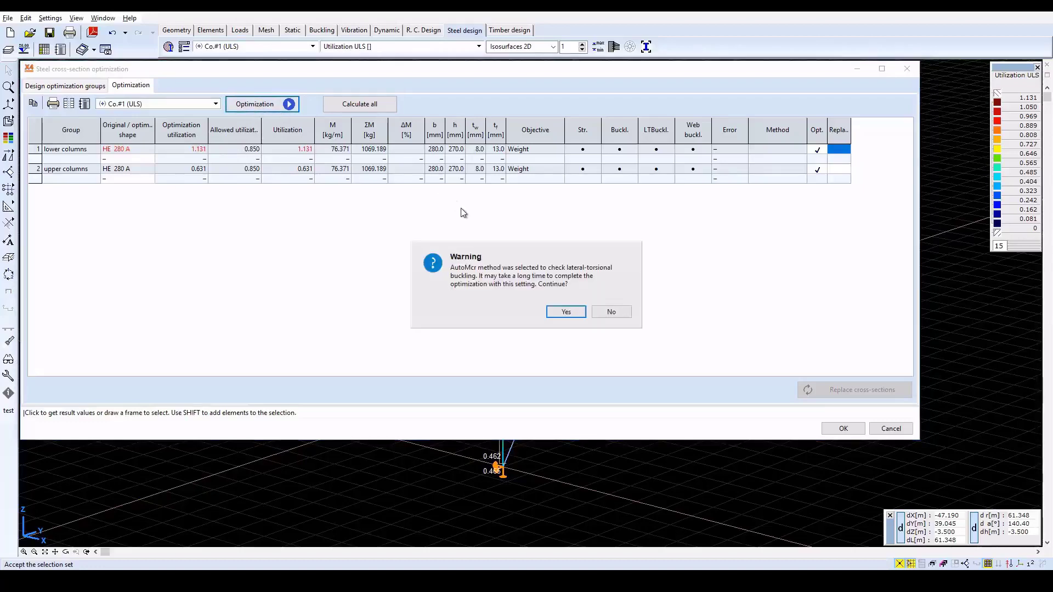
{"action": "left_click", "coordinate": [567, 312]}
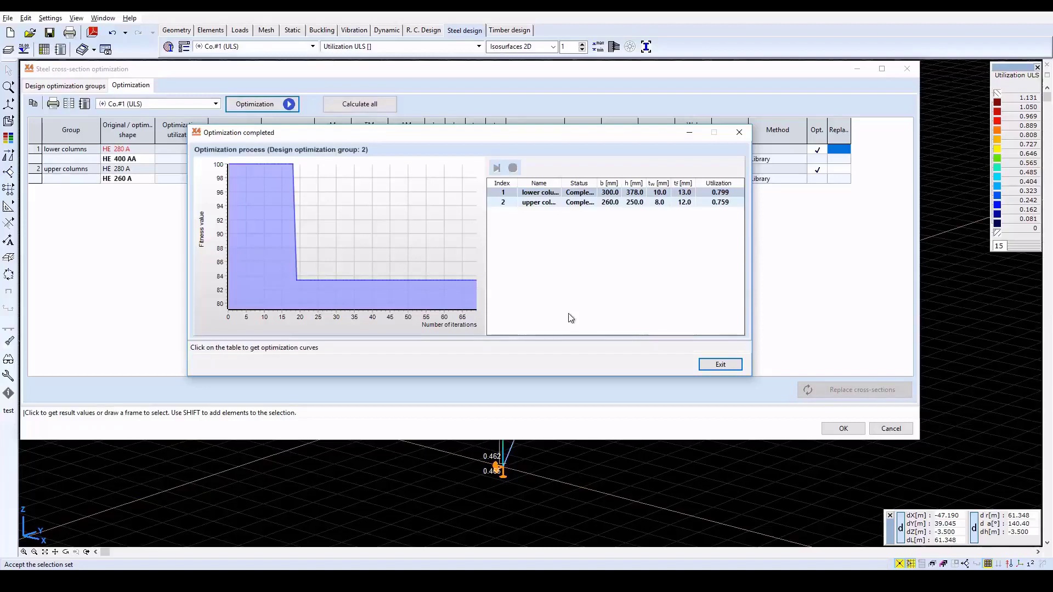
{"action": "left_click", "coordinate": [715, 367]}
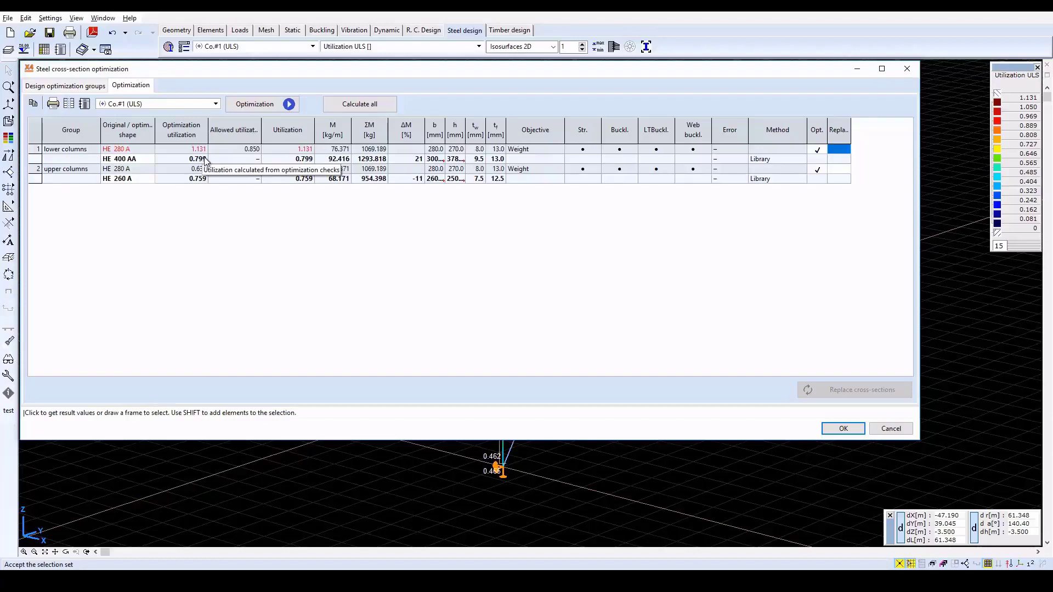
Replace the lower columns' cross-section with the optimized HE 400 AA shape, agreeing to save the model changes.
{"action": "left_click", "coordinate": [842, 149]}
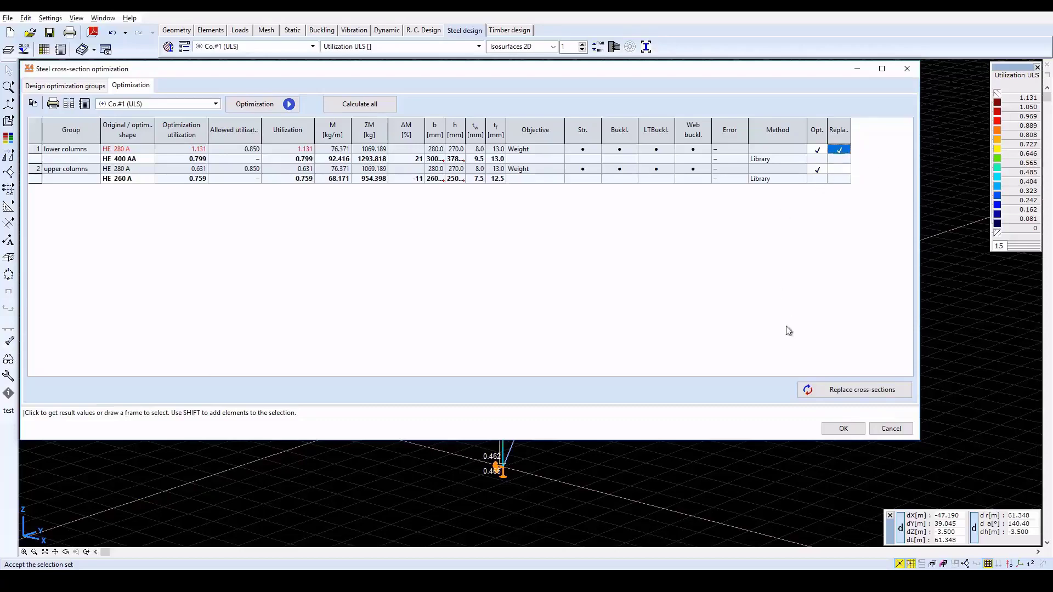
{"action": "left_click", "coordinate": [839, 391]}
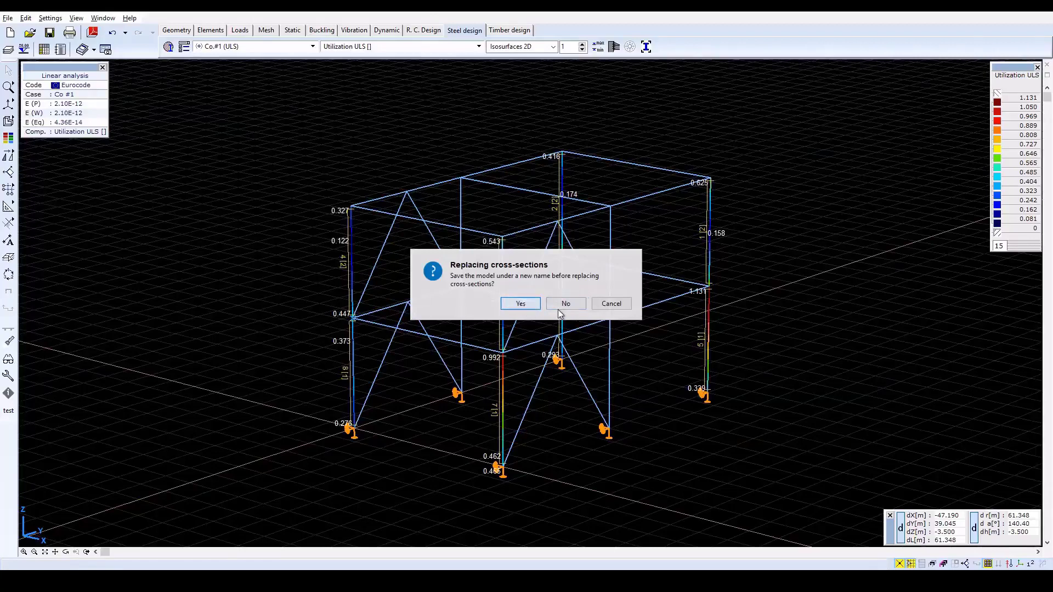
{"action": "left_click", "coordinate": [521, 304]}
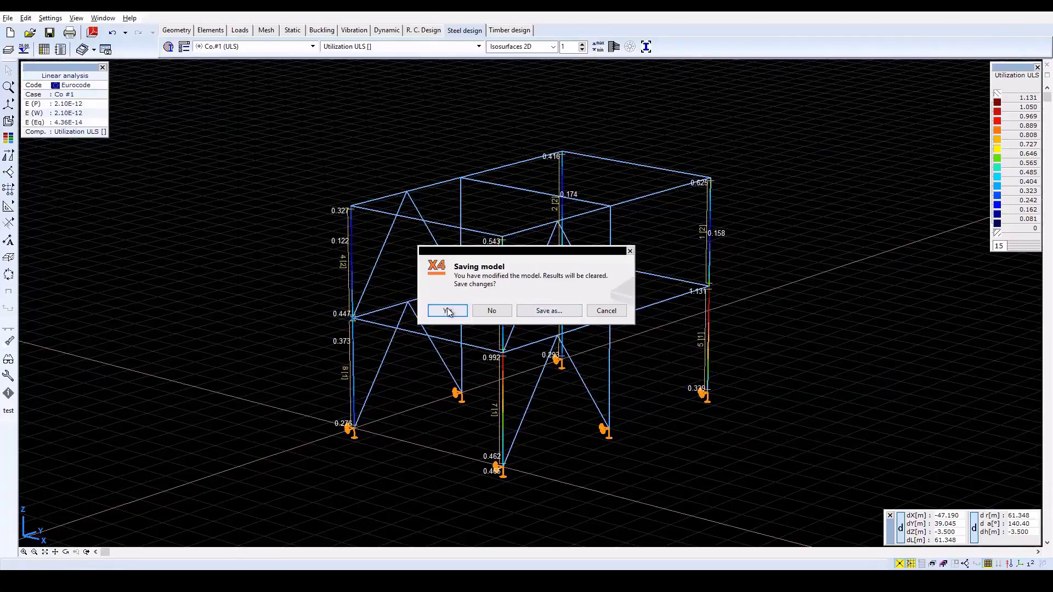
{"action": "left_click", "coordinate": [447, 311]}
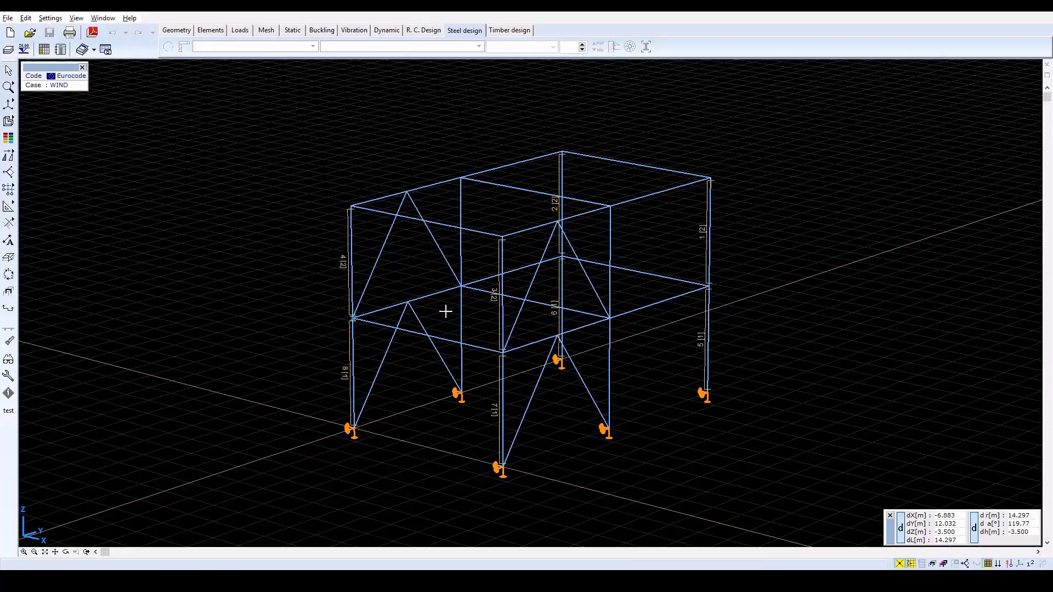
Rerun the linear static analysis of the modified frame and return to the steel design utilization results.
{"action": "left_click", "coordinate": [292, 31]}
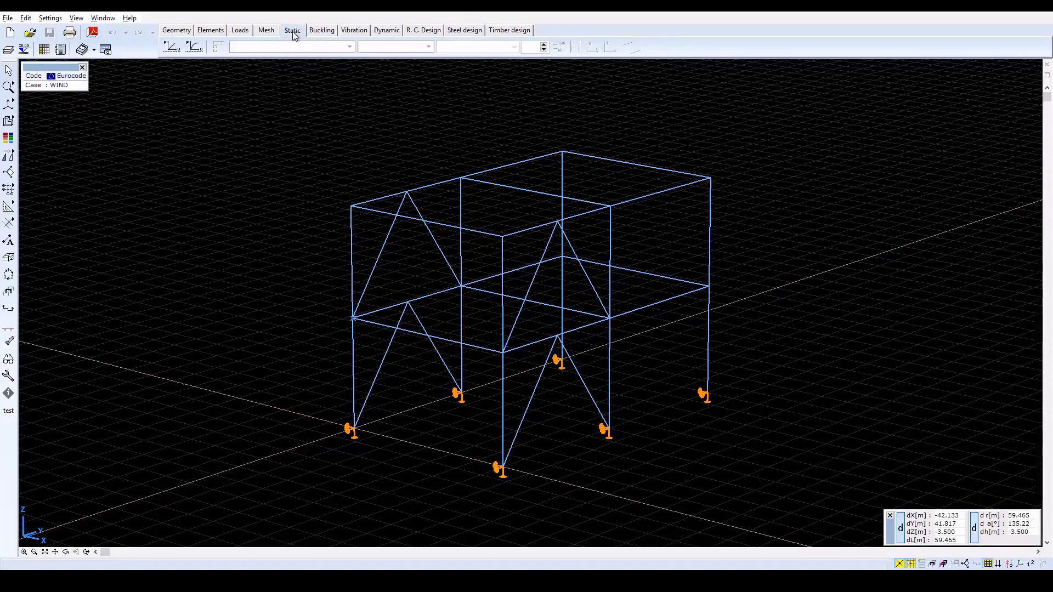
{"action": "left_click", "coordinate": [174, 47]}
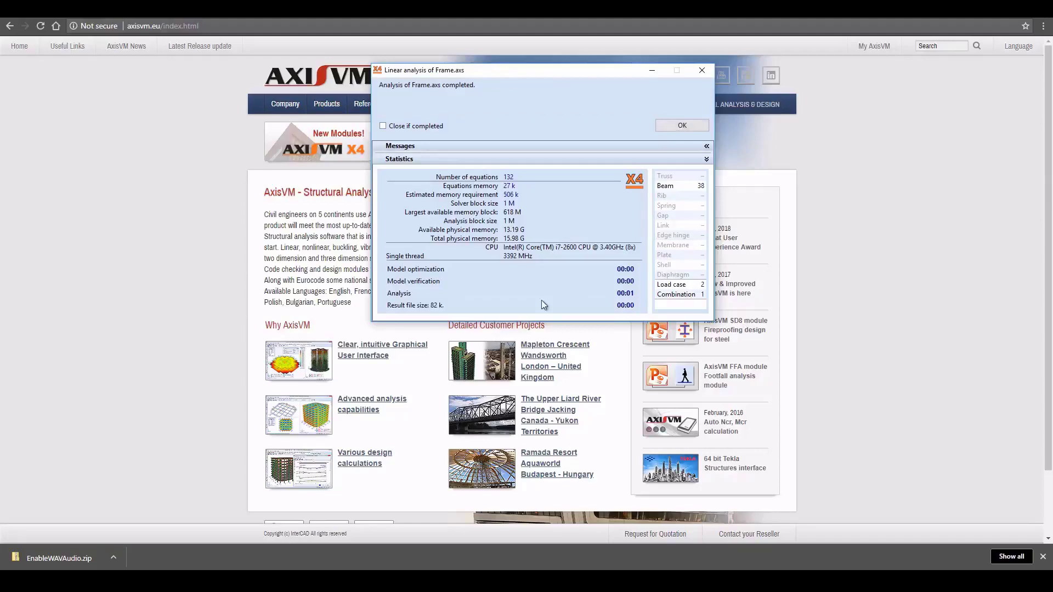
{"action": "left_click", "coordinate": [707, 159]}
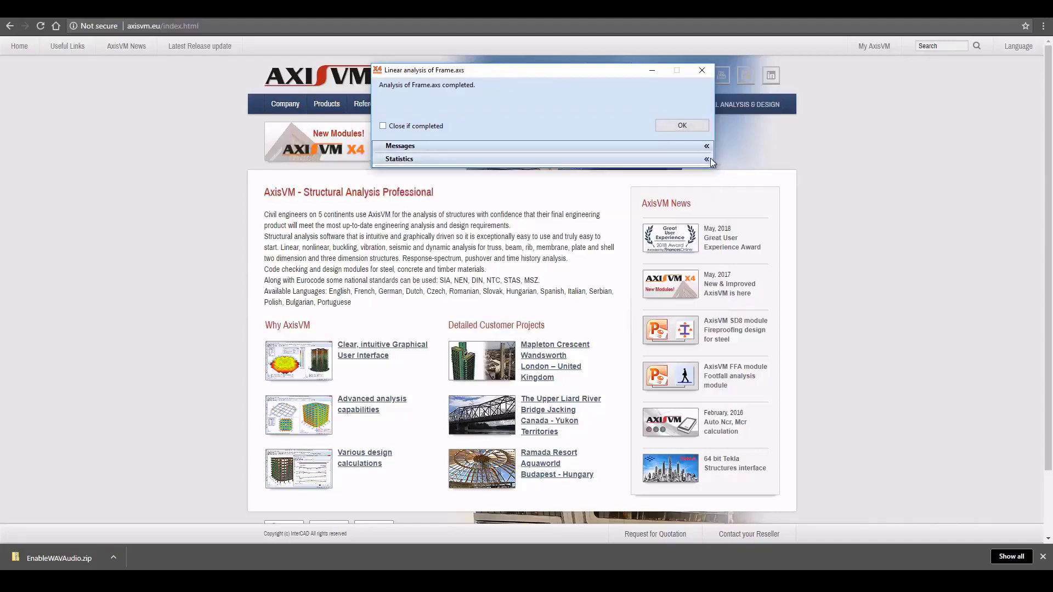
{"action": "left_click", "coordinate": [693, 124]}
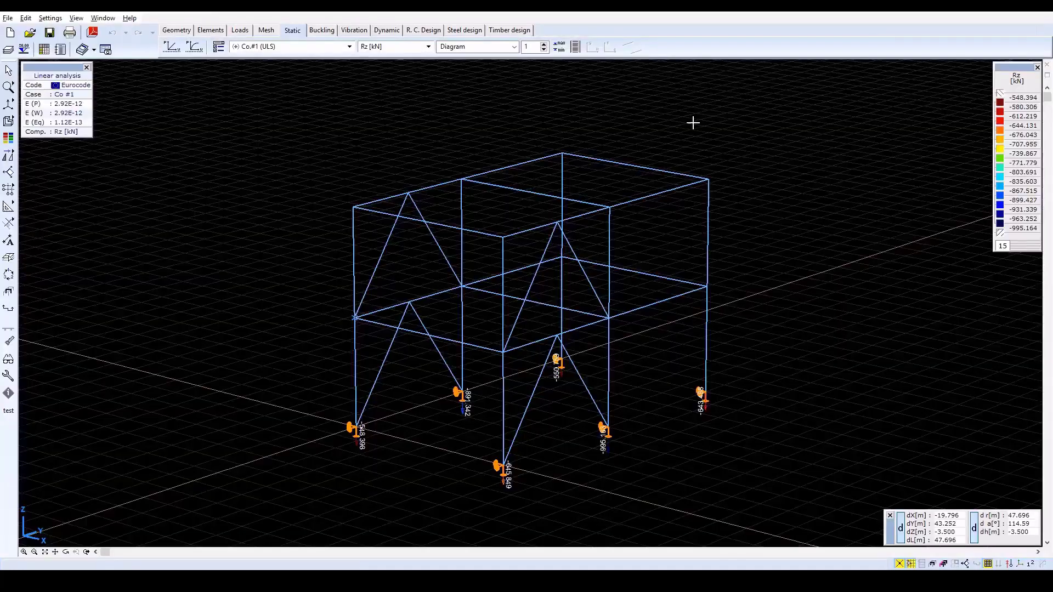
{"action": "left_click", "coordinate": [465, 30]}
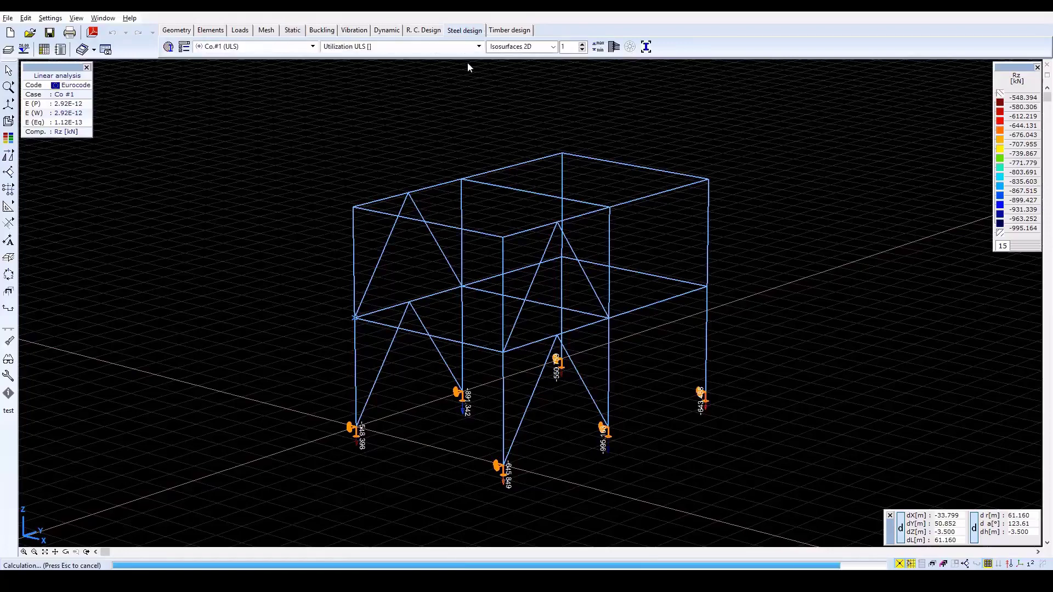